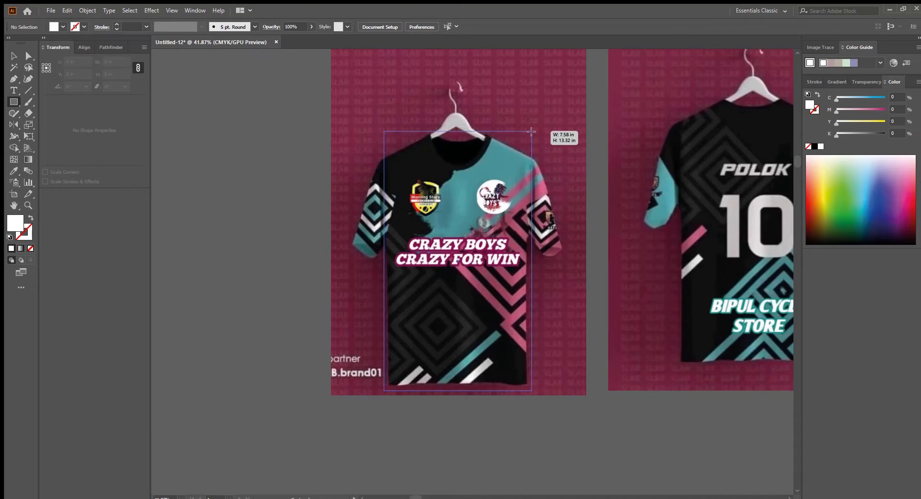
# - Draw a rectangle about 7.58 by 13.32 in over the front shirt's body and clip the photo to it
pyautogui.moveTo(531, 131); pyautogui.dragTo(531, 131)
pyautogui.moveTo(512, 217); pyautogui.dragTo(512, 276)
pyautogui.scroll(1, 511, 276)
pyautogui.press('v')
pyautogui.moveTo(287, 233); pyautogui.dragTo(504, 296)
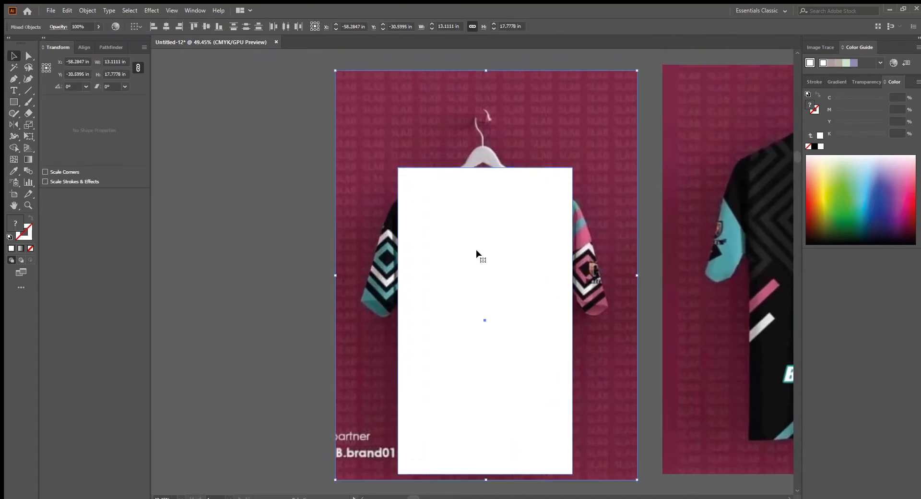
pyautogui.hotkey('ctrl', '7')
pyautogui.click(586, 307)
pyautogui.scroll(-4, 523, 294)
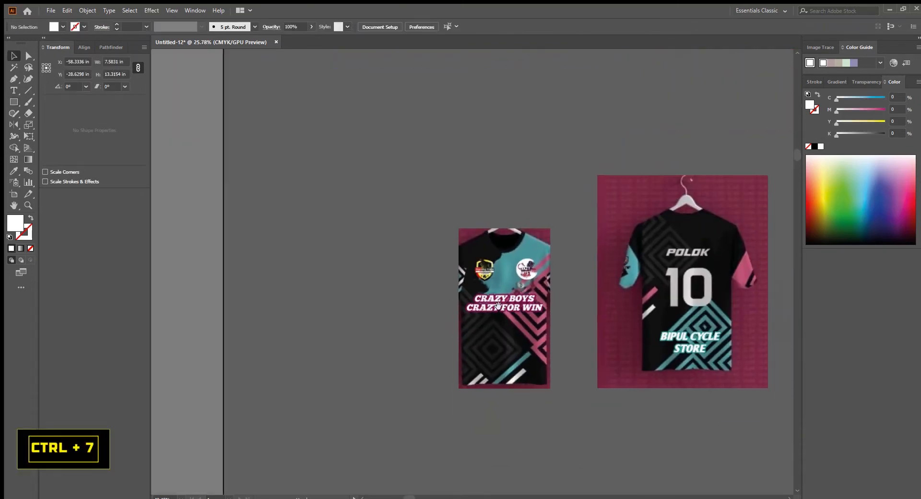
# - Move the clipped shirt front to the empty canvas area on the other side of the back-view photo
pyautogui.moveTo(556, 332); pyautogui.dragTo(312, 342)
pyautogui.moveTo(277, 318); pyautogui.dragTo(632, 272)
pyautogui.moveTo(632, 273); pyautogui.dragTo(492, 325)
pyautogui.scroll(2, 459, 283)
pyautogui.scroll(1, 492, 325)
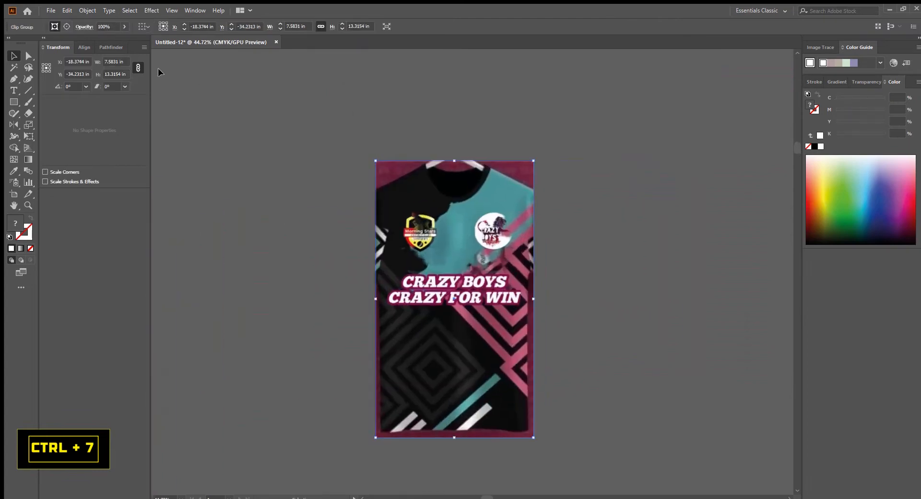
# - Resize the clipped shirt front to 22 in wide and 31 in high, without keeping its proportions
pyautogui.click(119, 58)
pyautogui.write('22')
pyautogui.press('Tab')
pyautogui.write('31')
pyautogui.press('Return')
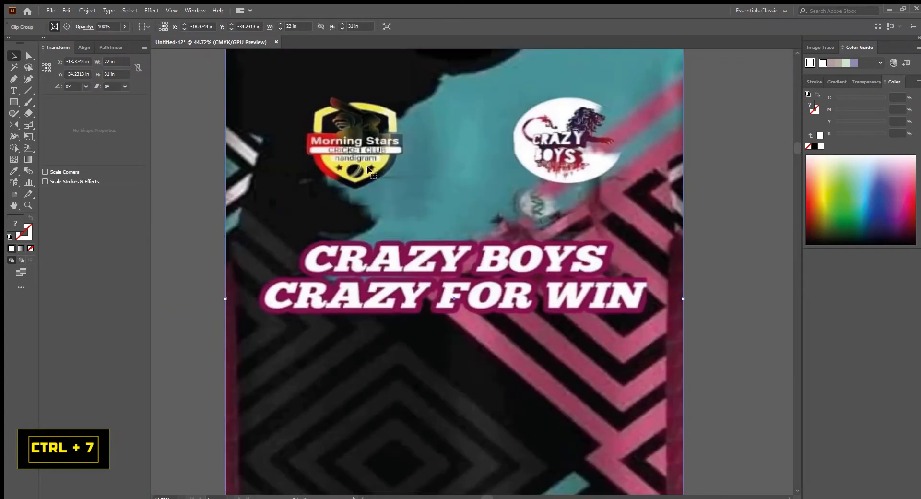
pyautogui.moveTo(540, 225); pyautogui.dragTo(507, 282)
pyautogui.click(648, 280)
pyautogui.moveTo(494, 245); pyautogui.dragTo(499, 259)
pyautogui.moveTo(499, 259); pyautogui.dragTo(489, 278)
pyautogui.moveTo(530, 285); pyautogui.dragTo(529, 265)
pyautogui.moveTo(504, 251); pyautogui.dragTo(516, 302)
pyautogui.click(515, 301)
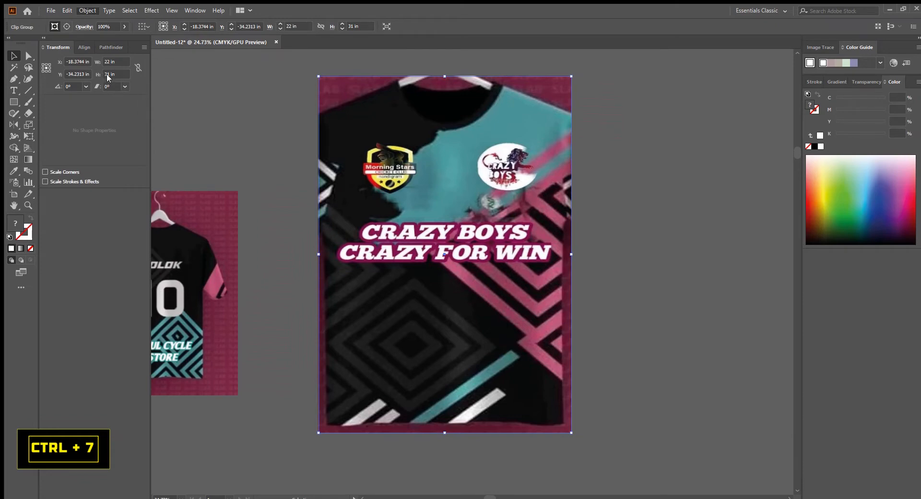
pyautogui.click(238, 75)
# - Trace the outer grey diamond on the shirt's lower front as a closed Pen path, about 13.3 by 10.8 in
pyautogui.moveTo(452, 298); pyautogui.dragTo(419, 281)
pyautogui.moveTo(401, 311); pyautogui.dragTo(419, 266)
pyautogui.scroll(3, 396, 250)
pyautogui.moveTo(454, 309); pyautogui.dragTo(411, 282)
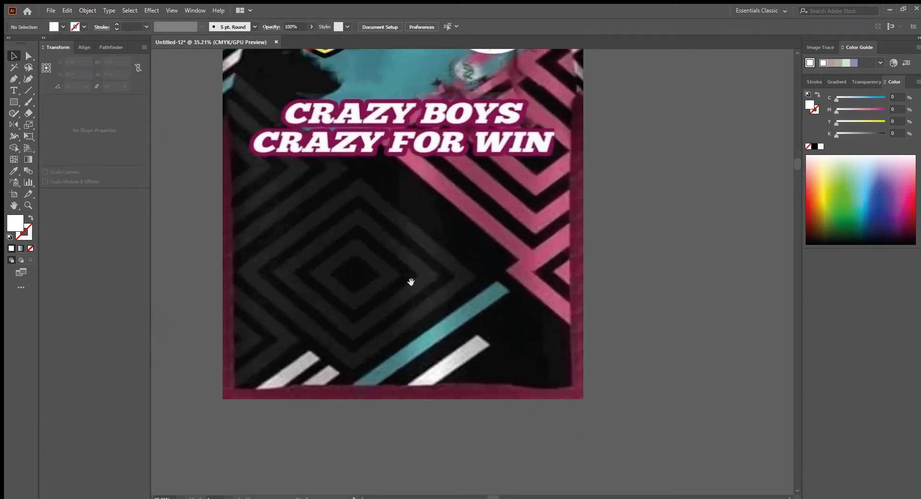
pyautogui.scroll(3, 411, 278)
pyautogui.moveTo(462, 318); pyautogui.dragTo(460, 274)
pyautogui.scroll(-1, 483, 280)
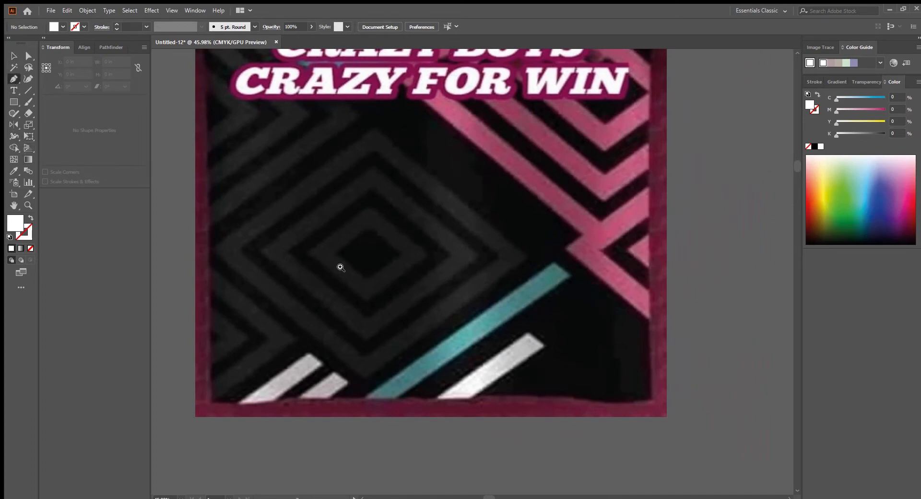
pyautogui.scroll(1, 341, 267)
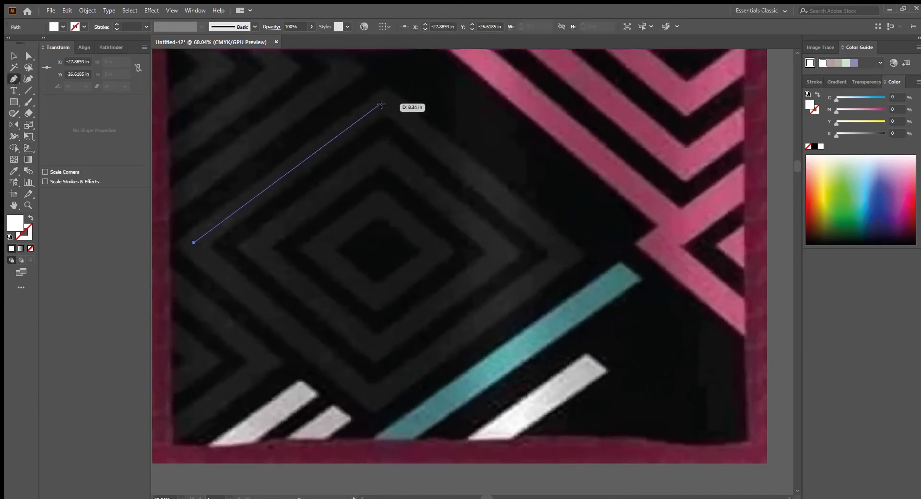
pyautogui.click(386, 100)
pyautogui.scroll(-1, 483, 211)
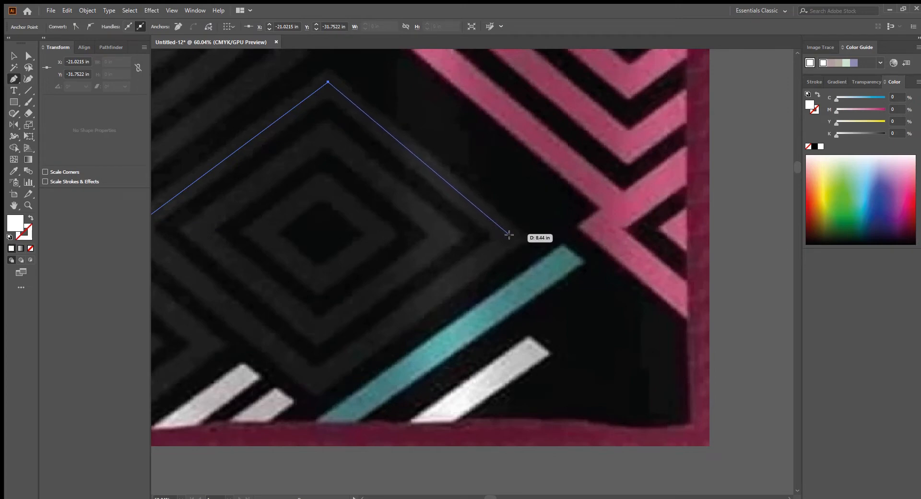
pyautogui.click(509, 235)
pyautogui.scroll(-2, 429, 295)
pyautogui.hscroll(-2, 429, 294)
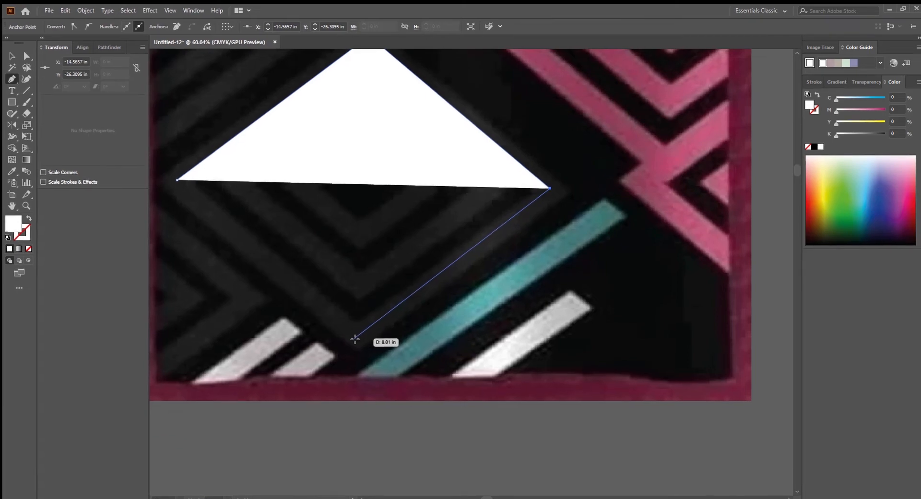
pyautogui.click(355, 338)
pyautogui.scroll(2, 335, 312)
pyautogui.hscroll(-2, 336, 312)
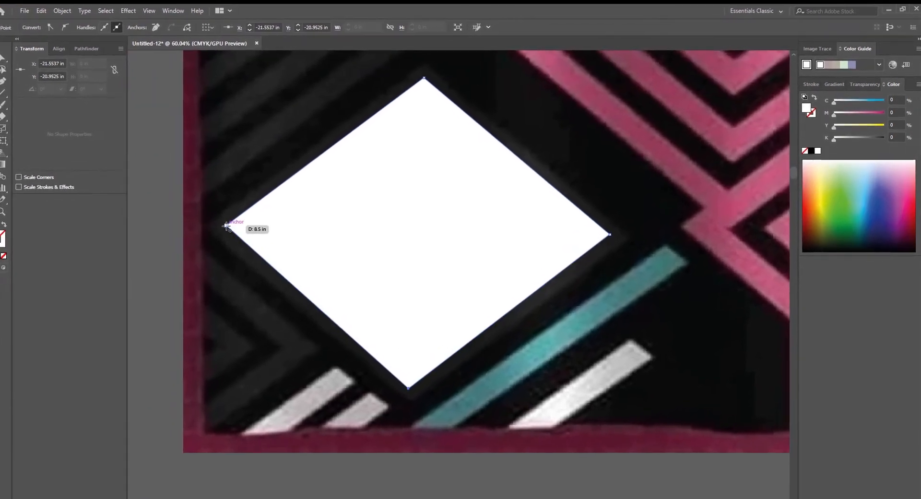
pyautogui.click(233, 224)
# - Swap the diamond's white fill to its stroke and set the stroke weight to 40 pt
pyautogui.scroll(-2, 363, 295)
pyautogui.hotkey('shift', 'x')
pyautogui.scroll(2, 363, 313)
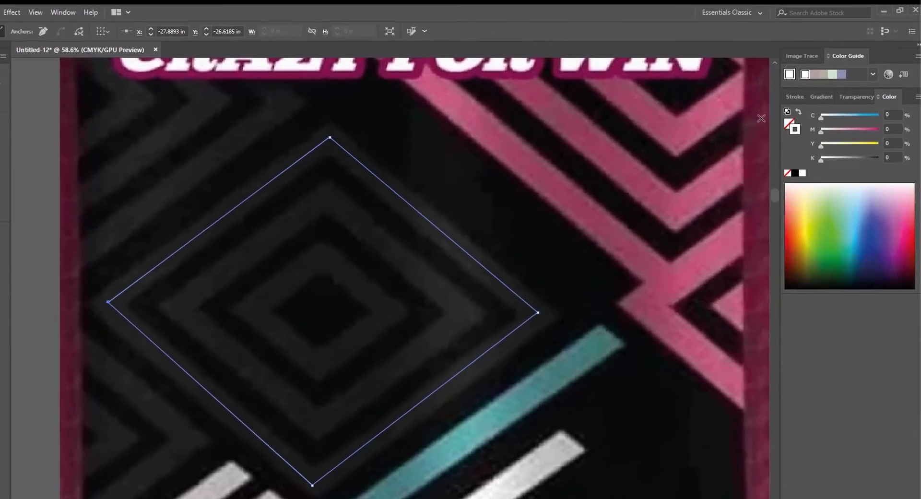
pyautogui.click(794, 96)
pyautogui.click(809, 109)
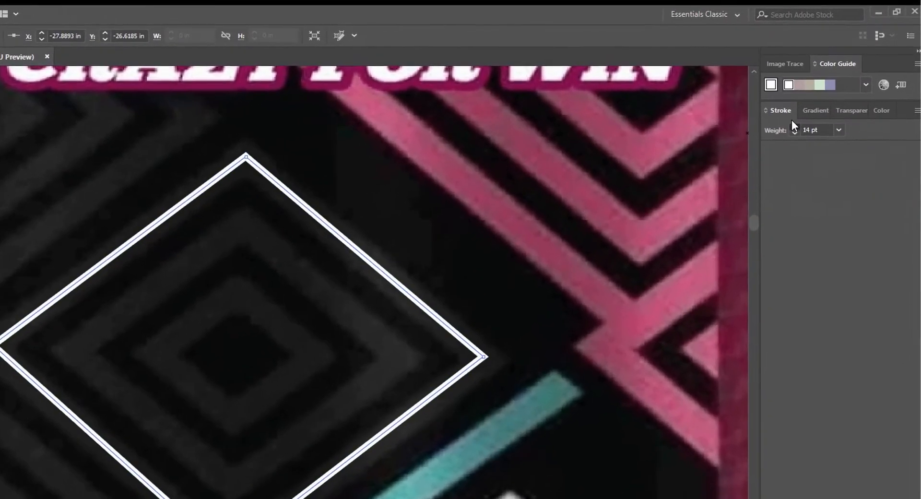
pyautogui.click(793, 125)
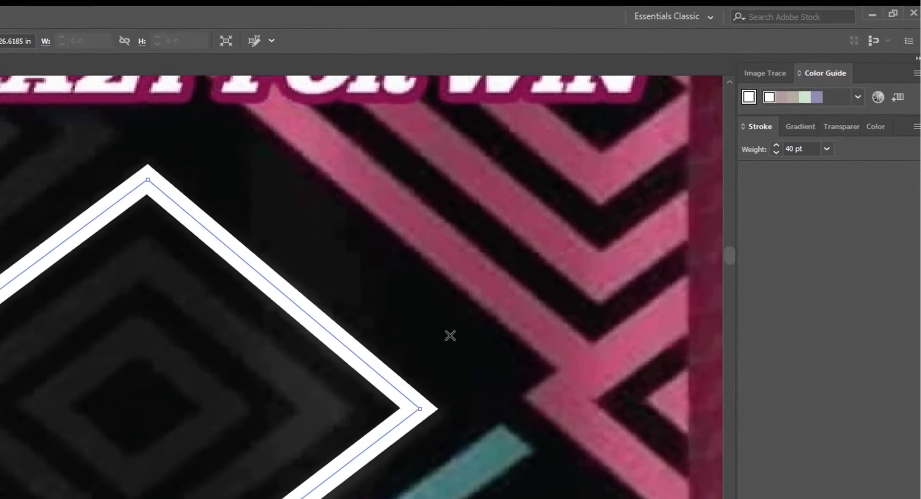
pyautogui.moveTo(348, 345)
pyautogui.mouseDown()
pyautogui.moveTo(475, 443)
pyautogui.moveTo(408, 394)
pyautogui.mouseUp()
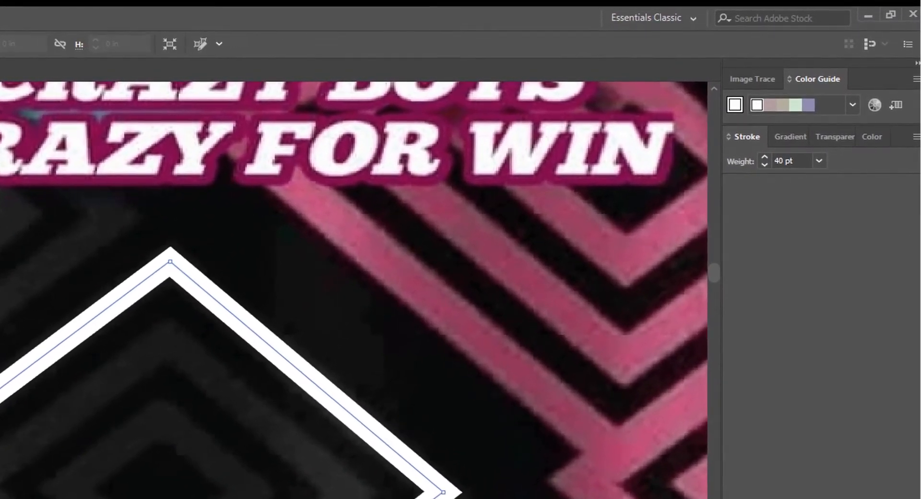
pyautogui.hotkey('alt', 'o')
pyautogui.press('p')
pyautogui.press('u')
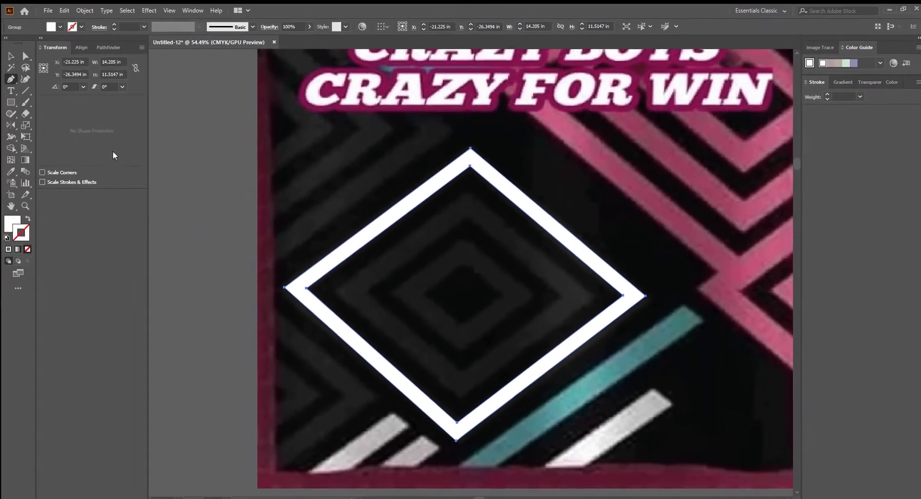
pyautogui.scroll(-3, 479, 254)
pyautogui.scroll(5, 559, 313)
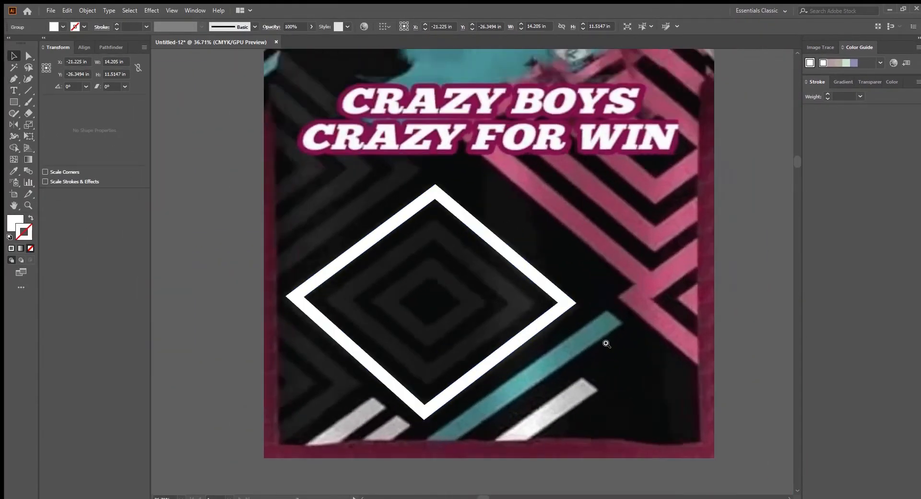
pyautogui.moveTo(643, 327); pyautogui.dragTo(552, 328)
pyautogui.scroll(-3, 446, 312)
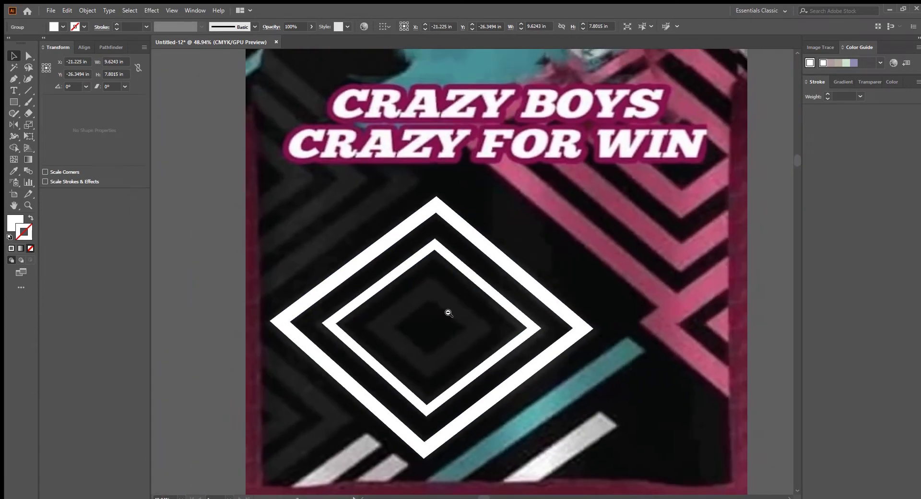
pyautogui.scroll(4, 507, 325)
pyautogui.hotkey('ctrl', 'z')
pyautogui.hotkey('ctrl', 'z')
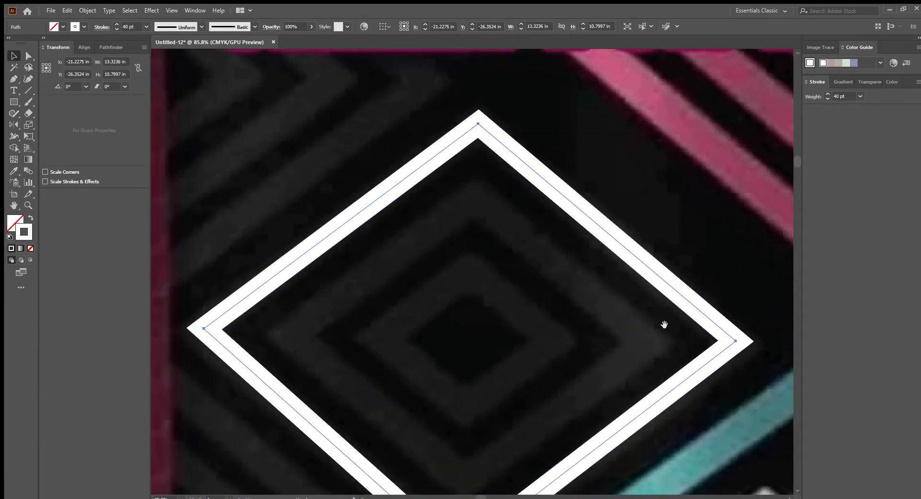
# - Add two smaller concentric copies of the stroked diamond, about 9.1 by 7.4 in and 4.4 by 3.6 in
pyautogui.scroll(-1, 665, 336)
pyautogui.moveTo(674, 330); pyautogui.dragTo(607, 336)
pyautogui.scroll(-1, 565, 321)
pyautogui.scroll(-2, 565, 321)
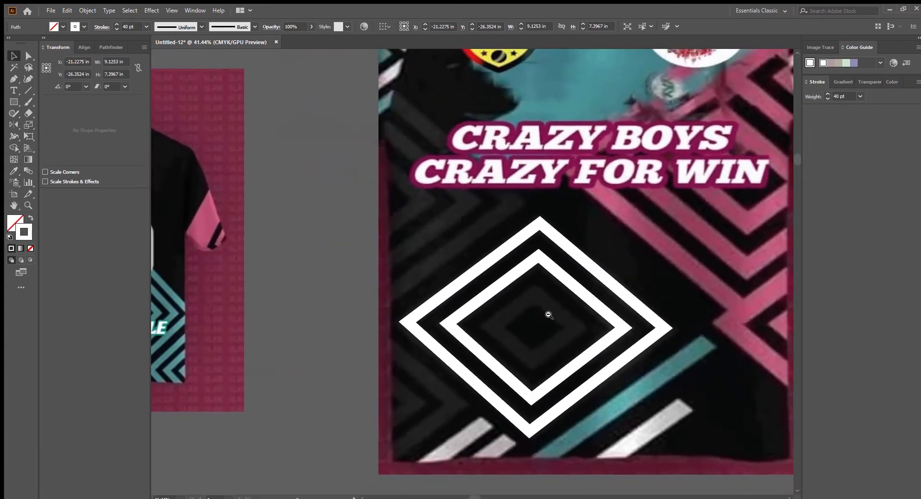
pyautogui.scroll(3, 547, 314)
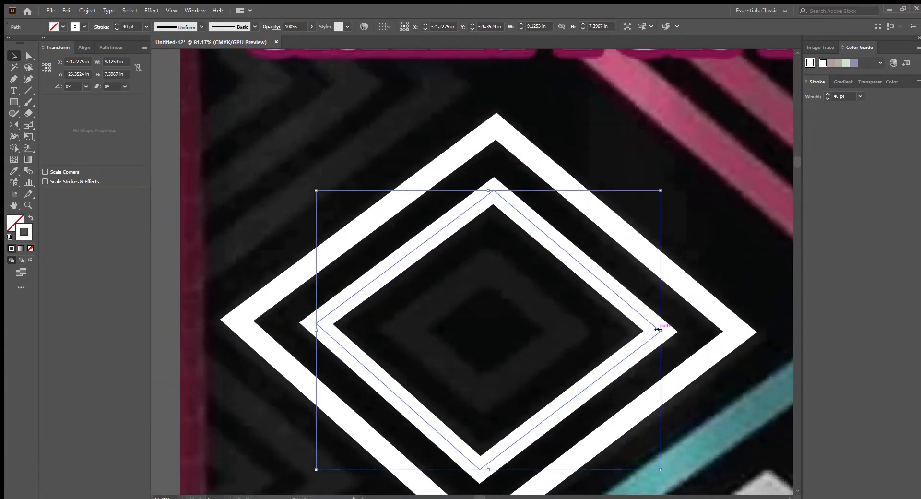
pyautogui.moveTo(658, 329); pyautogui.dragTo(572, 330)
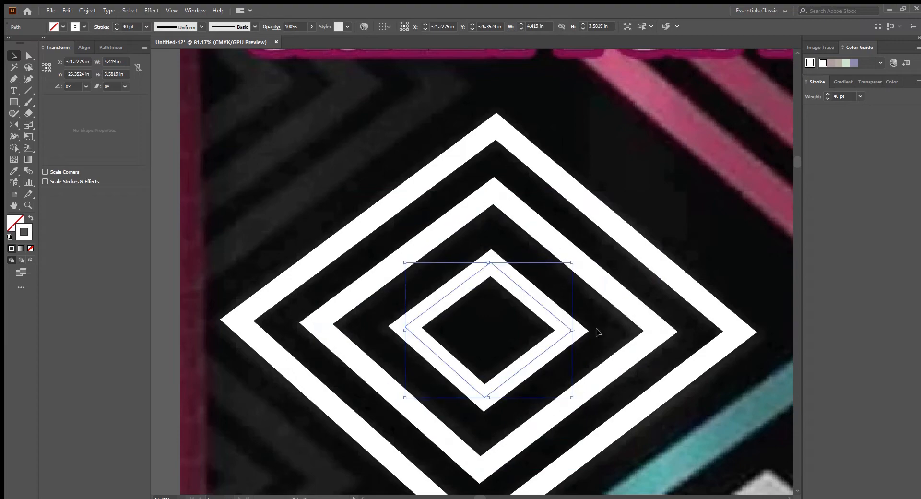
# - Select all three concentric diamonds and convert their strokes to filled shapes with Outline Stroke
pyautogui.scroll(-6, 596, 332)
pyautogui.moveTo(427, 281); pyautogui.dragTo(337, 253)
pyautogui.click(543, 414)
pyautogui.scroll(2, 544, 412)
pyautogui.moveTo(554, 362); pyautogui.dragTo(404, 266)
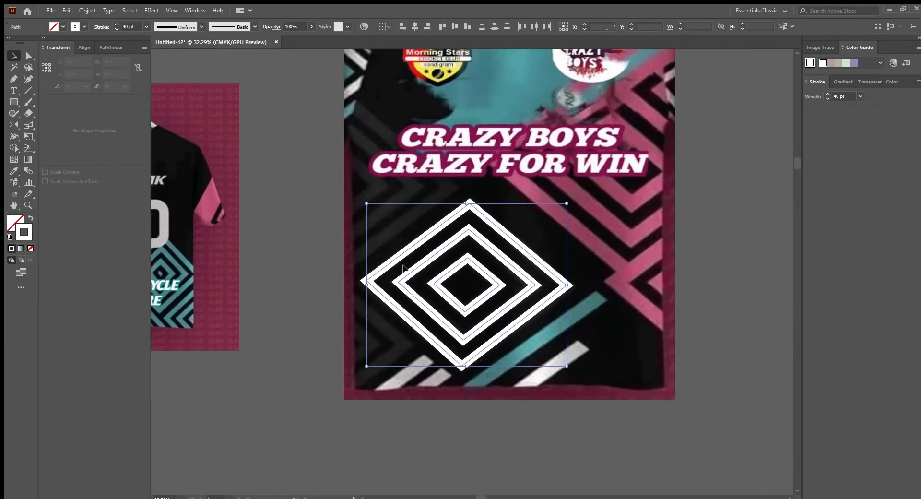
pyautogui.scroll(3, 474, 270)
pyautogui.scroll(-2, 494, 297)
pyautogui.moveTo(521, 287); pyautogui.dragTo(563, 329)
pyautogui.scroll(-3, 528, 318)
pyautogui.scroll(3, 480, 268)
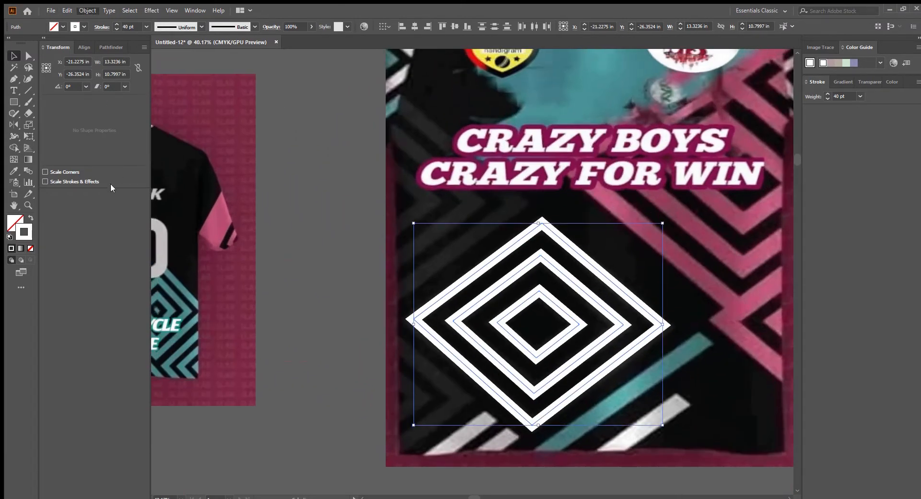
pyautogui.hotkey('alt', 'o')
pyautogui.press('p')
pyautogui.press('u')
# - Try a 90% black fill on the three outlined diamonds
pyautogui.scroll(8, 643, 327)
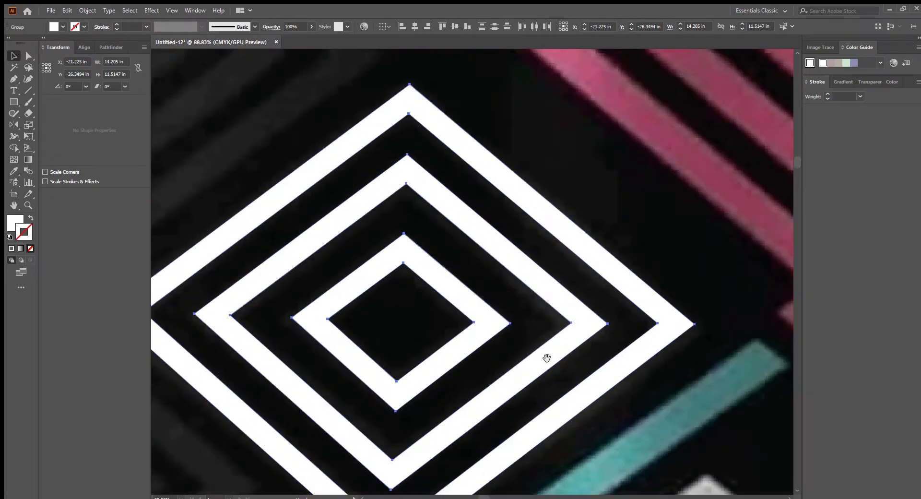
pyautogui.moveTo(542, 338); pyautogui.dragTo(510, 337)
pyautogui.scroll(-3, 531, 334)
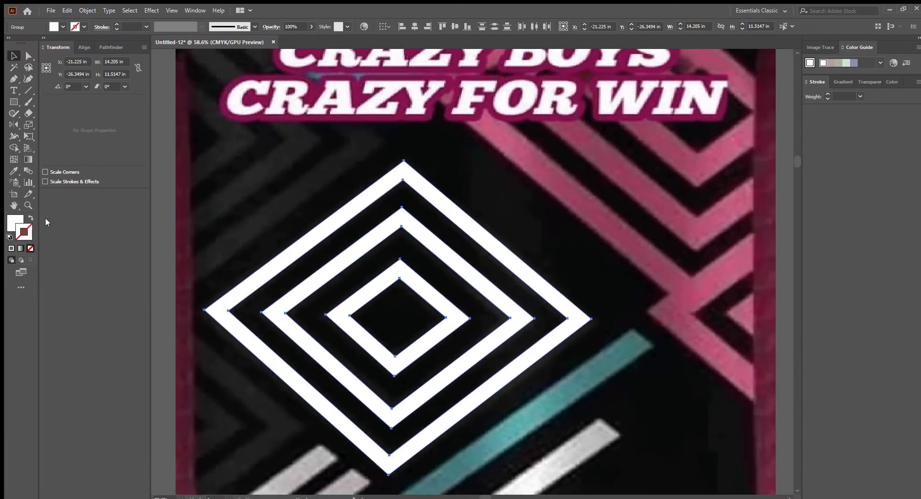
pyautogui.press('/')
pyautogui.moveTo(438, 257); pyautogui.dragTo(427, 301)
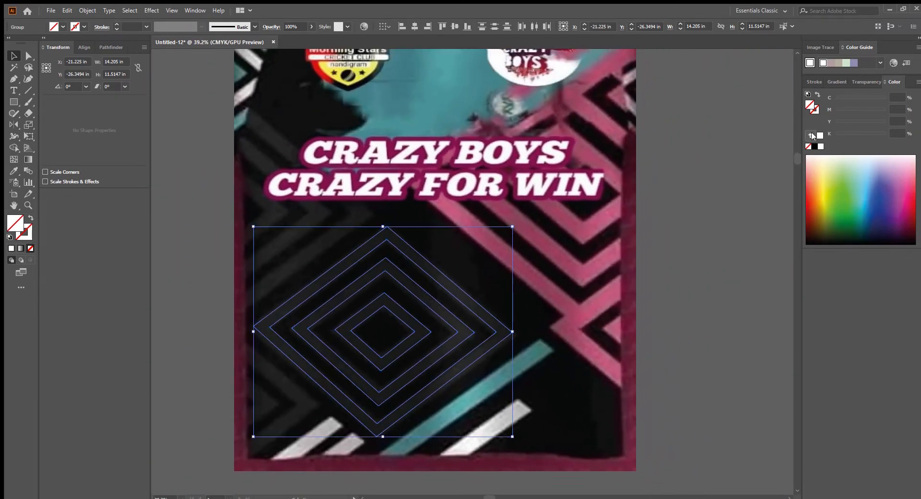
pyautogui.click(874, 132)
pyautogui.moveTo(438, 234); pyautogui.dragTo(498, 235)
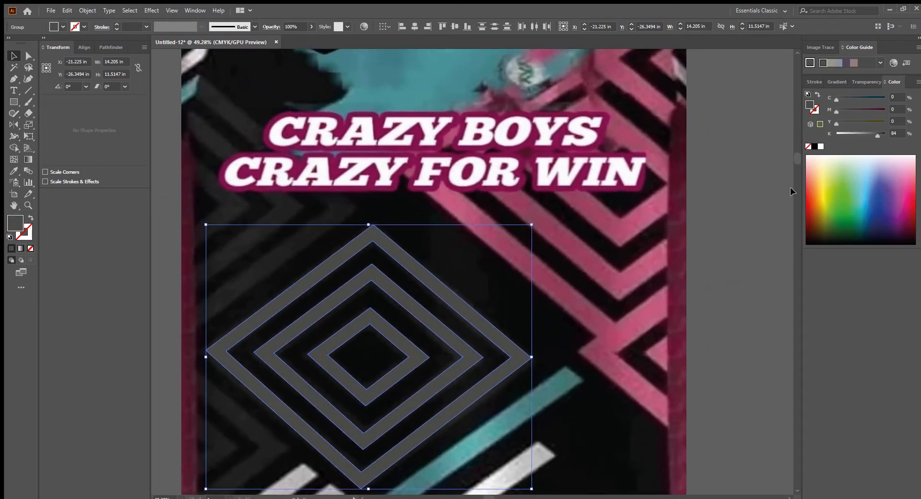
pyautogui.write('90')
pyautogui.press('Return')
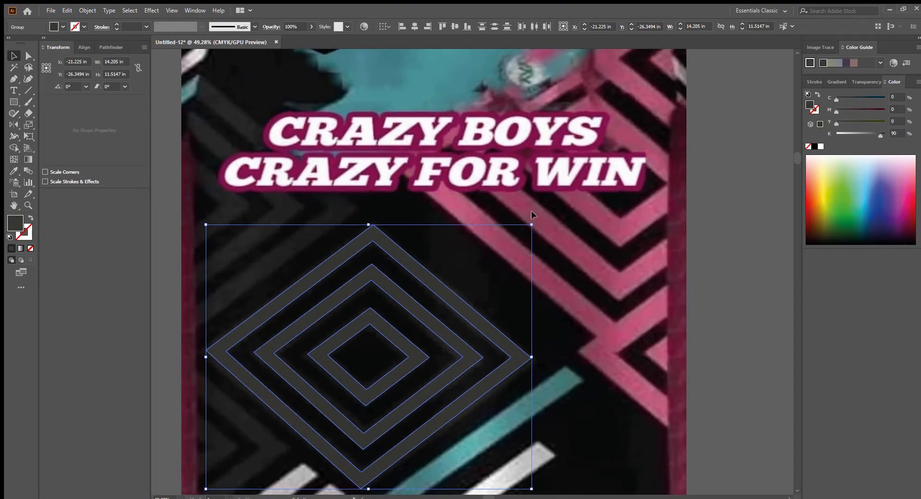
pyautogui.keyDown('ctrl'); pyautogui.keyDown('alt'); pyautogui.click(318, 244); pyautogui.keyUp('alt'); pyautogui.keyUp('ctrl')
pyautogui.moveTo(319, 245); pyautogui.dragTo(425, 302)
pyautogui.moveTo(343, 260); pyautogui.dragTo(392, 290)
pyautogui.moveTo(326, 274); pyautogui.dragTo(385, 290)
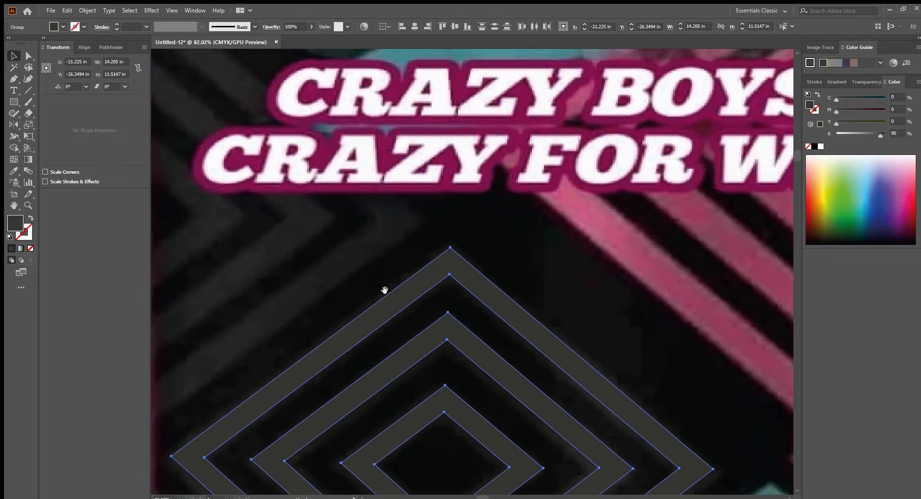
# - Match the diamonds' fill to the shirt's dark grey stripes by sampling the front and back photos with the Eyedropper
pyautogui.press('i')
pyautogui.click(342, 269)
pyautogui.moveTo(461, 296); pyautogui.dragTo(304, 253)
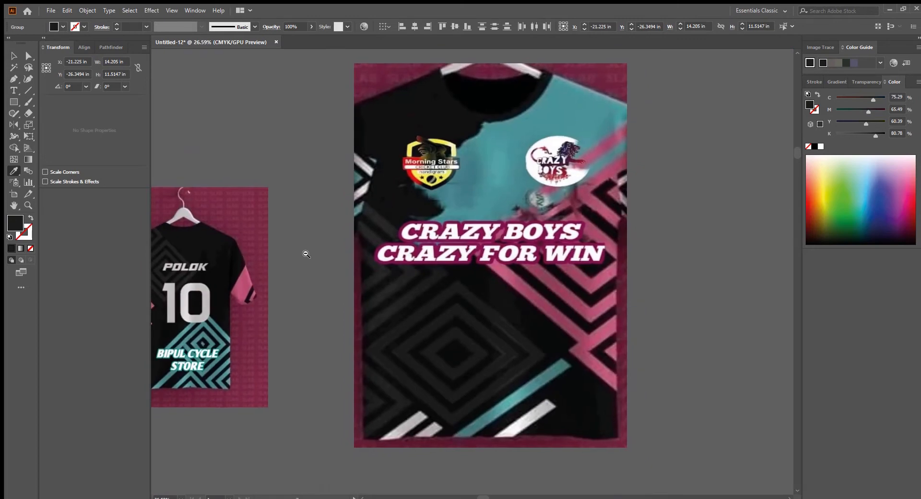
pyautogui.moveTo(392, 267); pyautogui.dragTo(605, 283)
pyautogui.moveTo(332, 244); pyautogui.dragTo(491, 337)
pyautogui.moveTo(597, 327); pyautogui.dragTo(382, 287)
pyautogui.moveTo(382, 287); pyautogui.dragTo(284, 255)
pyautogui.moveTo(366, 302); pyautogui.dragTo(417, 312)
pyautogui.moveTo(357, 285); pyautogui.dragTo(444, 300)
pyautogui.moveTo(379, 261); pyautogui.dragTo(426, 293)
pyautogui.moveTo(423, 291); pyautogui.dragTo(437, 303)
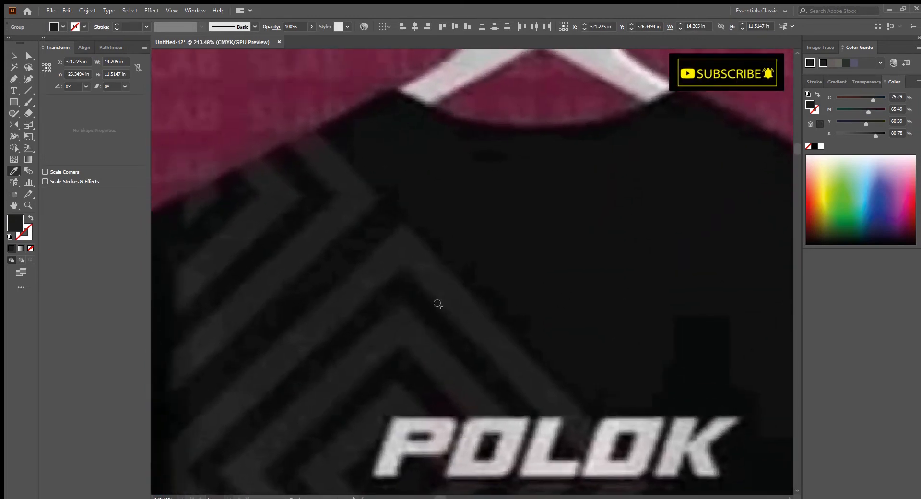
pyautogui.moveTo(497, 264); pyautogui.dragTo(414, 259)
pyautogui.moveTo(693, 315); pyautogui.dragTo(596, 308)
pyautogui.moveTo(595, 308); pyautogui.dragTo(573, 327)
pyautogui.moveTo(573, 327); pyautogui.dragTo(428, 264)
pyautogui.moveTo(539, 283); pyautogui.dragTo(583, 287)
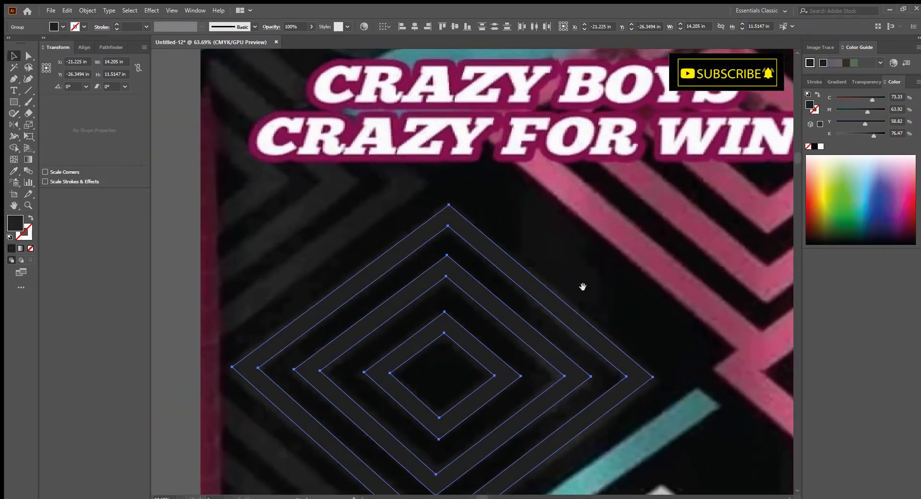
# - Lighten the diamonds' sampled fill by reducing its black component, trying 50% and settling on 60%
pyautogui.write('50')
pyautogui.press('Return')
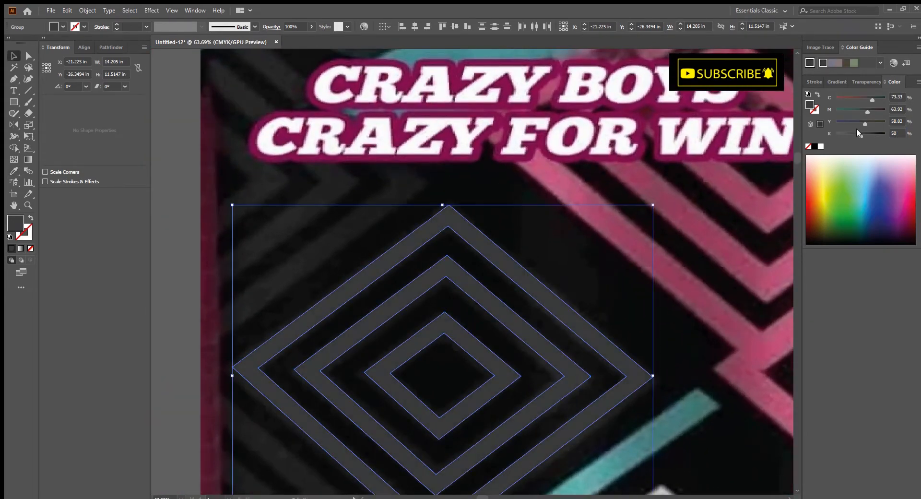
pyautogui.moveTo(444, 206); pyautogui.dragTo(337, 225)
pyautogui.moveTo(454, 226); pyautogui.dragTo(559, 270)
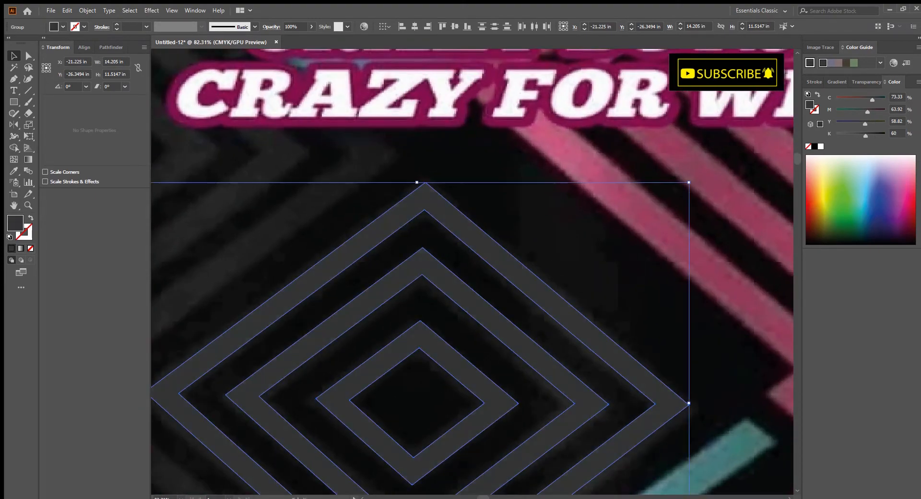
# - Set the three diamonds' fill to pure black at 90%, with cyan, magenta and yellow at 0%
pyautogui.moveTo(434, 197); pyautogui.dragTo(373, 226)
pyautogui.moveTo(496, 242); pyautogui.dragTo(523, 254)
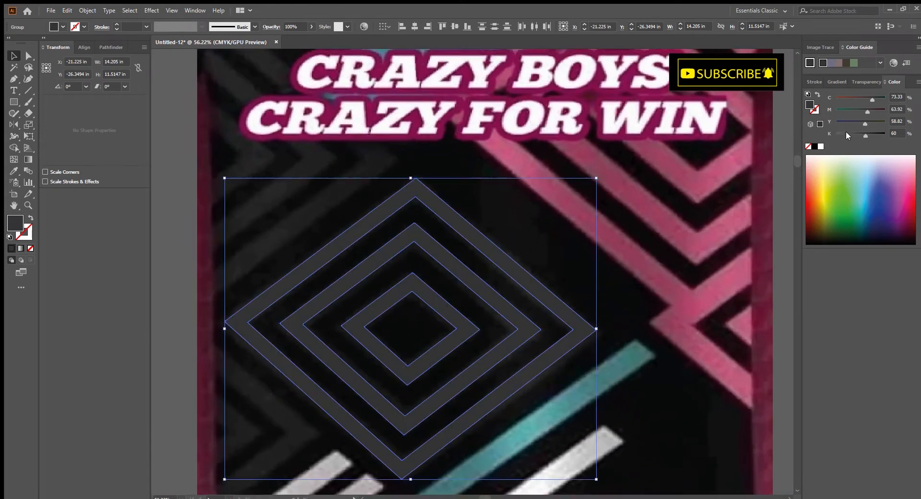
pyautogui.moveTo(867, 112); pyautogui.dragTo(831, 98)
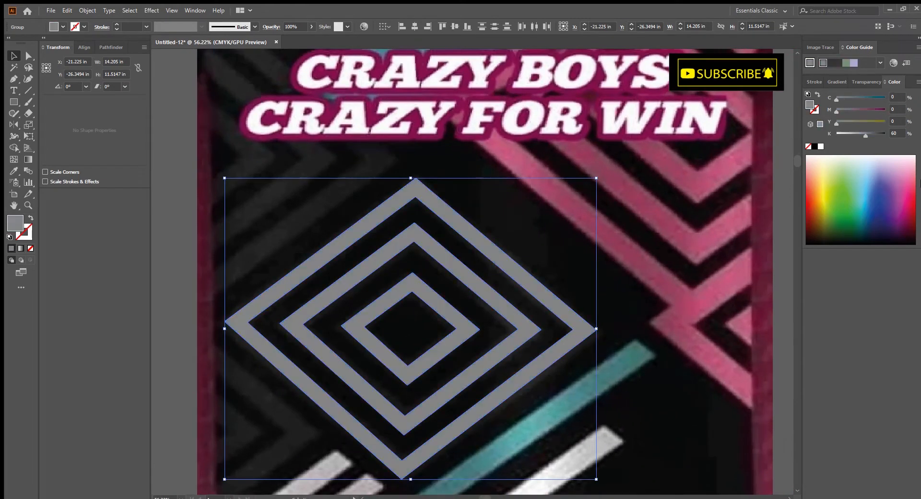
pyautogui.press('Return')
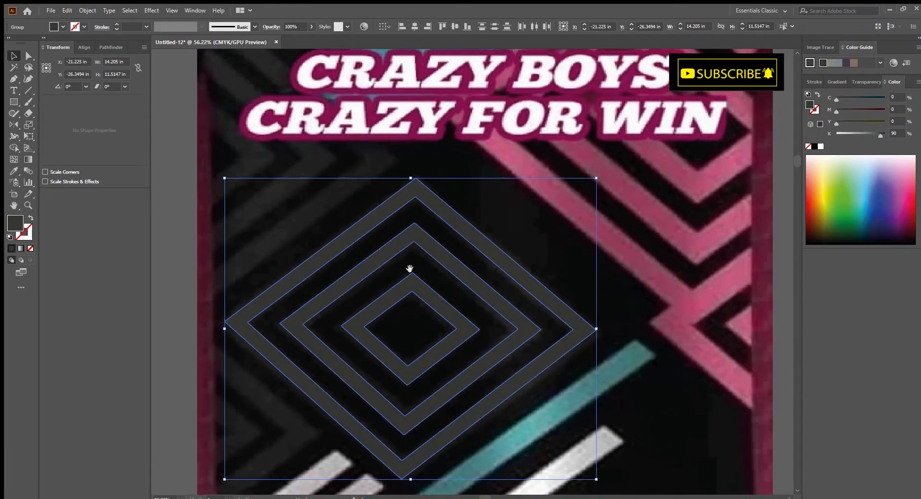
# - Duplicate the concentric diamonds down and to the left, over the jersey photo's lower-left edge
pyautogui.moveTo(409, 267); pyautogui.dragTo(454, 272)
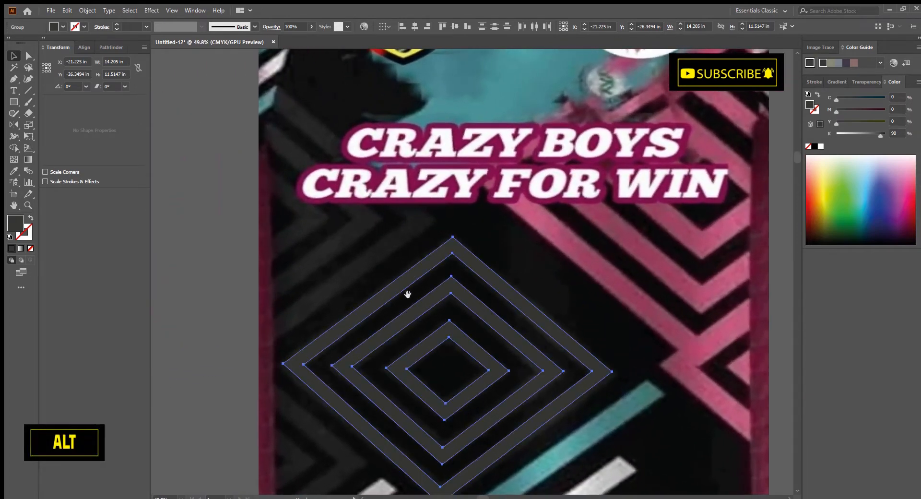
pyautogui.moveTo(408, 294); pyautogui.dragTo(394, 261)
pyautogui.scroll(-2, 512, 349)
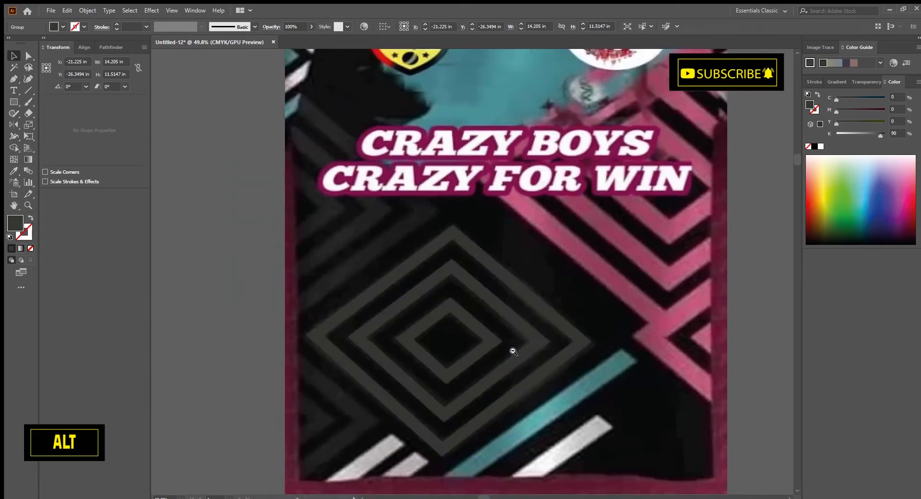
pyautogui.moveTo(592, 322); pyautogui.dragTo(401, 386)
pyautogui.click(436, 350)
pyautogui.moveTo(515, 486); pyautogui.dragTo(430, 377)
pyautogui.scroll(3, 450, 344)
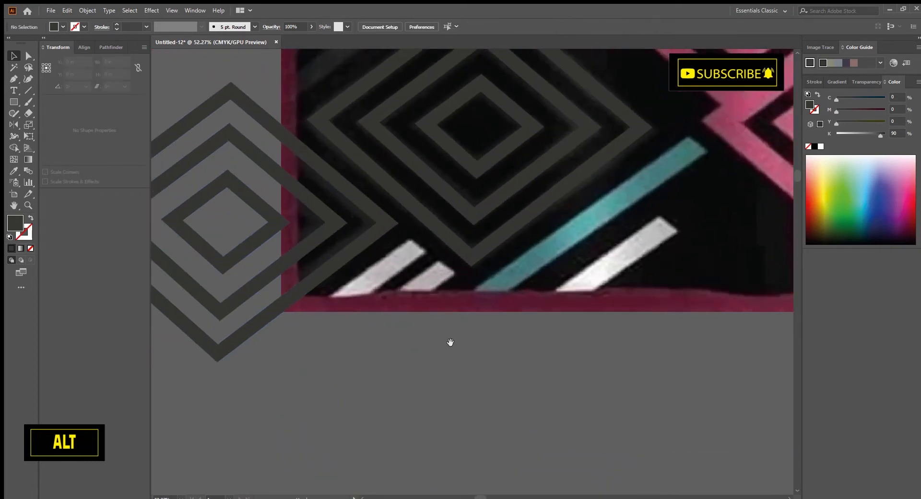
# - Draw a straight Pen line along the leftmost white stripe and give it a white 50 pt stroke
pyautogui.click(13, 79)
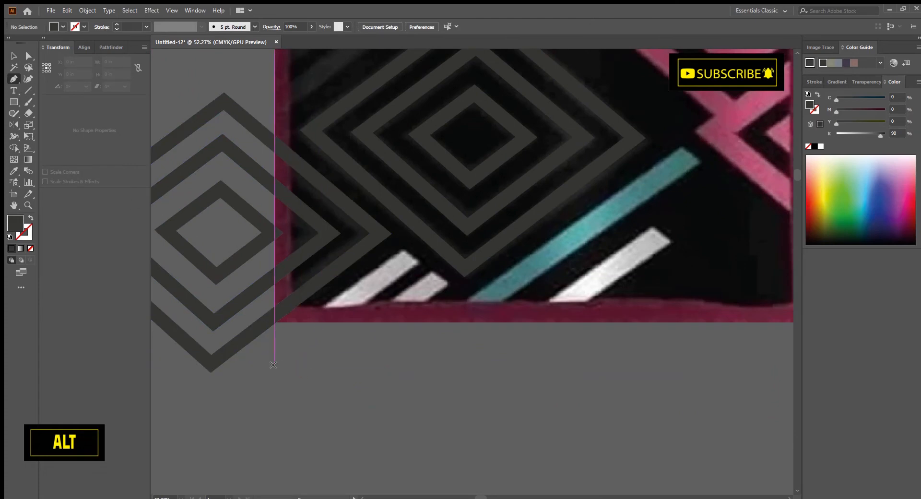
pyautogui.click(261, 373)
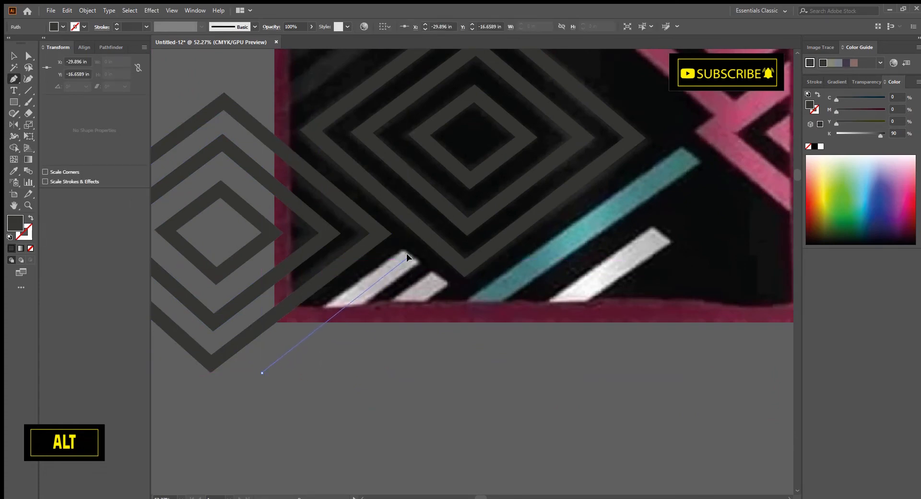
pyautogui.moveTo(406, 257); pyautogui.dragTo(266, 176)
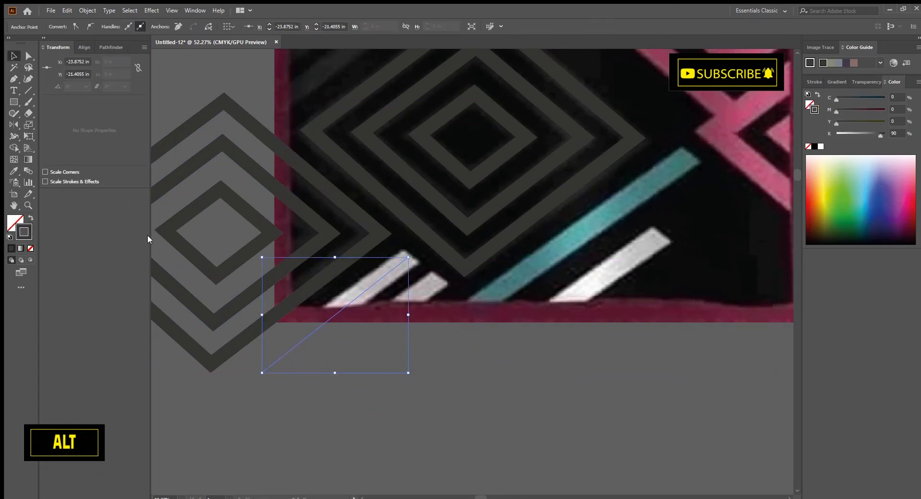
pyautogui.click(823, 80)
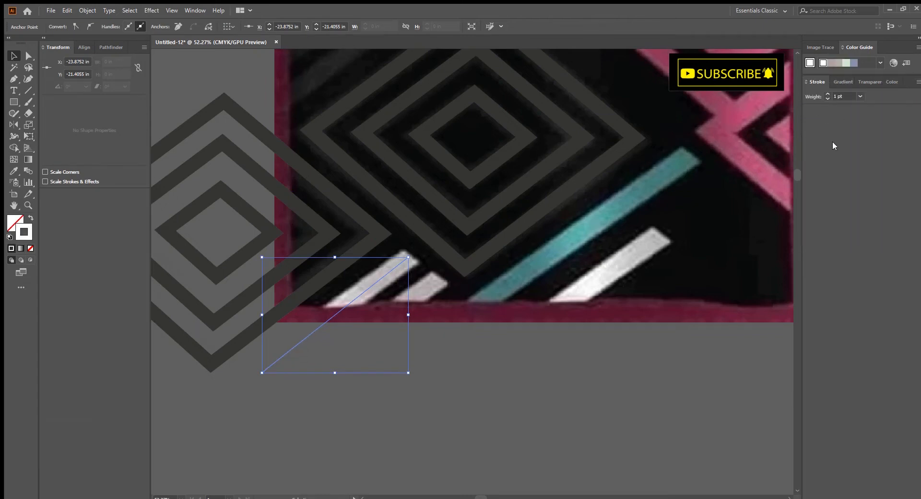
pyautogui.write('40')
pyautogui.press('Return')
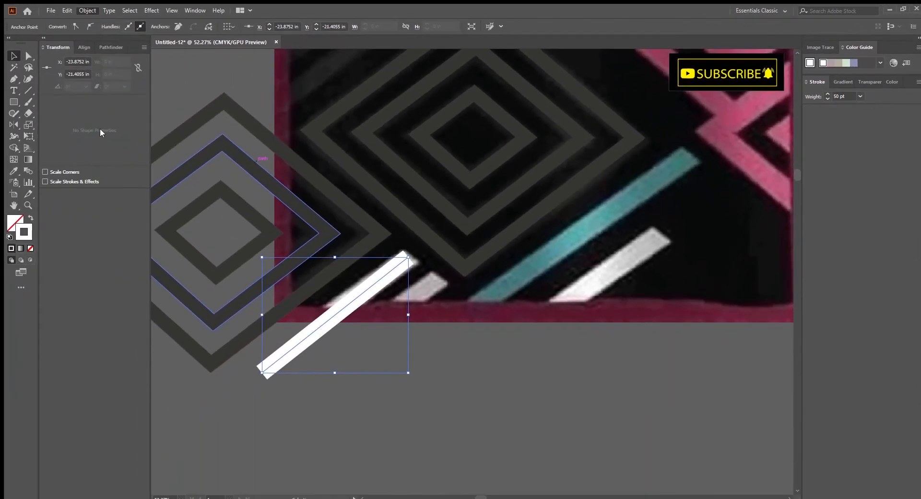
# - Outline the white line's stroke and reshape its upper end corners to match the slanted end of the photo's stripe
pyautogui.scroll(7, 405, 253)
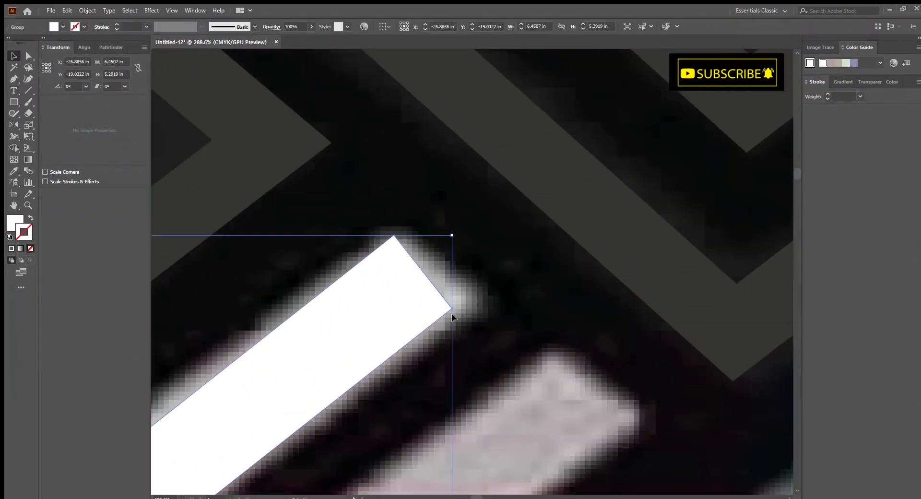
pyautogui.moveTo(450, 308); pyautogui.dragTo(490, 302)
pyautogui.moveTo(386, 229); pyautogui.dragTo(487, 265)
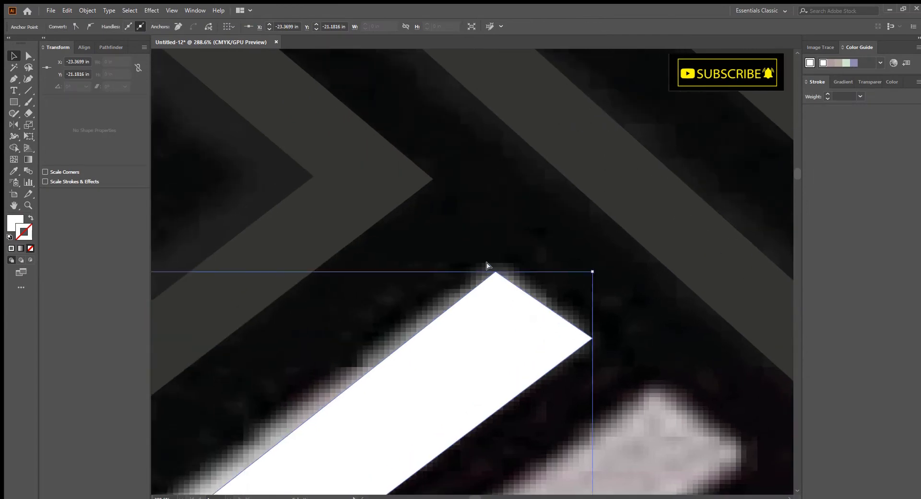
pyautogui.scroll(-4, 497, 266)
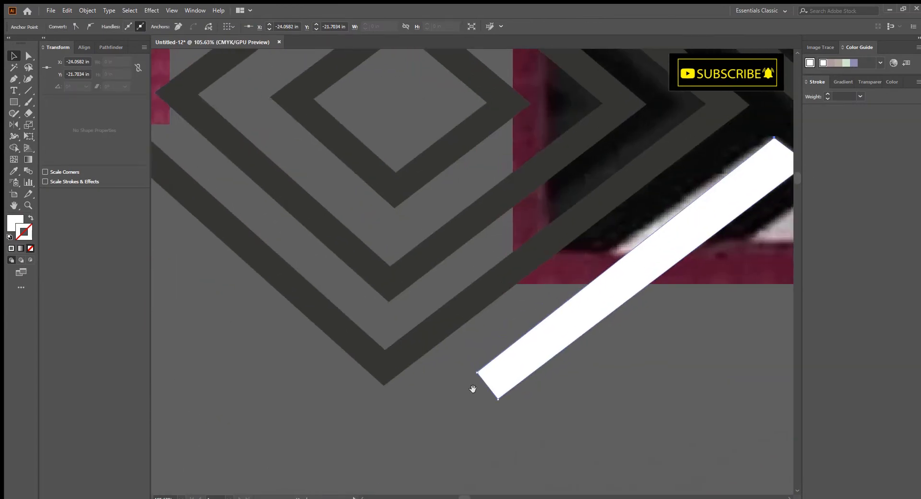
pyautogui.scroll(3, 473, 387)
pyautogui.moveTo(326, 418); pyautogui.dragTo(305, 400)
pyautogui.moveTo(631, 350); pyautogui.dragTo(369, 373)
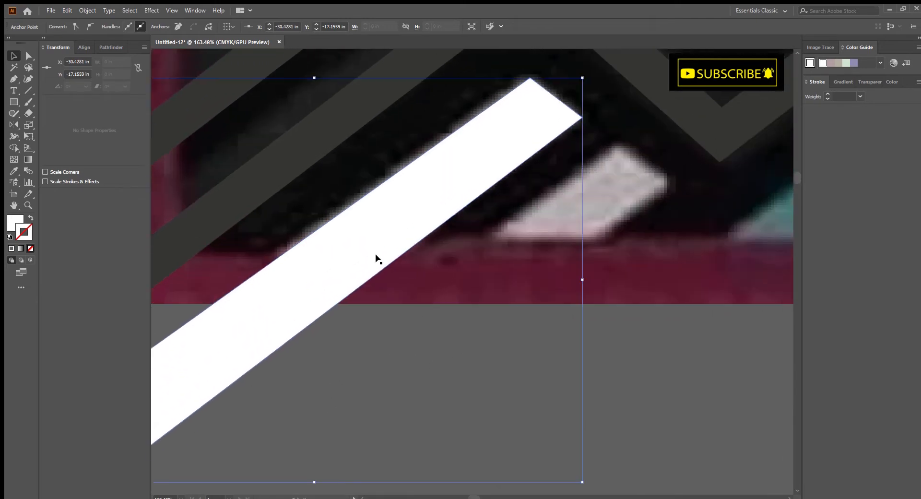
# - Duplicate the white stripe over the adjacent short white stripe and again over the white stripe below the teal one
pyautogui.moveTo(374, 236); pyautogui.dragTo(462, 302)
pyautogui.moveTo(588, 297); pyautogui.dragTo(385, 236)
pyautogui.scroll(-3, 385, 236)
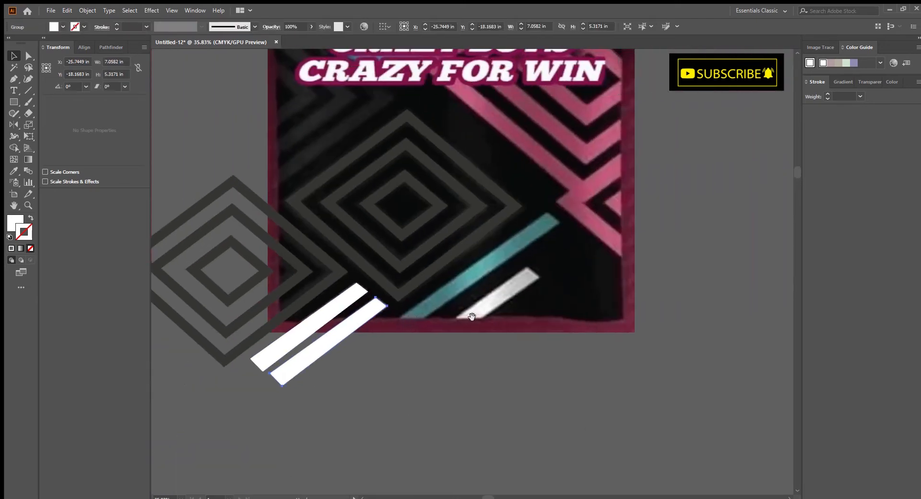
pyautogui.scroll(2, 312, 275)
pyautogui.moveTo(310, 283); pyautogui.dragTo(528, 240)
pyautogui.scroll(3, 550, 269)
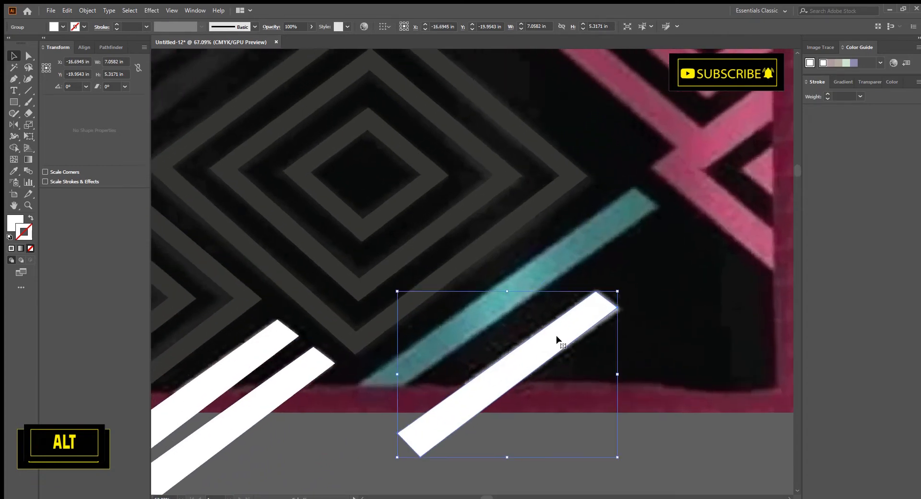
# - Place another copy of the white stripe over the upper part of the photo's teal stripe
pyautogui.moveTo(559, 340); pyautogui.dragTo(595, 235)
pyautogui.moveTo(538, 298); pyautogui.dragTo(691, 248)
pyautogui.scroll(3, 691, 249)
pyautogui.moveTo(603, 289); pyautogui.dragTo(728, 232)
# - Extend the copy's lower corners along the teal stripe until they pass the jersey photo's bottom edge
pyautogui.keyDown('ctrl'); pyautogui.click(687, 280); pyautogui.keyUp('ctrl')
pyautogui.moveTo(685, 279); pyautogui.dragTo(534, 378)
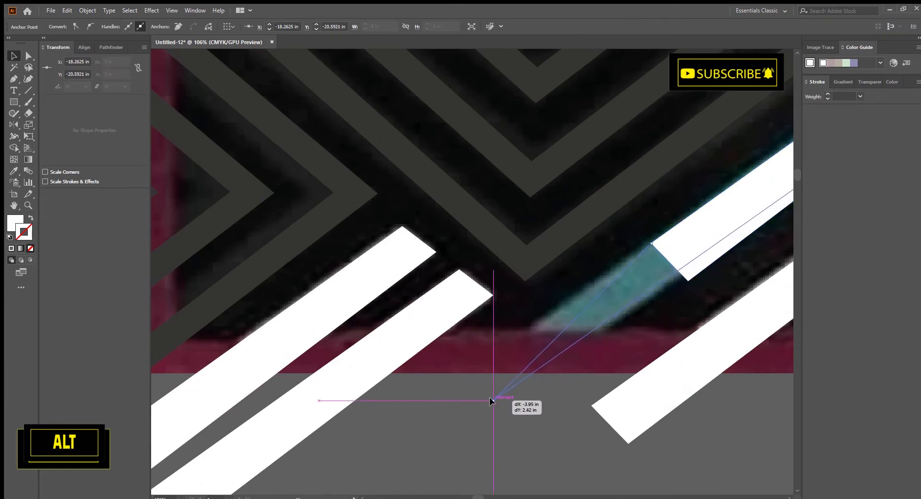
pyautogui.moveTo(490, 400); pyautogui.dragTo(496, 407)
pyautogui.moveTo(695, 264); pyautogui.dragTo(651, 271)
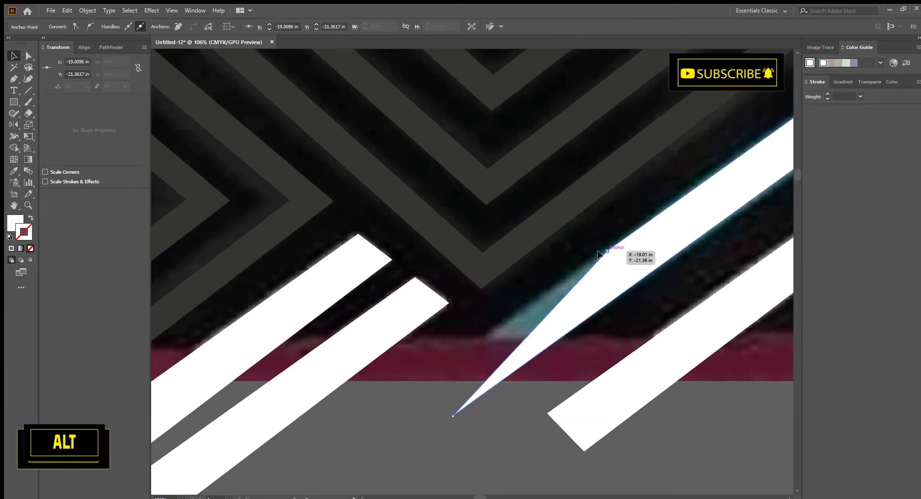
pyautogui.moveTo(598, 253); pyautogui.dragTo(517, 310)
pyautogui.moveTo(594, 297); pyautogui.dragTo(772, 219)
pyautogui.moveTo(454, 262); pyautogui.dragTo(393, 266)
pyautogui.moveTo(609, 232); pyautogui.dragTo(495, 320)
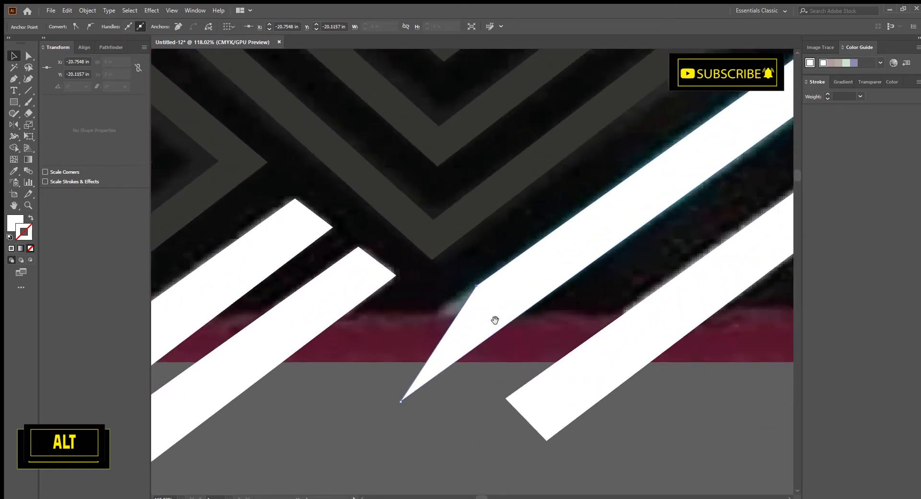
pyautogui.moveTo(473, 286); pyautogui.dragTo(335, 379)
pyautogui.scroll(-4, 381, 338)
pyautogui.scroll(3, 559, 335)
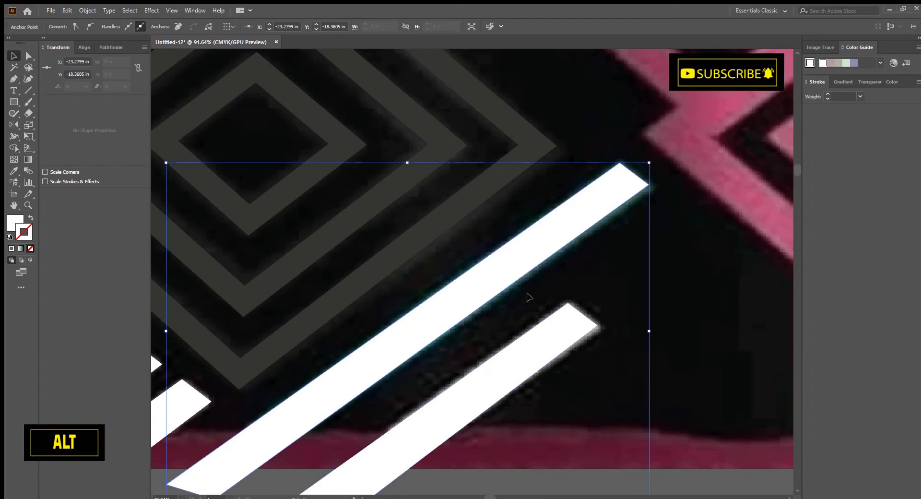
# - Sample the photo's teal onto the long stripe and adjust the fill to C 65, M 10, Y 30, K 0
pyautogui.click(30, 248)
pyautogui.scroll(2, 559, 294)
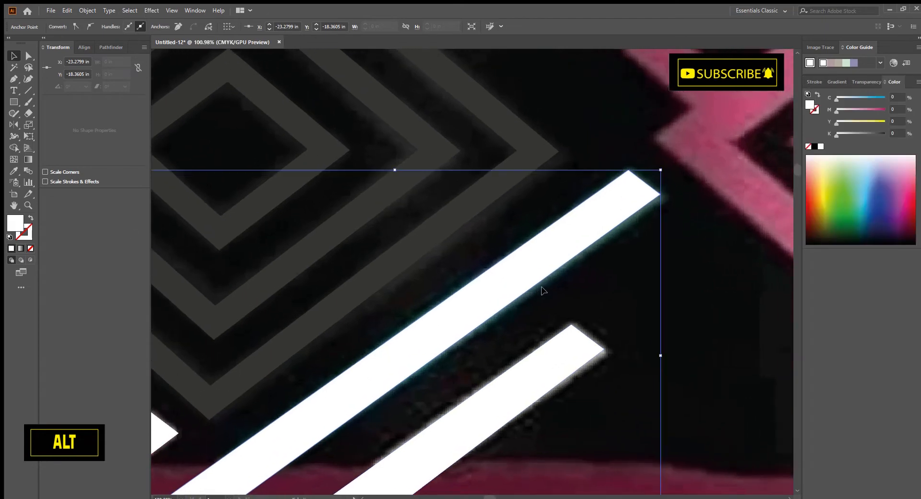
pyautogui.click(468, 313)
pyautogui.scroll(-4, 495, 320)
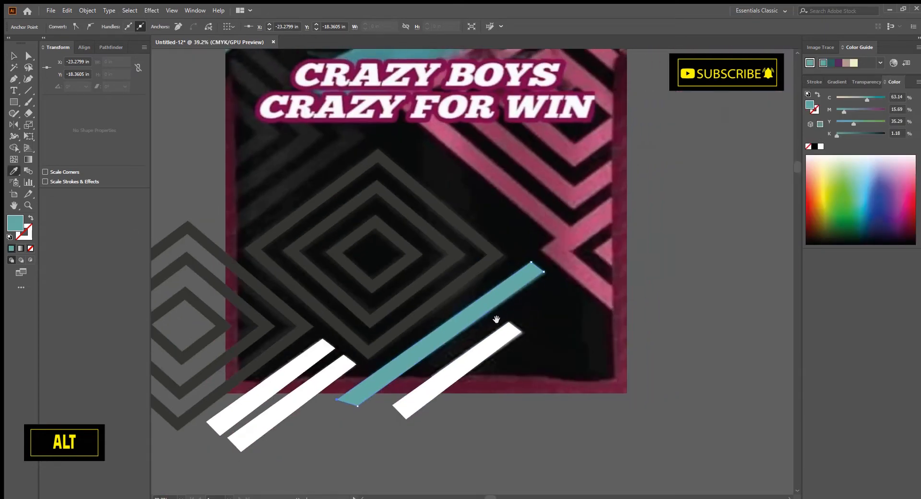
pyautogui.press('v')
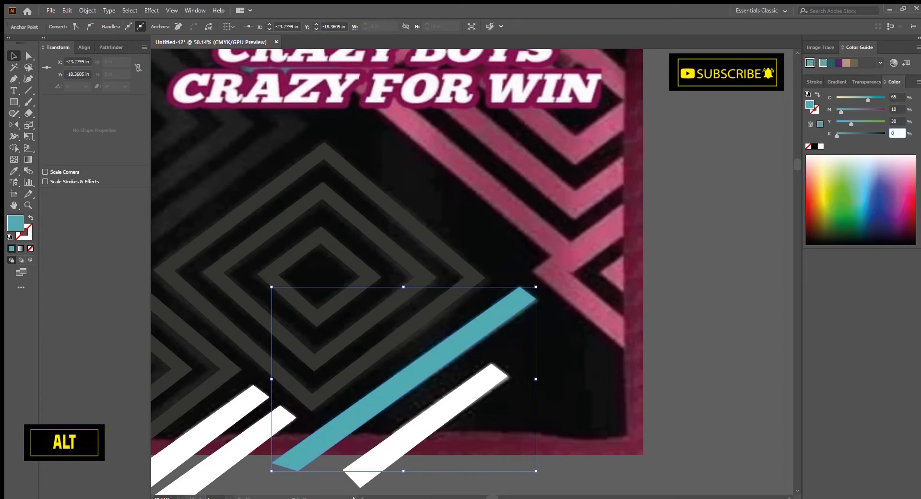
pyautogui.click(479, 327)
# - Shift the teal stripe aside to compare it with the photo, move it back and set its yellow to 35%
pyautogui.keyDown('alt'); pyautogui.scroll(5, 590, 357); pyautogui.keyUp('alt')
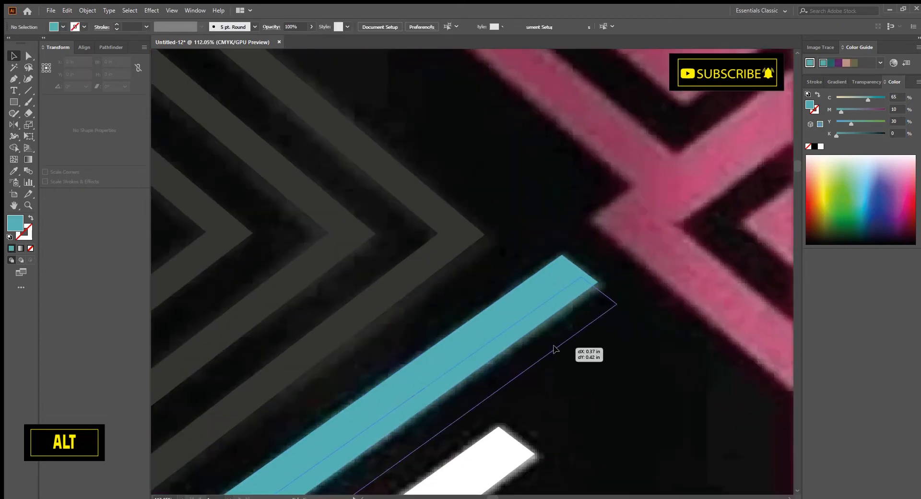
pyautogui.keyDown('alt'); pyautogui.scroll(-2, 545, 339); pyautogui.keyUp('alt')
pyautogui.keyDown('alt'); pyautogui.scroll(2, 459, 288); pyautogui.keyUp('alt')
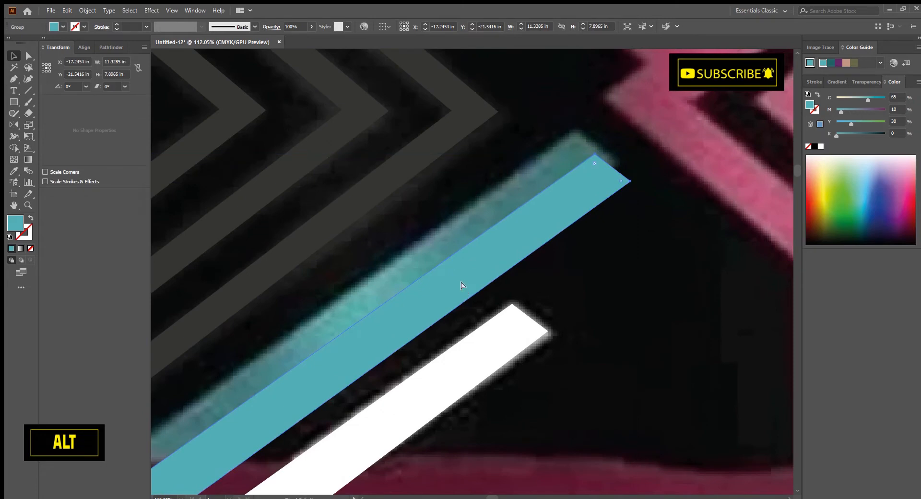
pyautogui.moveTo(462, 285); pyautogui.dragTo(442, 266)
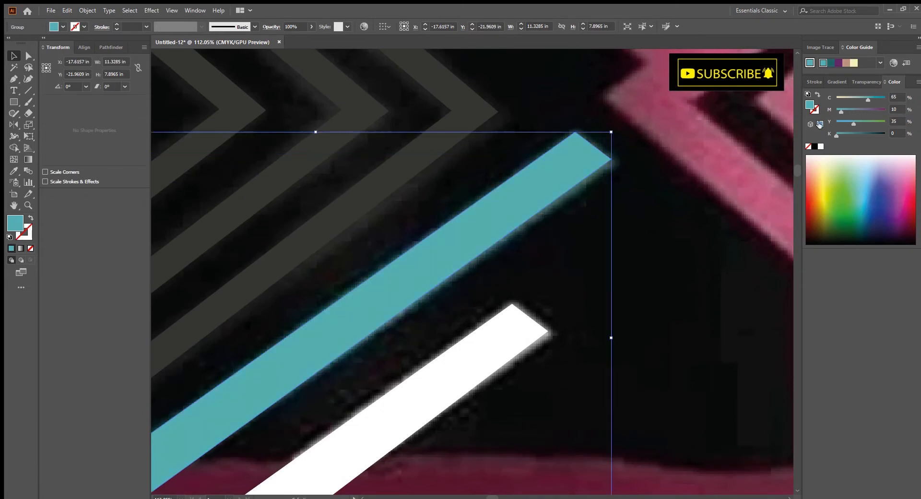
pyautogui.keyDown('alt'); pyautogui.scroll(-5, 597, 363); pyautogui.keyUp('alt')
pyautogui.keyDown('alt'); pyautogui.scroll(3, 609, 312); pyautogui.keyUp('alt')
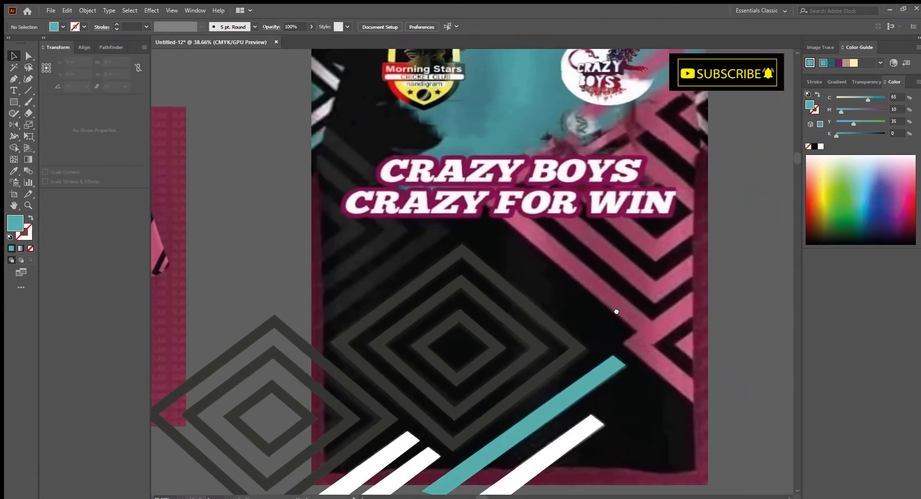
# - Duplicate the concentric diamonds over the faded pattern at the jersey's upper left, and place another copy beside the photo's right edge
pyautogui.keyDown('alt'); pyautogui.scroll(-1, 605, 310); pyautogui.keyUp('alt')
pyautogui.keyDown('alt'); pyautogui.scroll(-2, 512, 257); pyautogui.keyUp('alt')
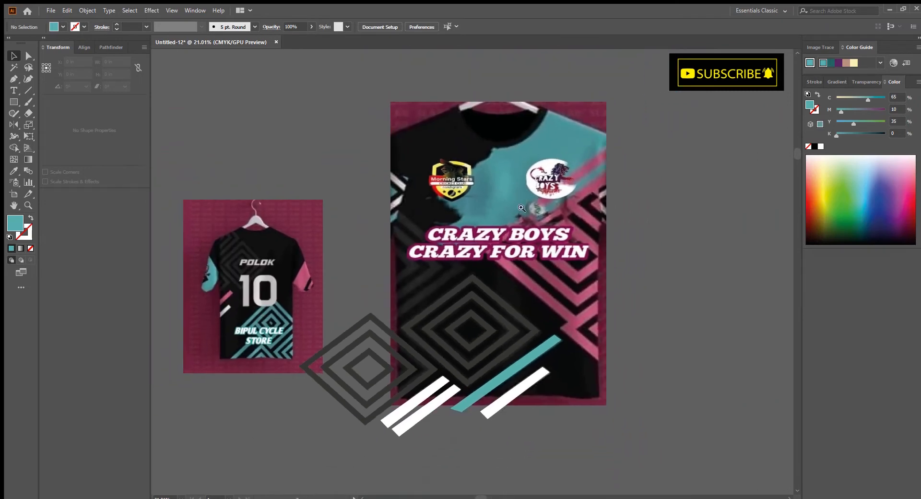
pyautogui.keyDown('alt'); pyautogui.scroll(2, 522, 208); pyautogui.keyUp('alt')
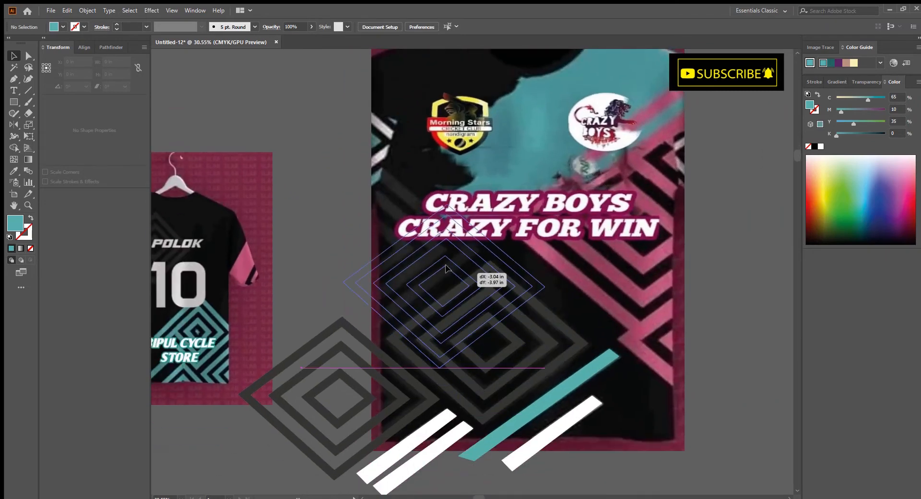
pyautogui.moveTo(392, 233); pyautogui.dragTo(392, 232)
pyautogui.moveTo(428, 256); pyautogui.dragTo(723, 267)
pyautogui.scroll(-7, 653, 269)
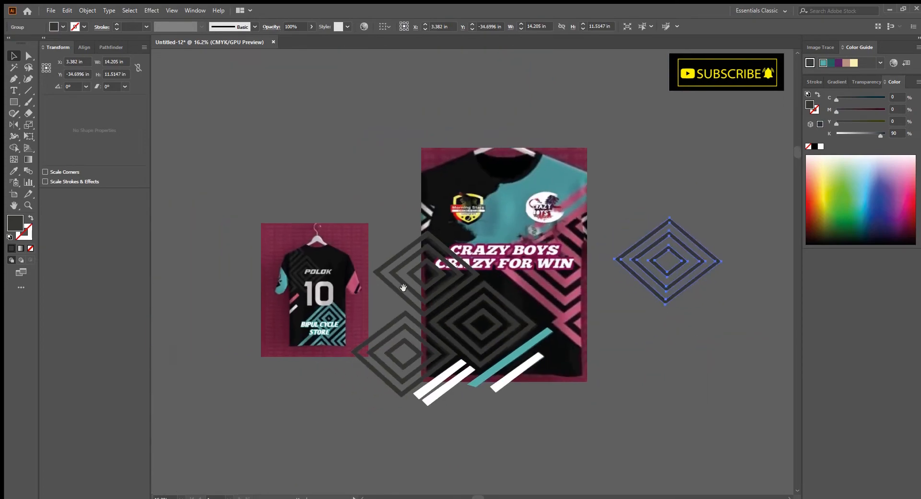
# - Examine the pink diamond pattern on the front photo and the diamond patterns on the back photo
pyautogui.scroll(9, 372, 299)
pyautogui.moveTo(372, 300); pyautogui.dragTo(466, 340)
pyautogui.moveTo(767, 343); pyautogui.dragTo(415, 309)
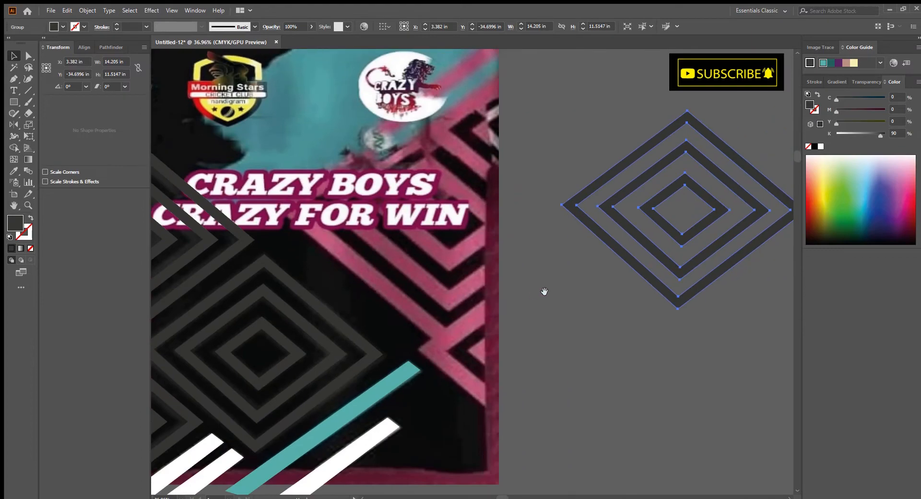
pyautogui.scroll(-7, 542, 292)
pyautogui.moveTo(326, 340); pyautogui.dragTo(567, 370)
pyautogui.scroll(8, 469, 305)
pyautogui.moveTo(452, 286); pyautogui.dragTo(369, 273)
pyautogui.moveTo(787, 219); pyautogui.dragTo(605, 229)
pyautogui.moveTo(624, 230); pyautogui.dragTo(545, 260)
pyautogui.moveTo(156, 333); pyautogui.dragTo(499, 273)
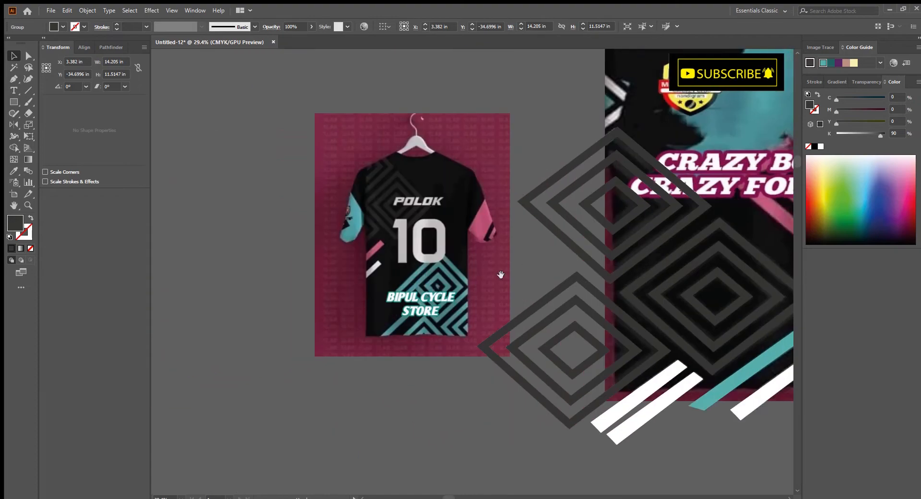
pyautogui.moveTo(430, 271); pyautogui.dragTo(463, 302)
pyautogui.moveTo(451, 289); pyautogui.dragTo(167, 345)
pyautogui.moveTo(785, 252); pyautogui.dragTo(595, 286)
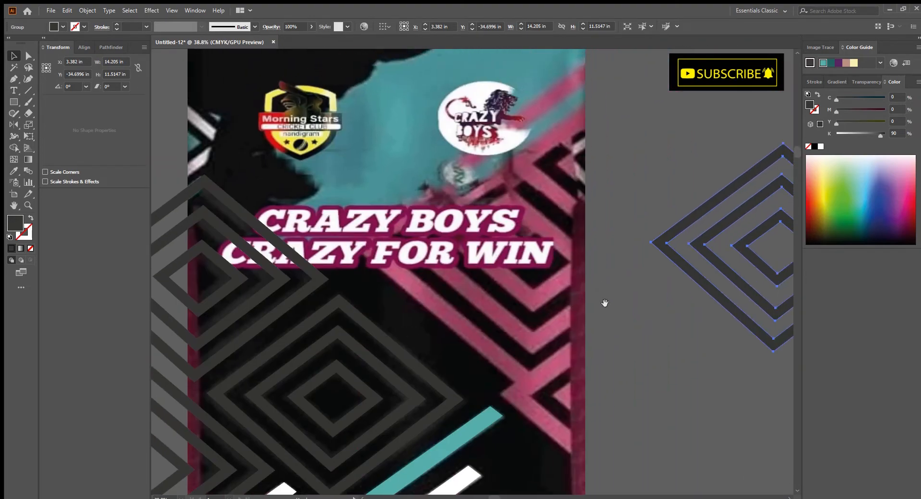
pyautogui.scroll(-2, 567, 313)
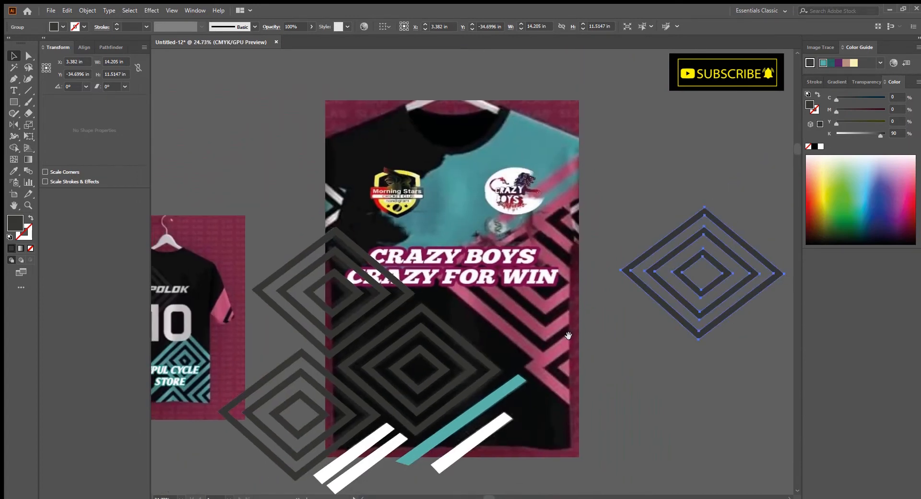
# - Delete the spare copy of the concentric diamonds beside the front photo's right edge
pyautogui.hscroll(3, 567, 331)
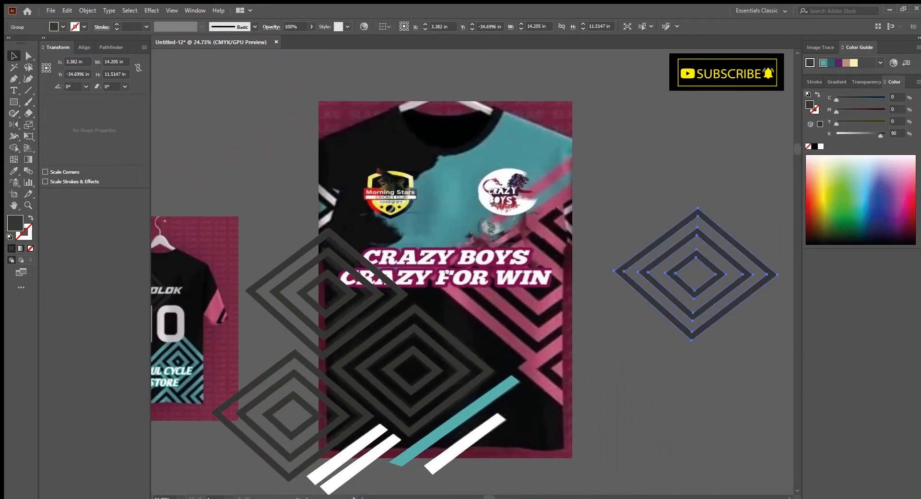
pyautogui.press('Delete')
pyautogui.scroll(2, 523, 317)
pyautogui.moveTo(487, 269); pyautogui.dragTo(507, 298)
pyautogui.moveTo(454, 275); pyautogui.dragTo(335, 297)
pyautogui.moveTo(268, 307); pyautogui.dragTo(577, 261)
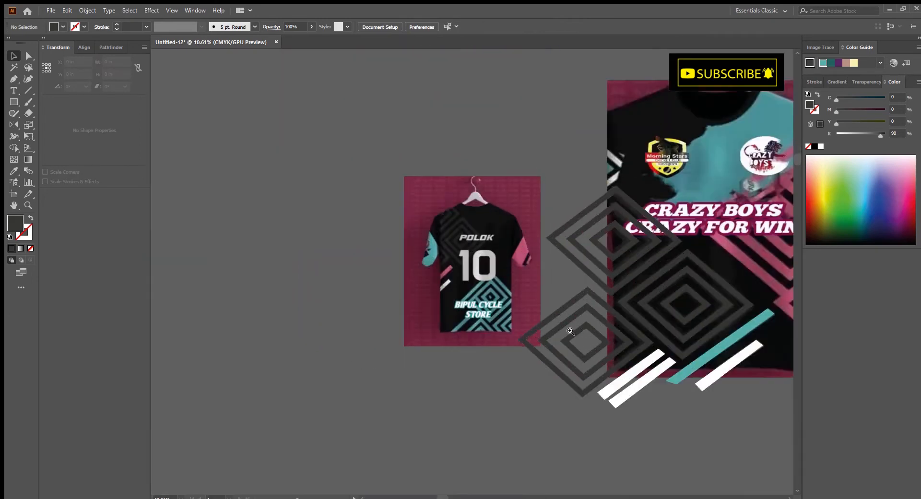
# - Move the back jersey photo to the empty canvas on the other side of the front photo
pyautogui.moveTo(453, 264); pyautogui.dragTo(495, 348)
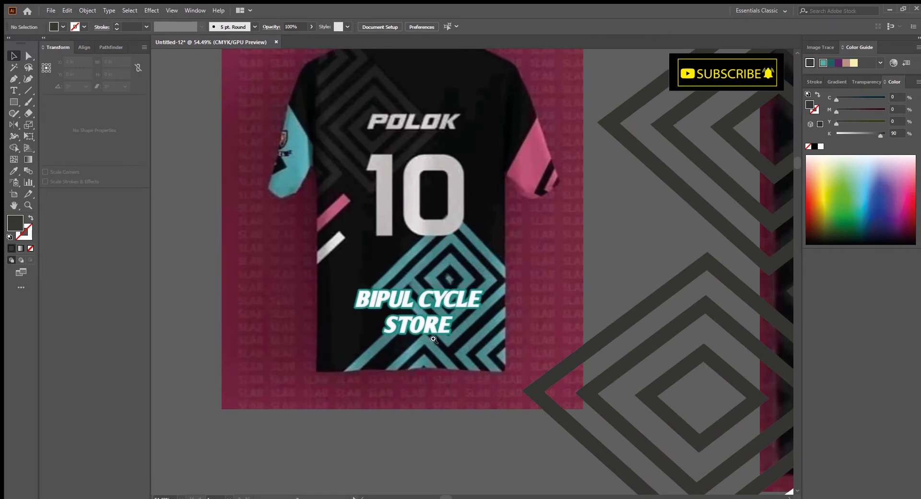
pyautogui.moveTo(436, 342); pyautogui.dragTo(455, 331)
pyautogui.moveTo(465, 299); pyautogui.dragTo(364, 307)
pyautogui.moveTo(509, 314); pyautogui.dragTo(331, 300)
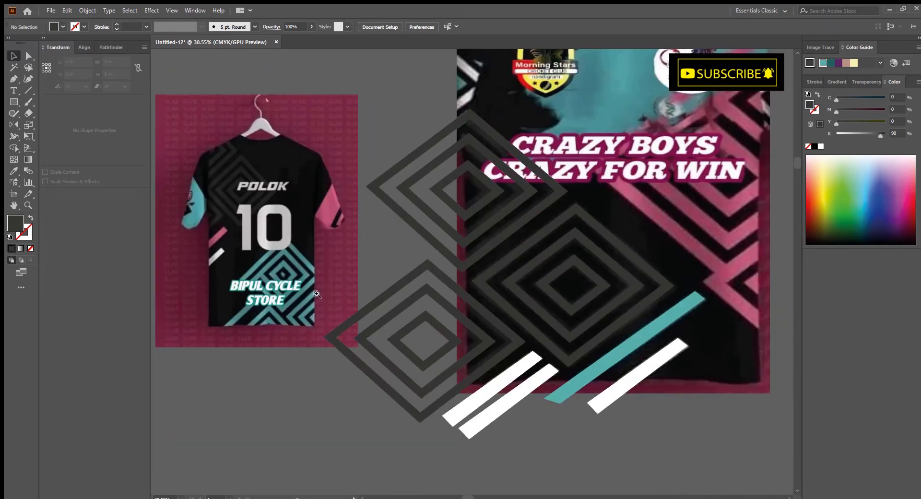
pyautogui.moveTo(411, 306); pyautogui.dragTo(335, 305)
pyautogui.moveTo(409, 304); pyautogui.dragTo(295, 311)
pyautogui.moveTo(338, 311); pyautogui.dragTo(311, 309)
pyautogui.moveTo(243, 278); pyautogui.dragTo(693, 257)
pyautogui.moveTo(718, 267); pyautogui.dragTo(513, 269)
# - Draw a rectangle about 8 by 14 in over the back jersey's body and crop the photo to it with a clipping mask
pyautogui.moveTo(415, 238); pyautogui.dragTo(521, 338)
pyautogui.moveTo(521, 337)
pyautogui.mouseDown()
pyautogui.moveTo(517, 324)
pyautogui.moveTo(537, 343)
pyautogui.mouseUp()
pyautogui.moveTo(532, 336); pyautogui.dragTo(499, 327)
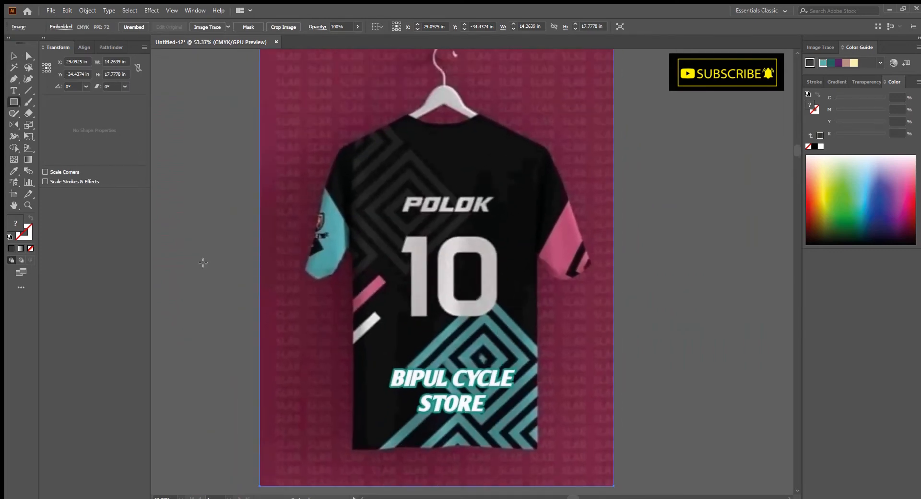
pyautogui.moveTo(349, 454)
pyautogui.mouseDown()
pyautogui.moveTo(412, 422)
pyautogui.moveTo(547, 149)
pyautogui.moveTo(549, 107)
pyautogui.mouseUp()
pyautogui.moveTo(523, 261); pyautogui.dragTo(471, 274)
pyautogui.moveTo(471, 274); pyautogui.dragTo(475, 318)
pyautogui.press('v')
pyautogui.moveTo(652, 283); pyautogui.dragTo(451, 289)
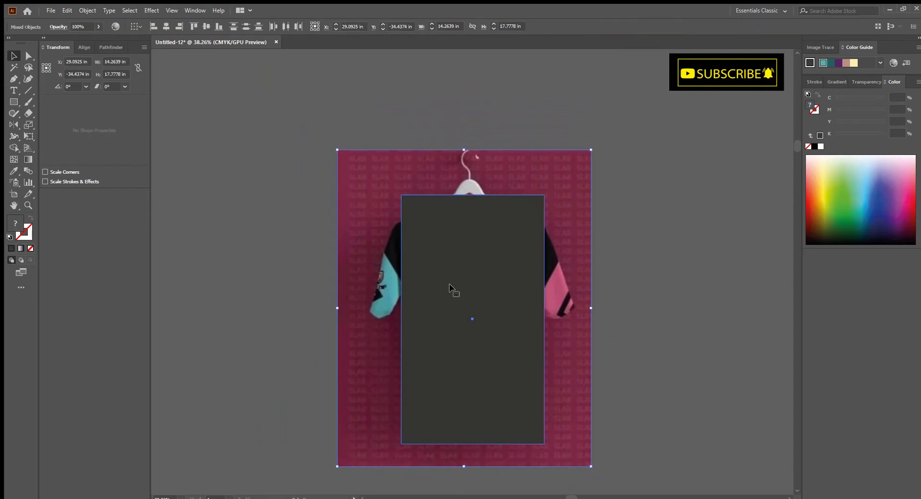
pyautogui.hotkey('ctrl', '7')
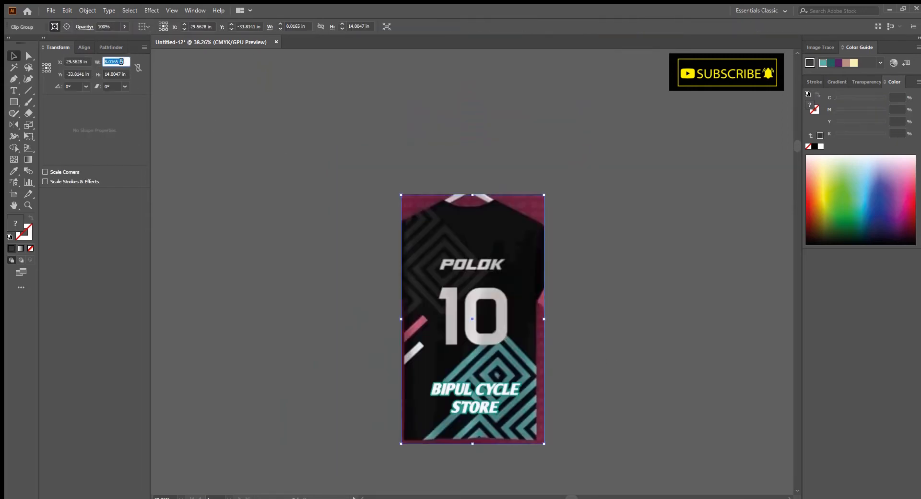
# - Resize the cropped back photo to 22 in wide and 31 in high and lock it
pyautogui.write('22')
pyautogui.press('Tab')
pyautogui.write('31')
pyautogui.press('Return')
pyautogui.moveTo(433, 284); pyautogui.dragTo(345, 278)
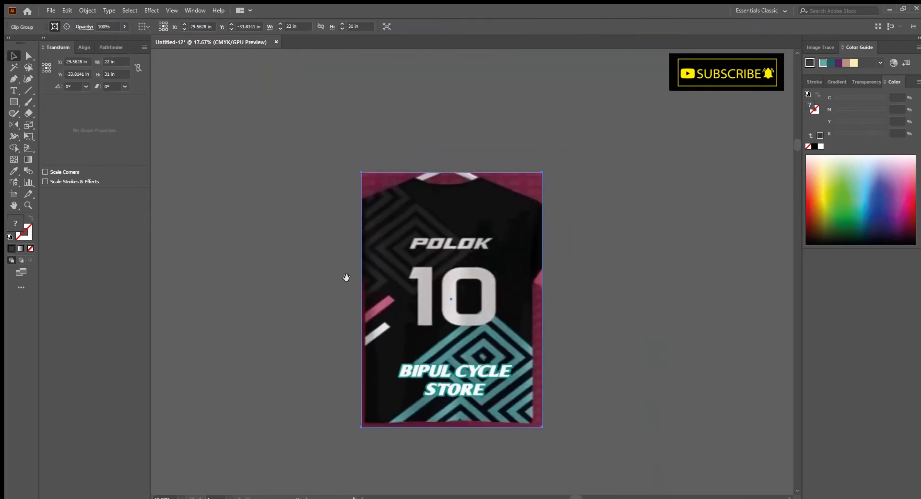
pyautogui.moveTo(426, 317); pyautogui.dragTo(442, 336)
pyautogui.hotkey('ctrl', '2')
# - Start tracing the back's teal diamond with the Pen tool from its outer band's left end over the apex to the right corner, without fill
pyautogui.moveTo(472, 370); pyautogui.dragTo(524, 269)
pyautogui.moveTo(524, 269); pyautogui.dragTo(527, 285)
pyautogui.scroll(2, 373, 328)
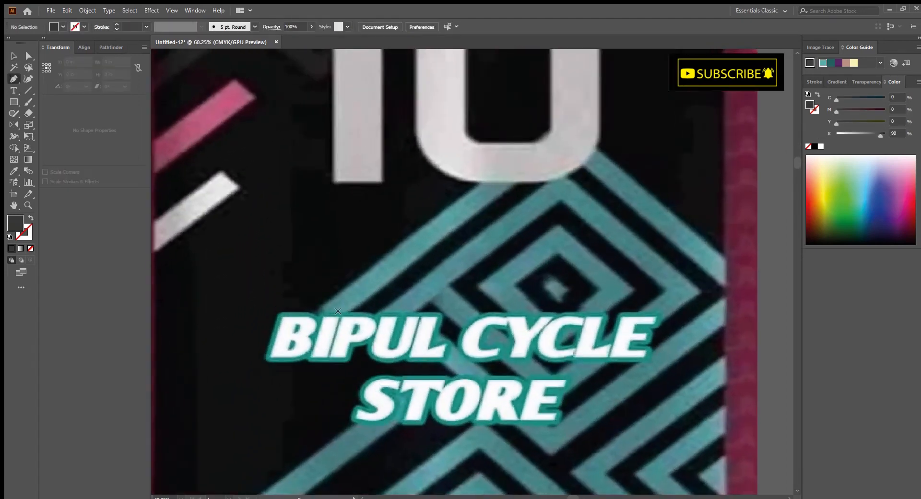
pyautogui.moveTo(427, 344); pyautogui.dragTo(411, 318)
pyautogui.scroll(1, 349, 301)
pyautogui.click(312, 278)
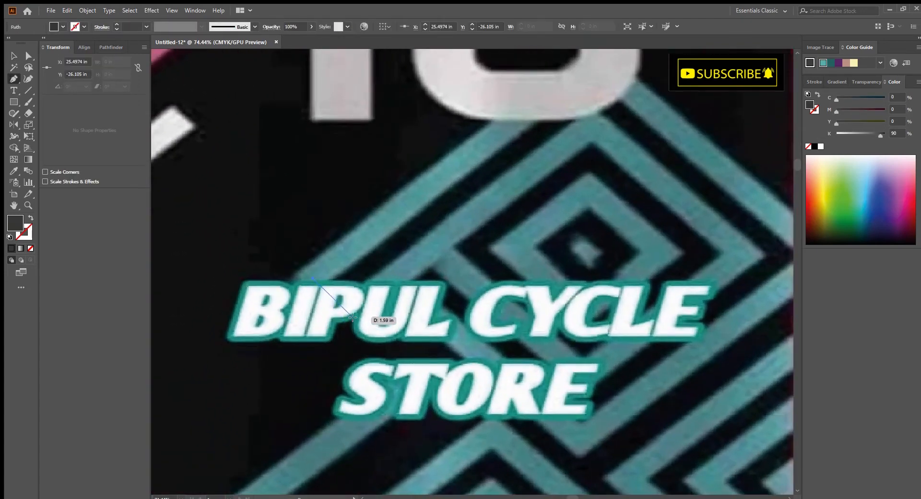
pyautogui.moveTo(525, 215); pyautogui.dragTo(389, 370)
pyautogui.scroll(-1, 390, 369)
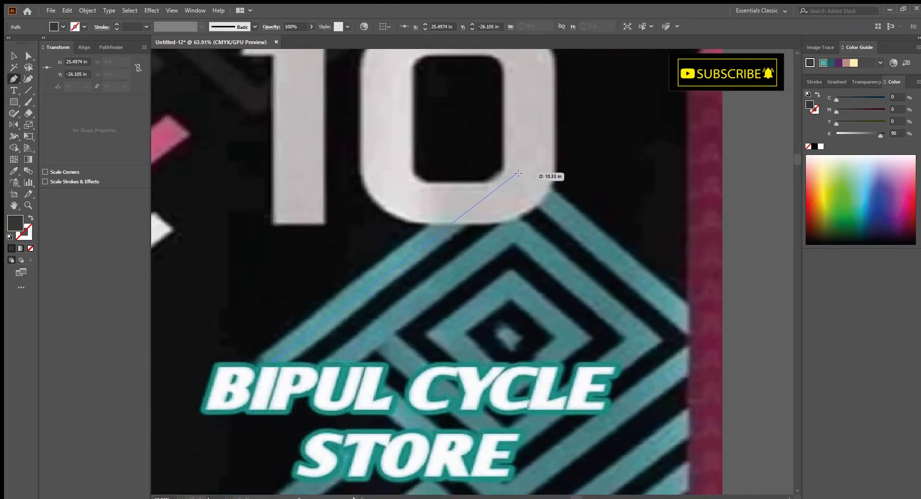
pyautogui.click(522, 171)
pyautogui.scroll(-3, 528, 192)
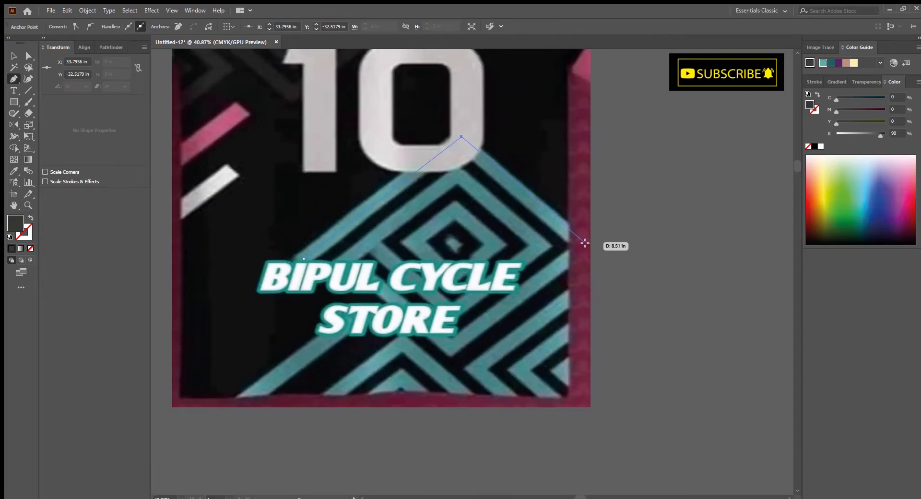
pyautogui.click(585, 242)
pyautogui.press('/')
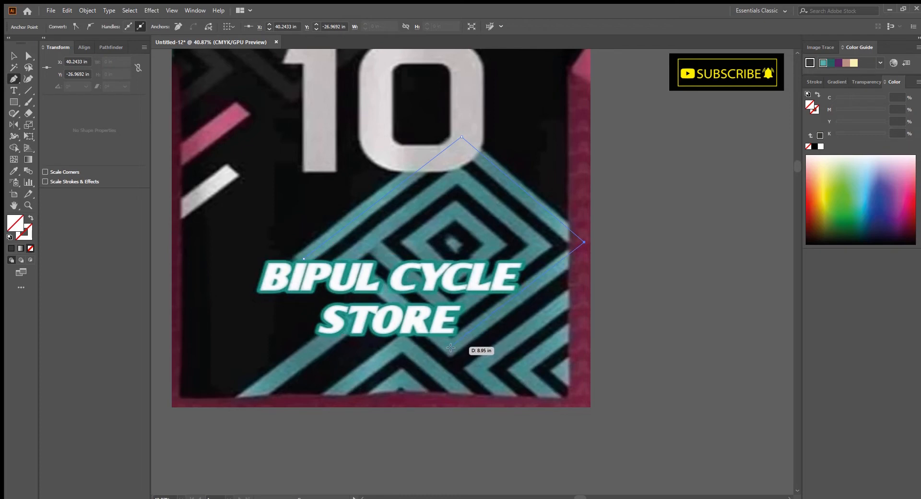
# - Continue the path through the outer diamond's bottom corner and up its left side, and trace down to the inner diamond's bottom corner
pyautogui.click(451, 347)
pyautogui.scroll(3, 269, 210)
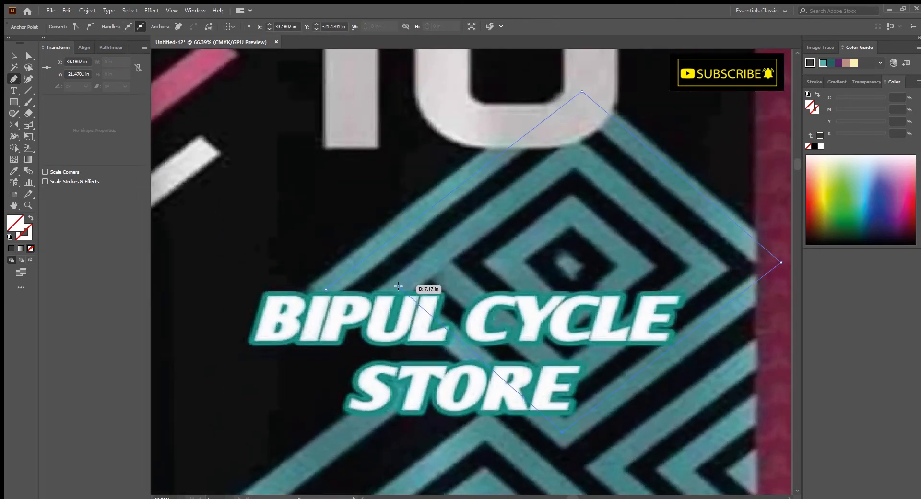
pyautogui.click(398, 285)
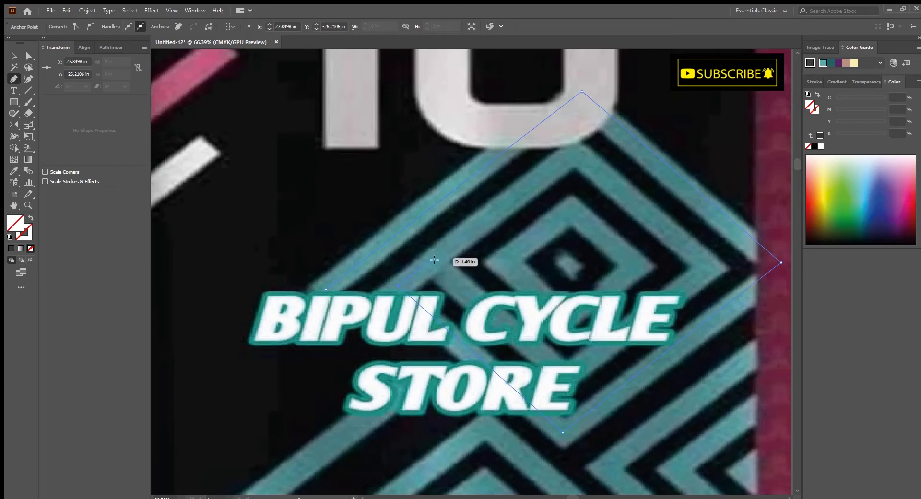
pyautogui.click(430, 259)
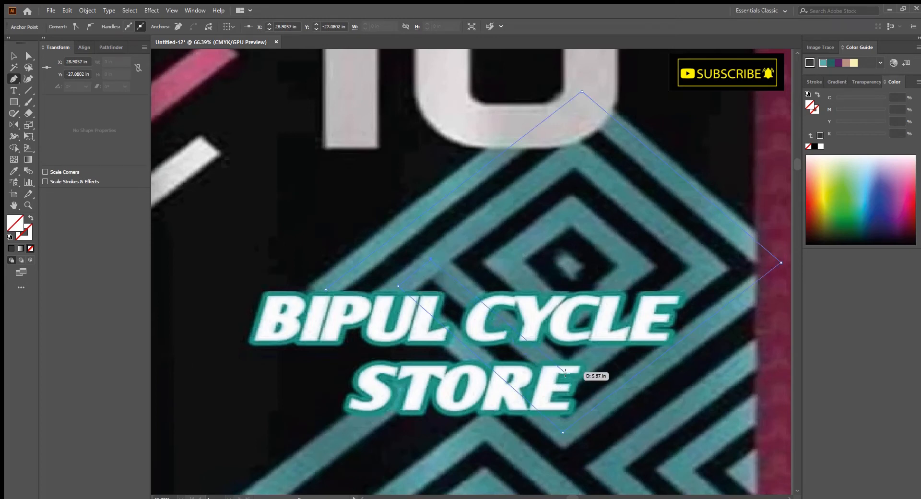
pyautogui.click(565, 374)
# - Trace the inner diamond's right and top corners, follow the band down to the lower left and close the path at its start
pyautogui.moveTo(604, 340); pyautogui.dragTo(458, 381)
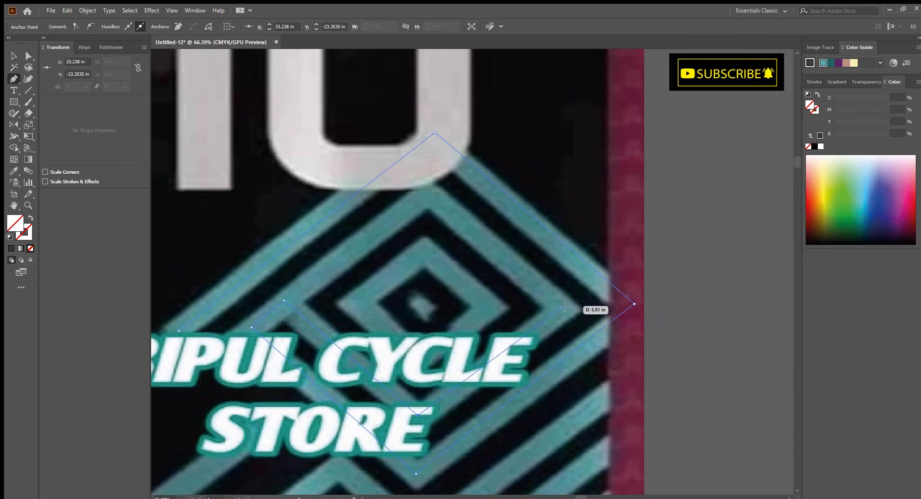
pyautogui.click(562, 306)
pyautogui.moveTo(562, 305); pyautogui.dragTo(622, 366)
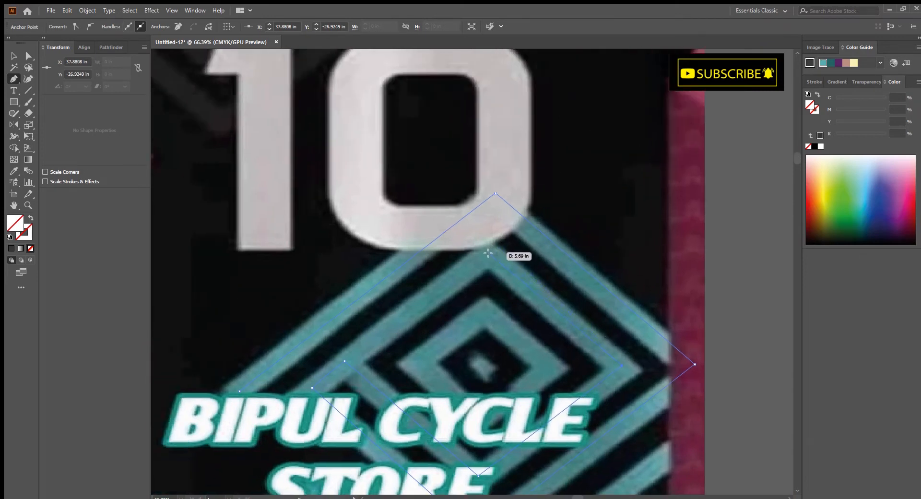
pyautogui.click(487, 251)
pyautogui.moveTo(456, 288); pyautogui.dragTo(579, 234)
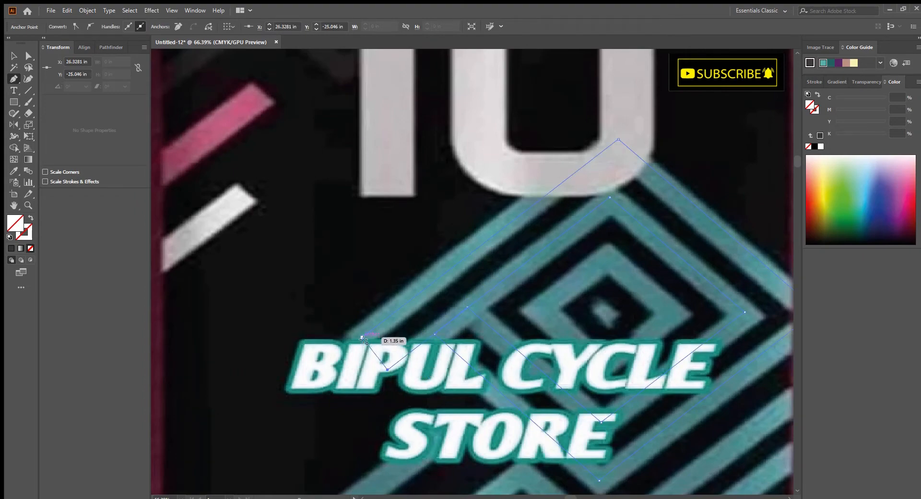
pyautogui.click(363, 339)
pyautogui.moveTo(384, 368); pyautogui.dragTo(359, 336)
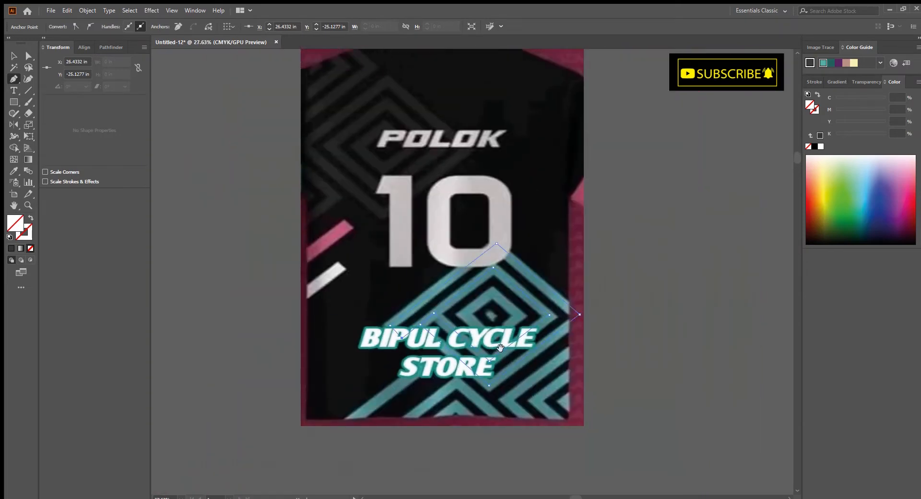
# - Sample the pink of the front photo's diamond pattern and apply it to the traced path as stroke, with no fill
pyautogui.moveTo(508, 310); pyautogui.dragTo(480, 315)
pyautogui.moveTo(327, 316); pyautogui.dragTo(365, 321)
pyautogui.moveTo(516, 428); pyautogui.dragTo(440, 366)
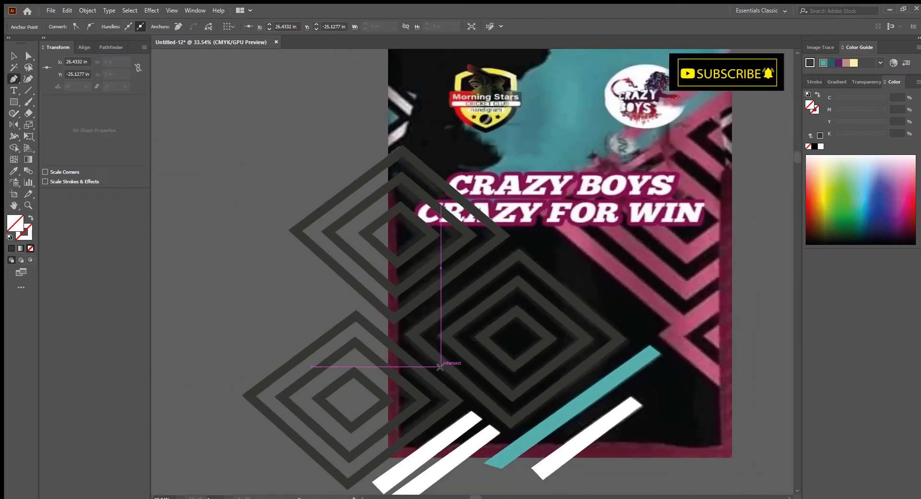
pyautogui.moveTo(511, 448); pyautogui.dragTo(197, 352)
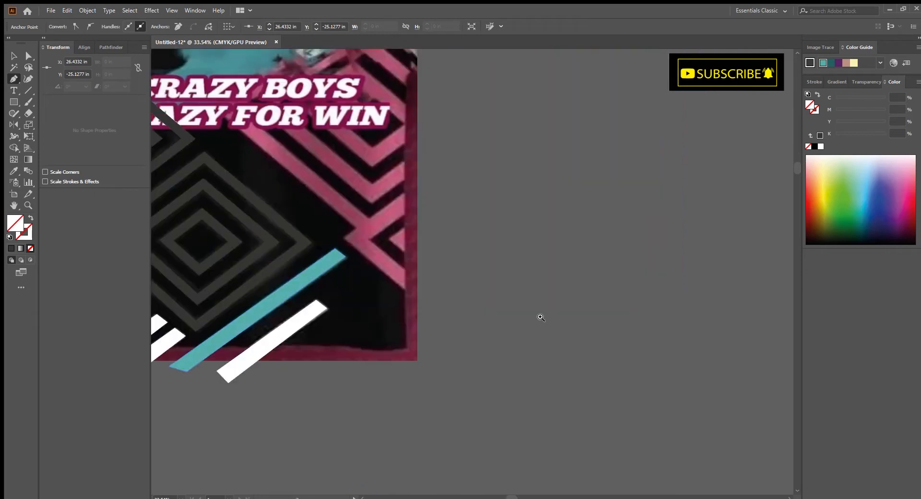
pyautogui.moveTo(541, 317); pyautogui.dragTo(508, 316)
pyautogui.moveTo(509, 315); pyautogui.dragTo(323, 411)
pyautogui.moveTo(674, 309)
pyautogui.mouseDown()
pyautogui.moveTo(722, 351)
pyautogui.moveTo(479, 299)
pyautogui.moveTo(768, 312)
pyautogui.mouseUp()
pyautogui.click(27, 230)
pyautogui.moveTo(156, 276); pyautogui.dragTo(503, 287)
pyautogui.moveTo(458, 329); pyautogui.dragTo(495, 333)
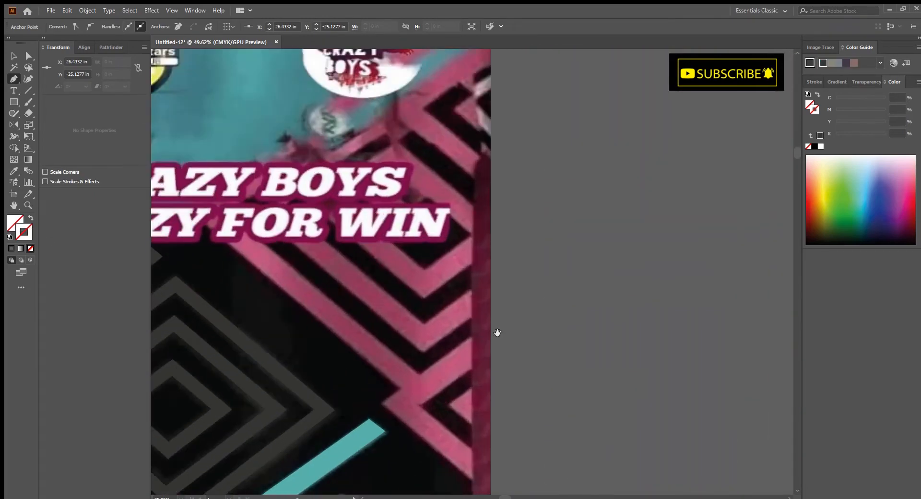
pyautogui.moveTo(463, 299); pyautogui.dragTo(474, 323)
pyautogui.press('i')
pyautogui.click(455, 297)
pyautogui.press('v')
pyautogui.moveTo(570, 310); pyautogui.dragTo(344, 249)
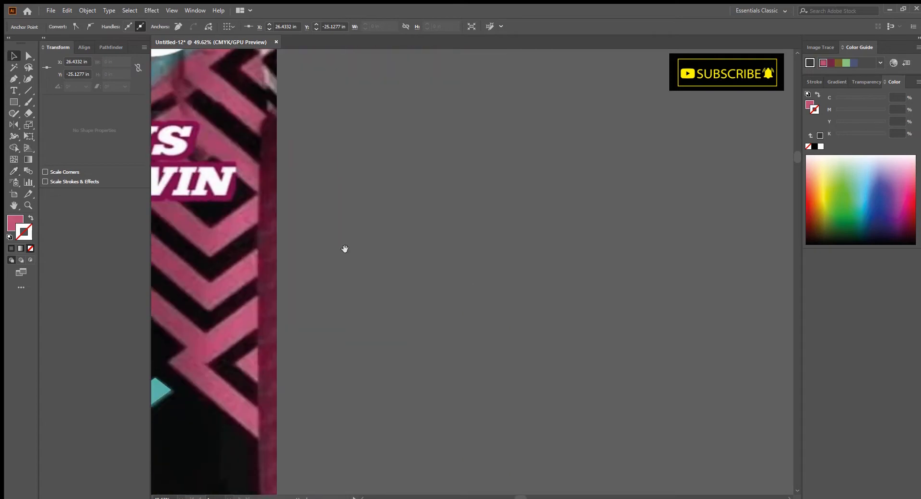
pyautogui.moveTo(434, 257); pyautogui.dragTo(381, 262)
pyautogui.moveTo(379, 266); pyautogui.dragTo(138, 279)
pyautogui.click(30, 218)
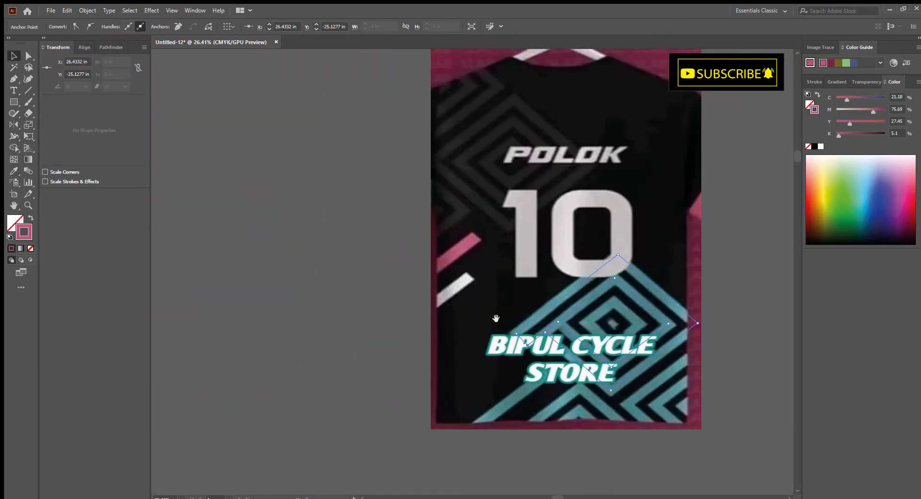
# - Set the traced diamond's stroke weight to 40 pt and compare its thickness with the teal bands
pyautogui.moveTo(621, 319); pyautogui.dragTo(477, 325)
pyautogui.moveTo(440, 303); pyautogui.dragTo(511, 298)
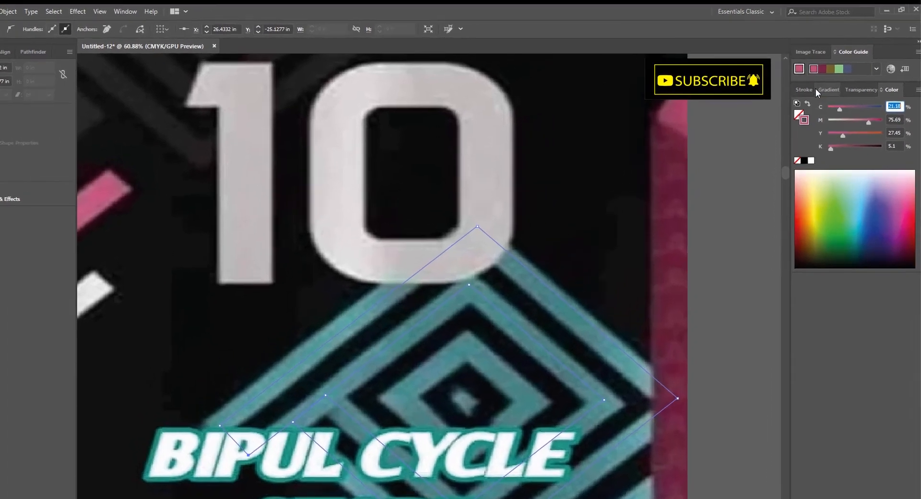
pyautogui.click(814, 81)
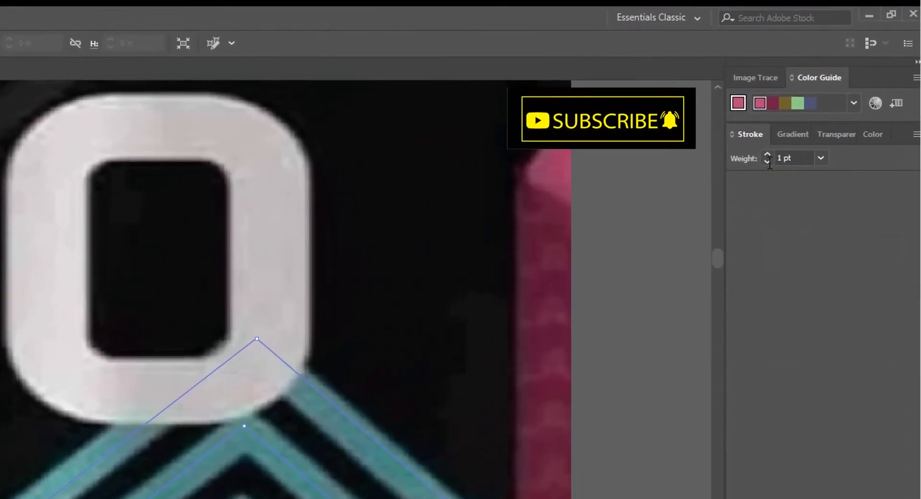
pyautogui.click(845, 97)
pyautogui.write('40')
pyautogui.press('Return')
pyautogui.moveTo(385, 335); pyautogui.dragTo(257, 431)
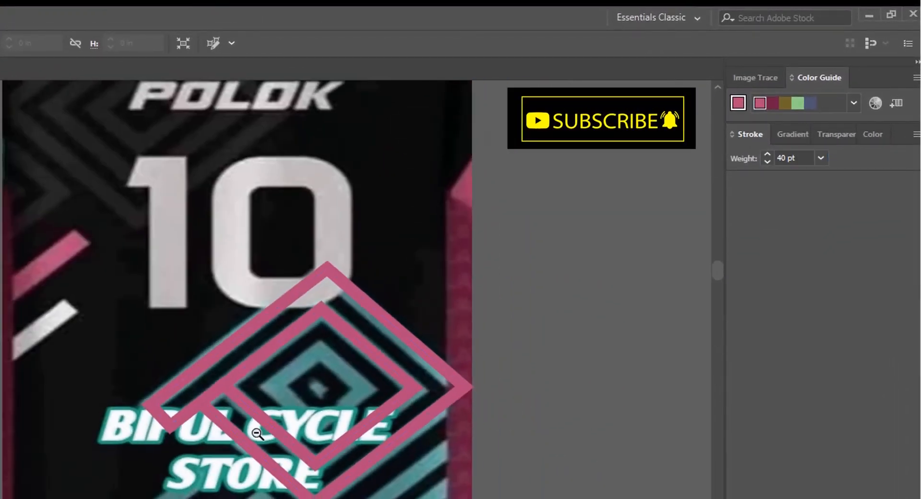
pyautogui.moveTo(331, 432)
pyautogui.mouseDown()
pyautogui.moveTo(468, 481)
pyautogui.moveTo(398, 496)
pyautogui.mouseUp()
pyautogui.moveTo(336, 281); pyautogui.dragTo(433, 345)
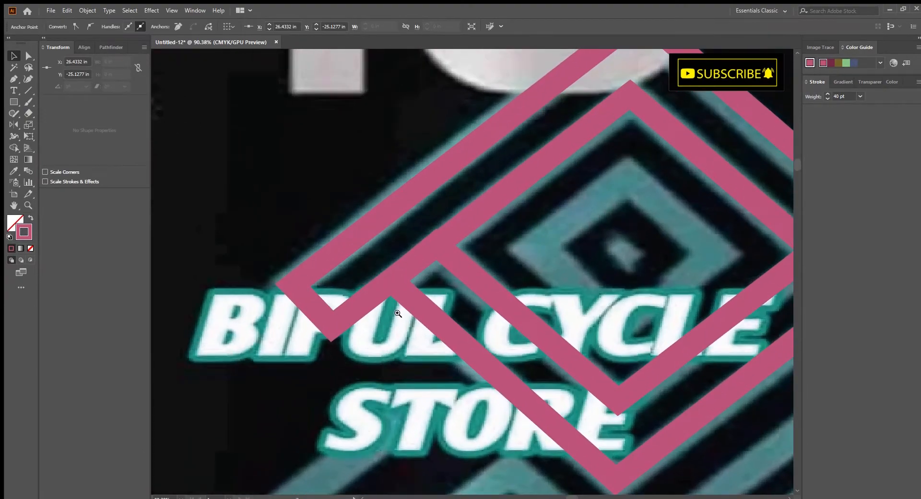
pyautogui.scroll(-2, 441, 336)
pyautogui.scroll(4, 585, 288)
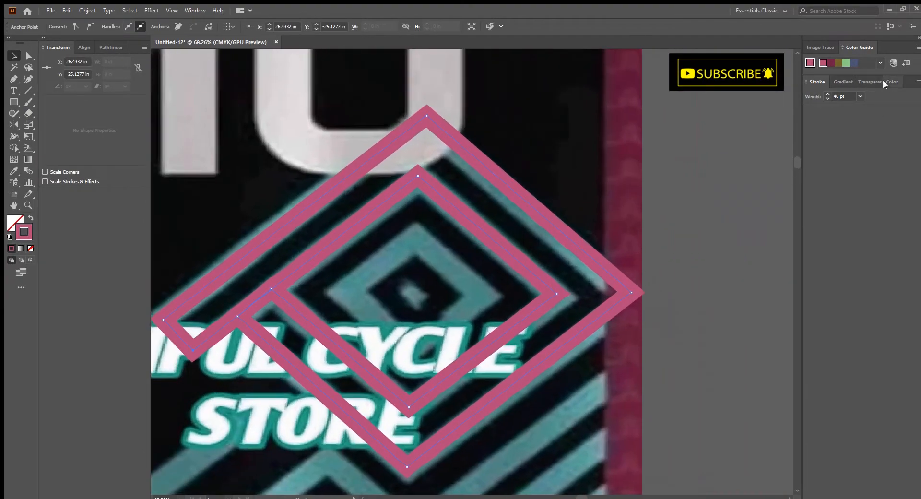
# - Adjust the diamond's pink stroke color to C 15, M 80, Y 25, K 0
pyautogui.click(889, 82)
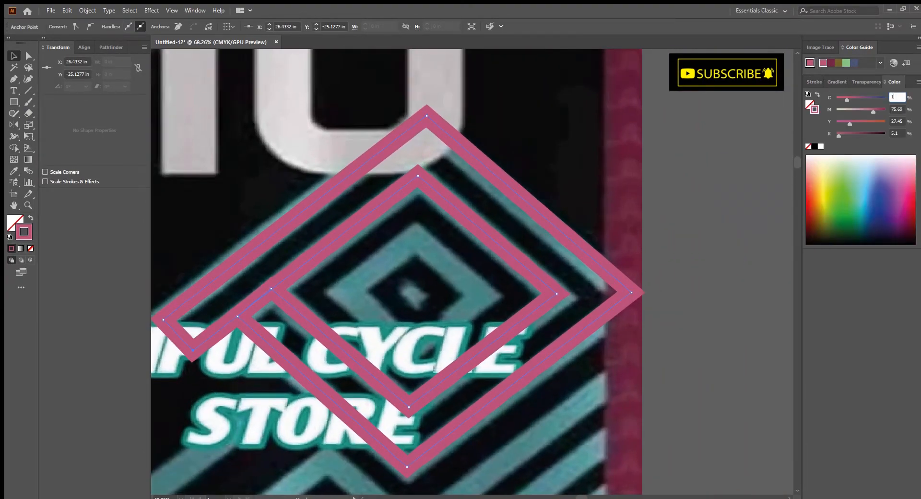
pyautogui.press('Tab')
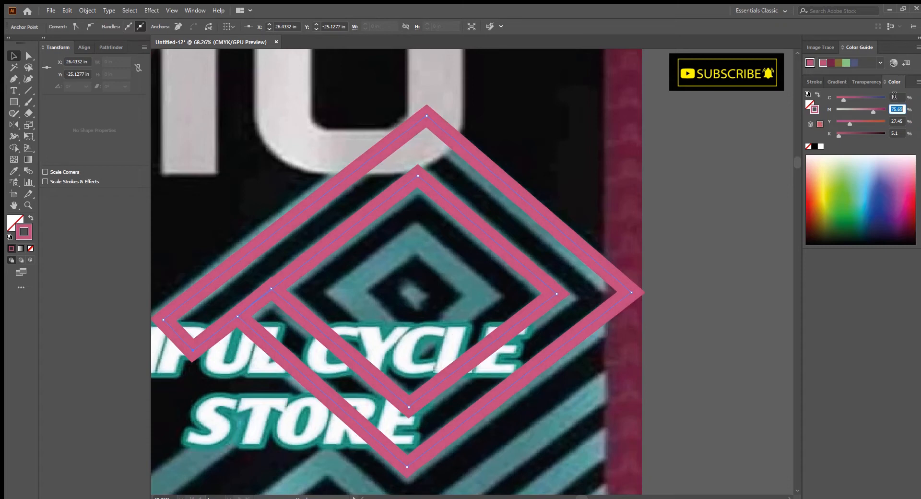
pyautogui.press('Tab')
pyautogui.scroll(-8, 435, 279)
pyautogui.moveTo(430, 268); pyautogui.dragTo(494, 273)
pyautogui.scroll(7, 448, 261)
pyautogui.scroll(3, 555, 288)
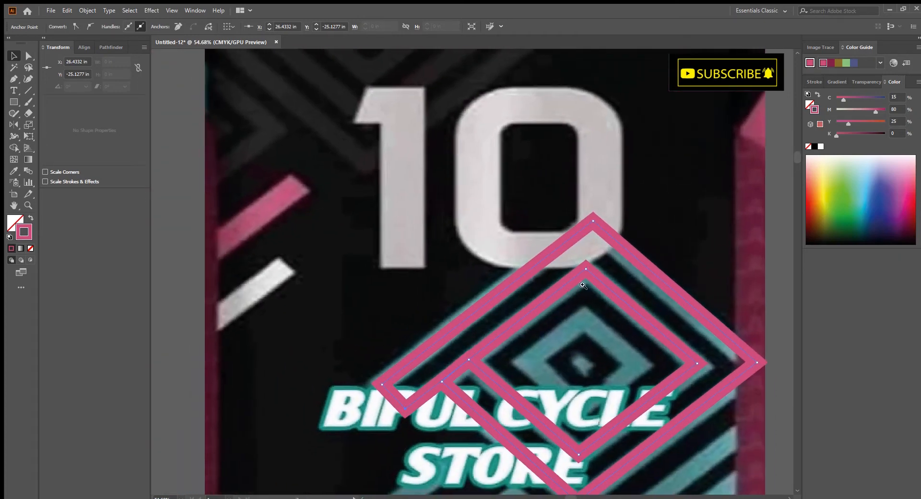
# - Set the pink stroke's magenta to 75% and check it against the photo
pyautogui.scroll(-2, 610, 283)
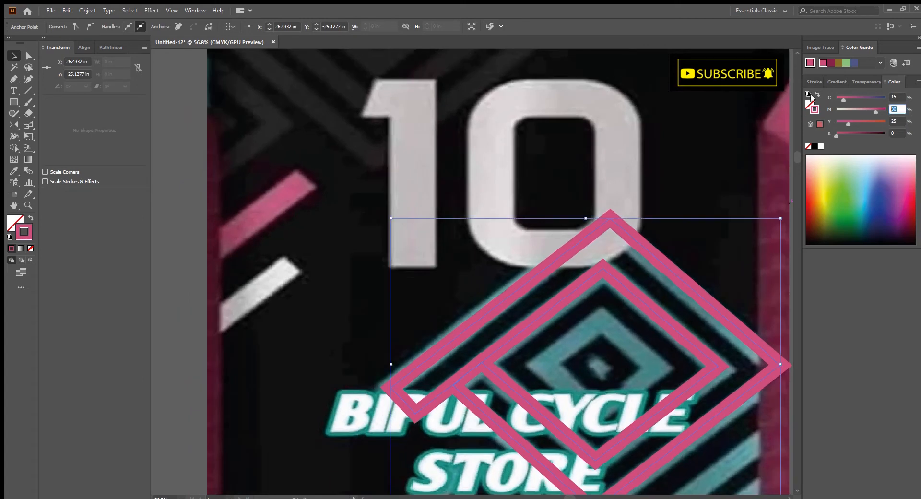
pyautogui.write('75')
pyautogui.press('Return')
pyautogui.moveTo(597, 278); pyautogui.dragTo(611, 307)
pyautogui.moveTo(633, 328); pyautogui.dragTo(577, 259)
pyautogui.moveTo(577, 342); pyautogui.dragTo(557, 332)
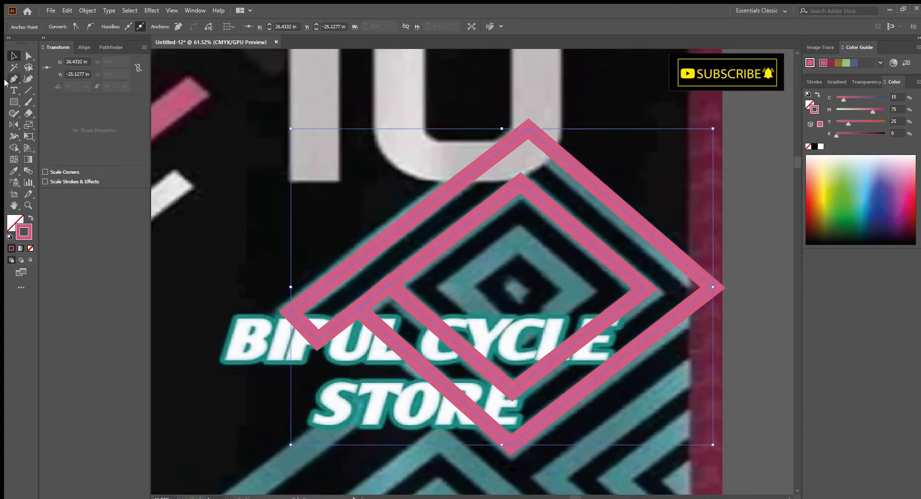
# - Trace the innermost teal diamond ring on the back photo as a closed pink-stroked path
pyautogui.click(13, 78)
pyautogui.moveTo(458, 297); pyautogui.dragTo(414, 271)
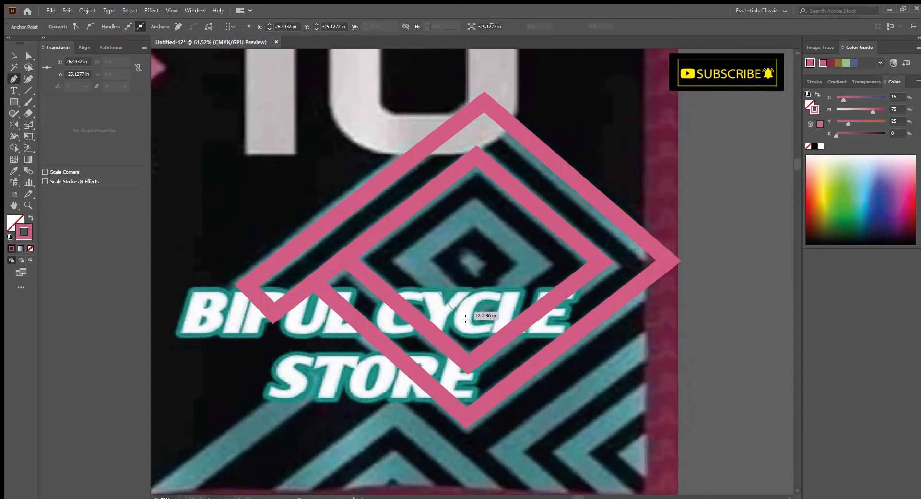
pyautogui.click(468, 314)
pyautogui.click(534, 263)
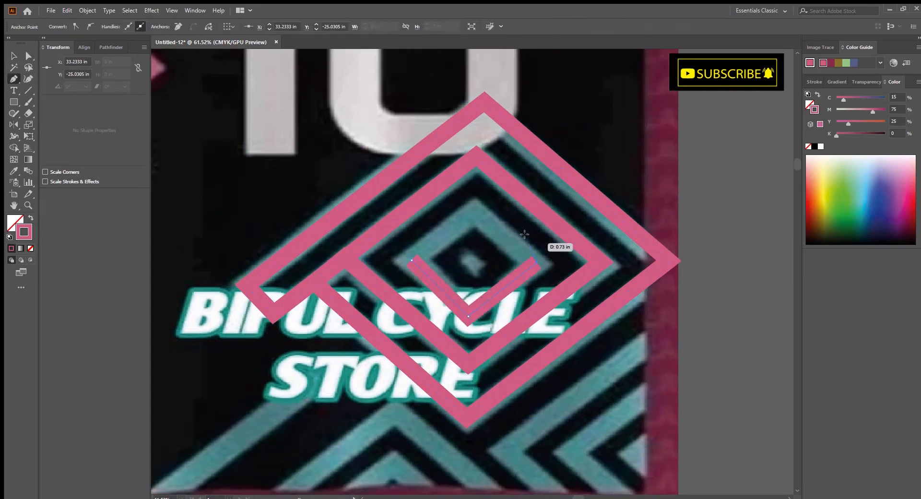
pyautogui.click(472, 212)
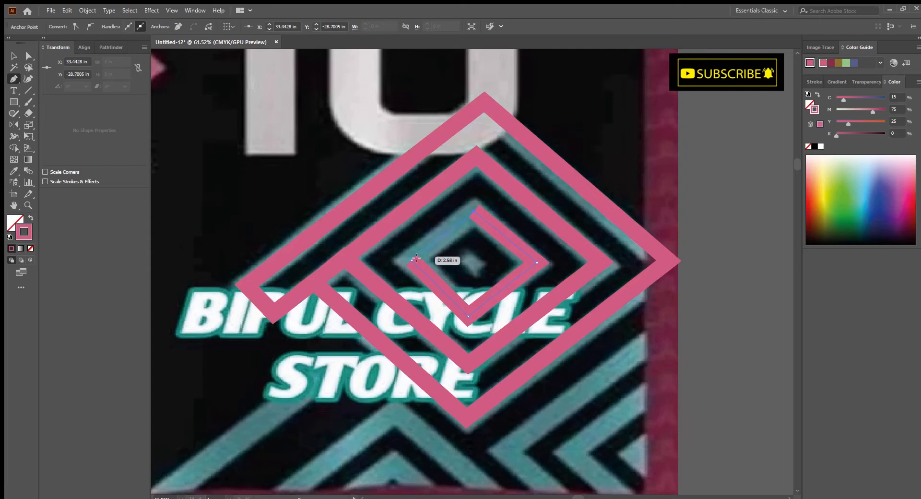
pyautogui.moveTo(526, 292); pyautogui.dragTo(498, 297)
pyautogui.keyDown('ctrl'); pyautogui.click(492, 301); pyautogui.keyUp('ctrl')
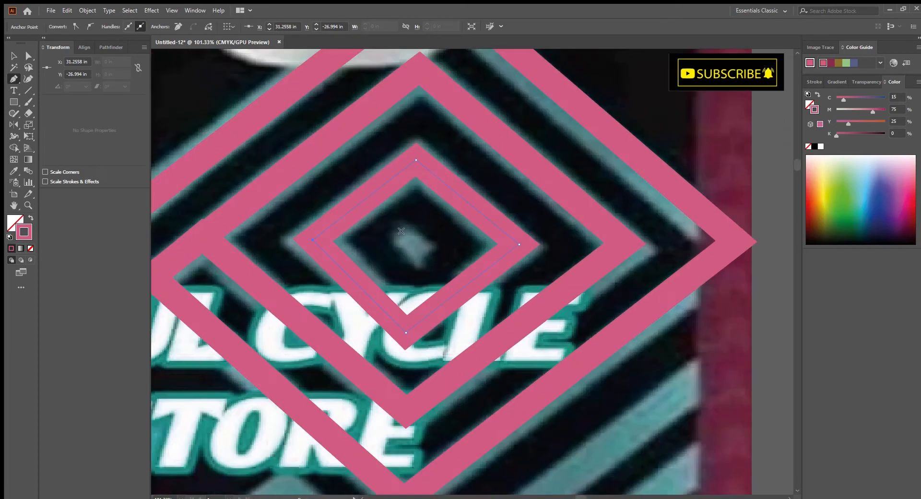
# - Draw a short diagonal pink line at the pattern's center to form the small solid diamond
pyautogui.click(401, 231)
pyautogui.click(421, 251)
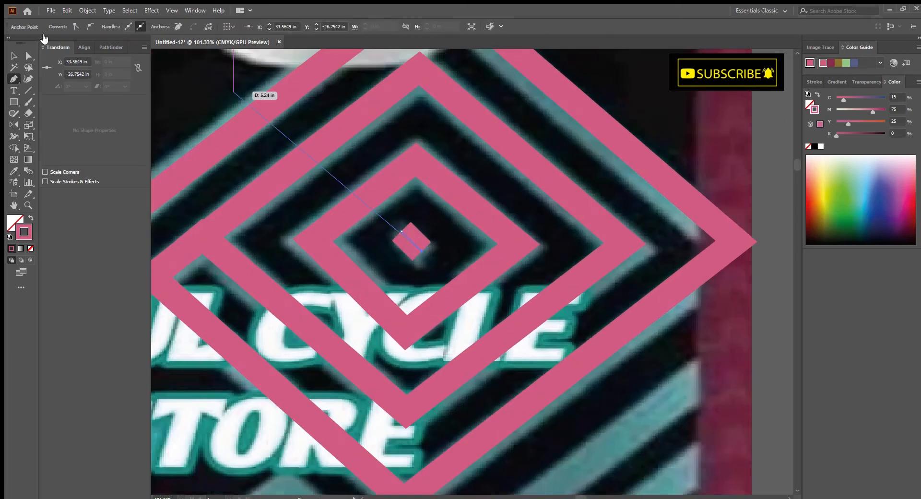
pyautogui.press('v')
pyautogui.moveTo(421, 250); pyautogui.dragTo(535, 347)
pyautogui.click(660, 357)
pyautogui.moveTo(642, 374); pyautogui.dragTo(446, 319)
pyautogui.moveTo(471, 284); pyautogui.dragTo(481, 288)
pyautogui.scroll(-2, 481, 288)
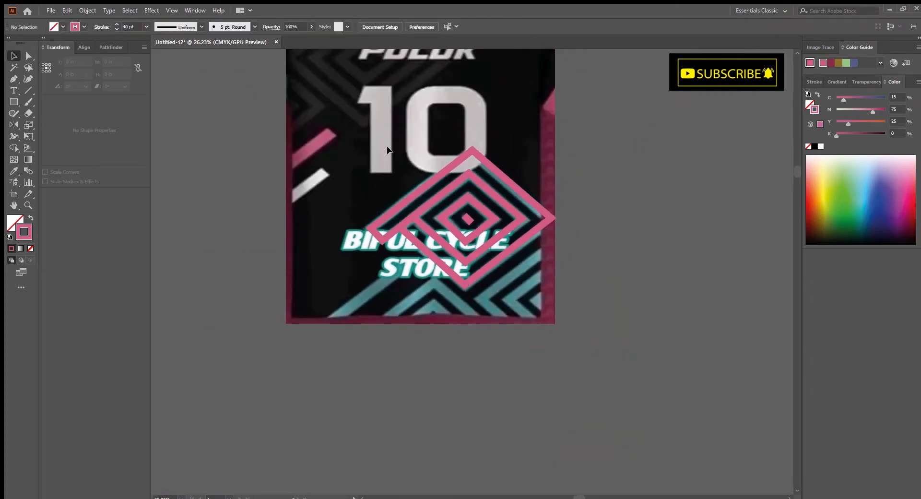
# - Convert the grouped diamond lines to filled shapes and copy them over the teal diamond at the back photo's lower edge
pyautogui.moveTo(553, 319); pyautogui.dragTo(520, 283)
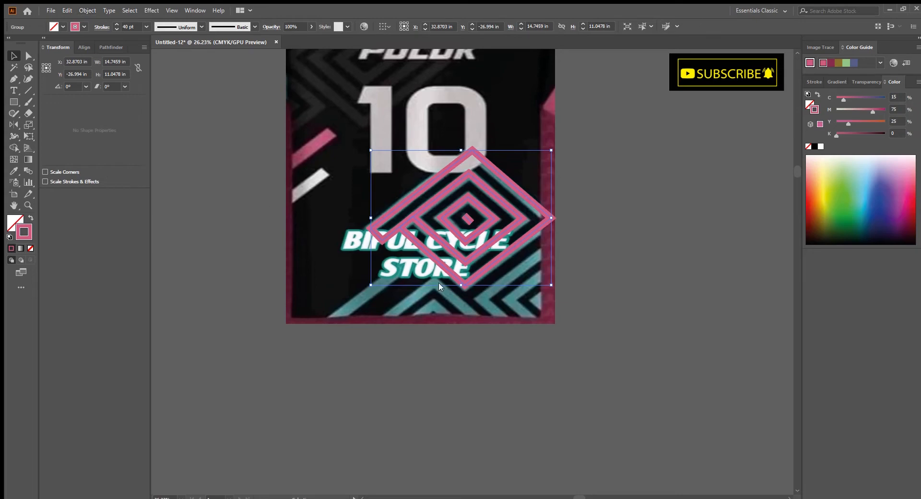
pyautogui.scroll(-2, 493, 264)
pyautogui.moveTo(494, 264)
pyautogui.mouseDown()
pyautogui.moveTo(417, 229)
pyautogui.moveTo(423, 301)
pyautogui.moveTo(389, 338)
pyautogui.mouseUp()
pyautogui.scroll(3, 435, 313)
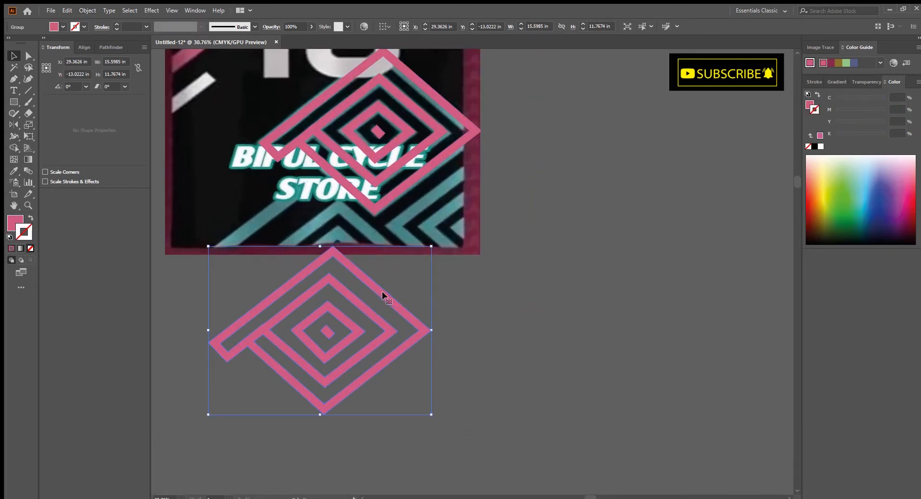
pyautogui.moveTo(382, 292); pyautogui.dragTo(364, 222)
# - Copy the diamond over the teal pattern at the back photo's lower right corner and rotate it about 180°
pyautogui.moveTo(383, 262); pyautogui.dragTo(468, 243)
pyautogui.scroll(-1, 469, 242)
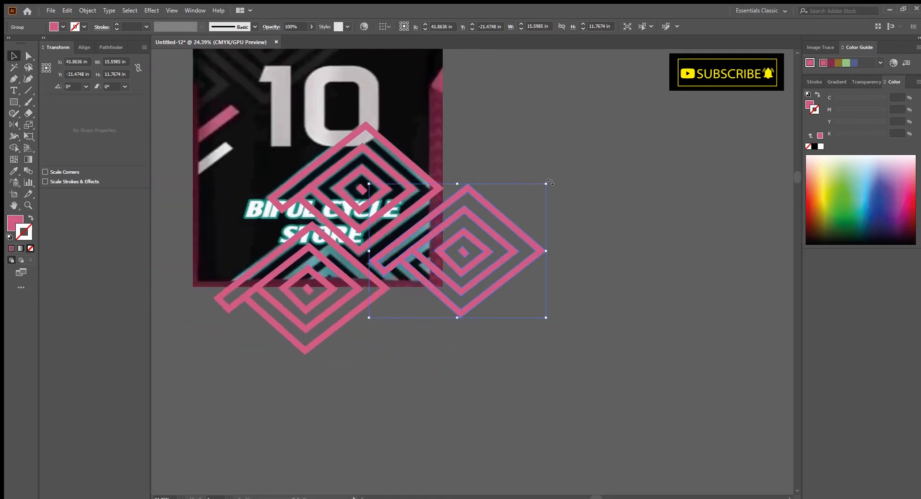
pyautogui.moveTo(549, 183); pyautogui.dragTo(400, 316)
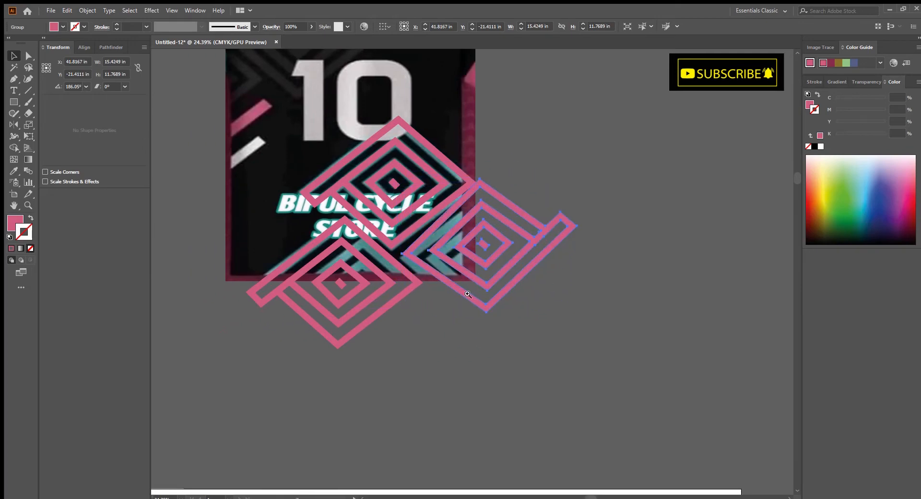
pyautogui.scroll(1, 467, 294)
pyautogui.moveTo(615, 309); pyautogui.dragTo(597, 325)
pyautogui.moveTo(478, 278); pyautogui.dragTo(474, 296)
pyautogui.scroll(1, 502, 303)
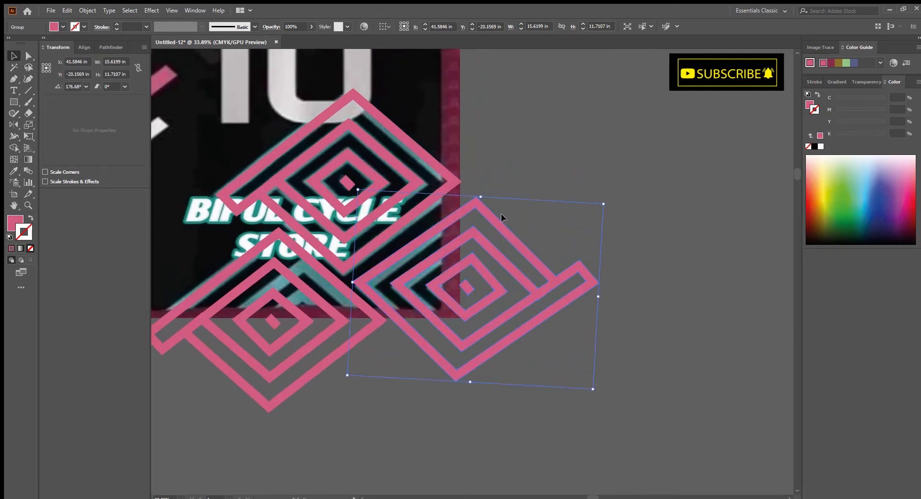
pyautogui.moveTo(607, 200); pyautogui.dragTo(602, 193)
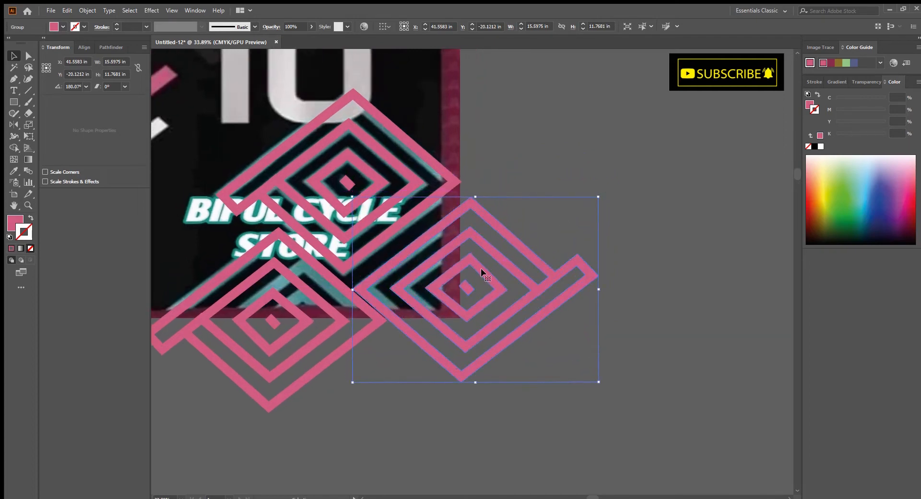
pyautogui.moveTo(469, 284); pyautogui.dragTo(460, 276)
pyautogui.click(391, 390)
# - Group the three pink diamonds on the back photo
pyautogui.moveTo(451, 361); pyautogui.dragTo(379, 355)
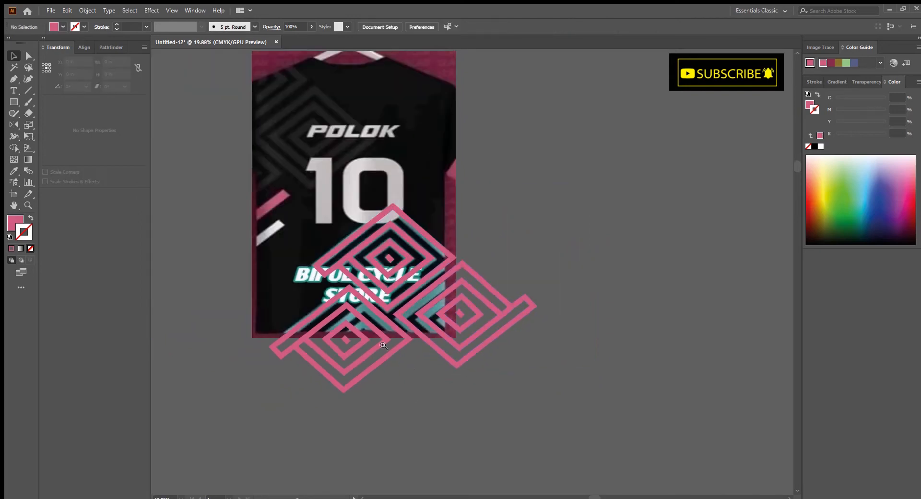
pyautogui.moveTo(370, 321); pyautogui.dragTo(440, 320)
pyautogui.hotkey('ctrl', 'a')
pyautogui.hotkey('ctrl', 'g')
# - Try to place the grouped diamonds over the front photo's pink pattern by turning them upright
pyautogui.scroll(-3, 460, 300)
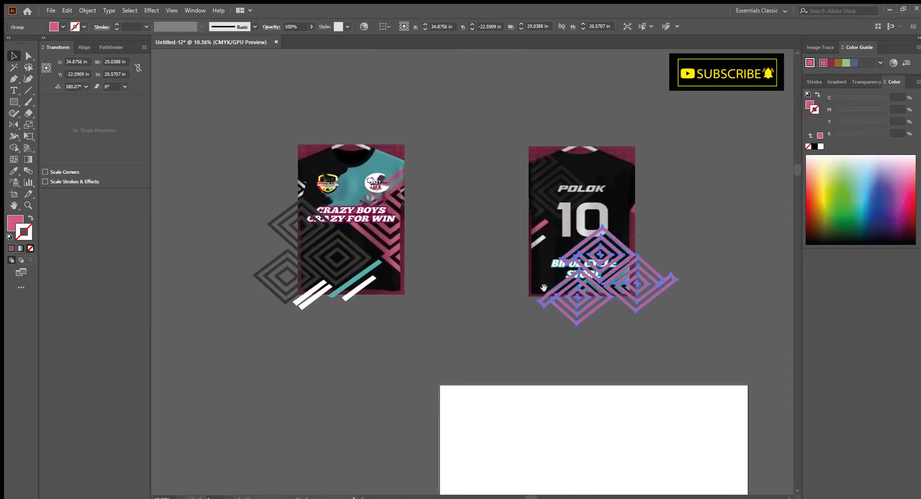
pyautogui.moveTo(535, 290); pyautogui.dragTo(382, 268)
pyautogui.scroll(2, 389, 276)
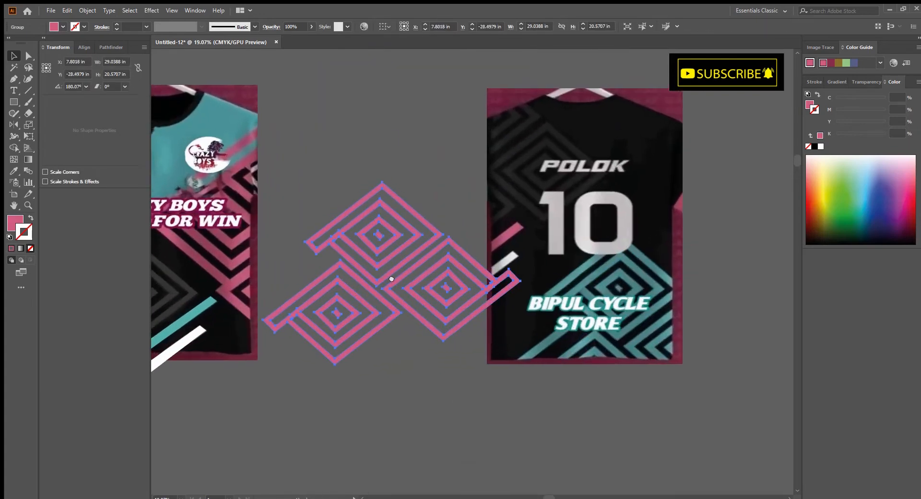
pyautogui.moveTo(499, 215); pyautogui.dragTo(332, 179)
pyautogui.moveTo(376, 264); pyautogui.dragTo(288, 250)
pyautogui.scroll(2, 447, 141)
pyautogui.moveTo(478, 138)
pyautogui.mouseDown()
pyautogui.moveTo(494, 135)
pyautogui.moveTo(462, 134)
pyautogui.moveTo(471, 135)
pyautogui.mouseUp()
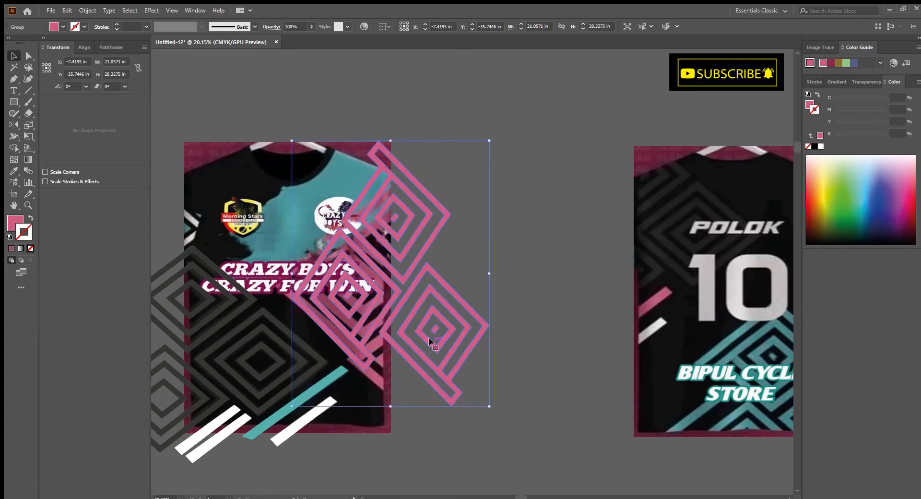
pyautogui.moveTo(427, 337); pyautogui.dragTo(418, 331)
pyautogui.scroll(1, 463, 302)
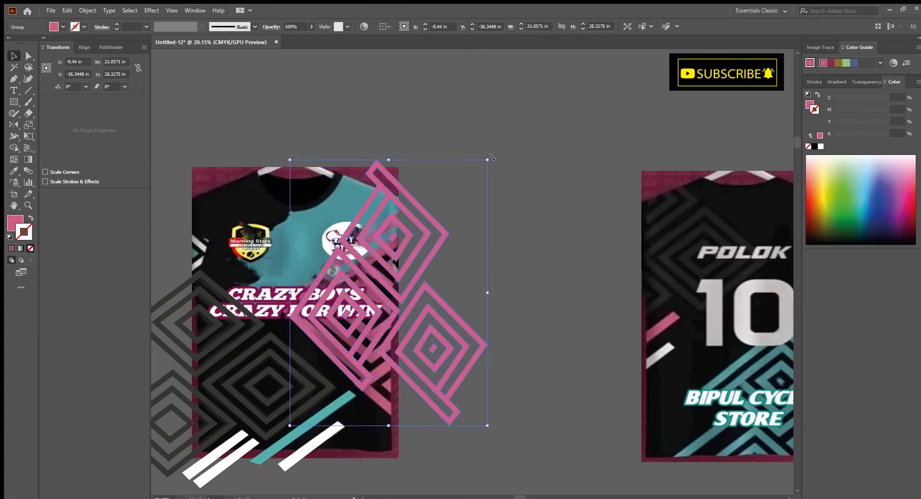
pyautogui.moveTo(491, 157); pyautogui.dragTo(494, 160)
pyautogui.scroll(-2, 477, 226)
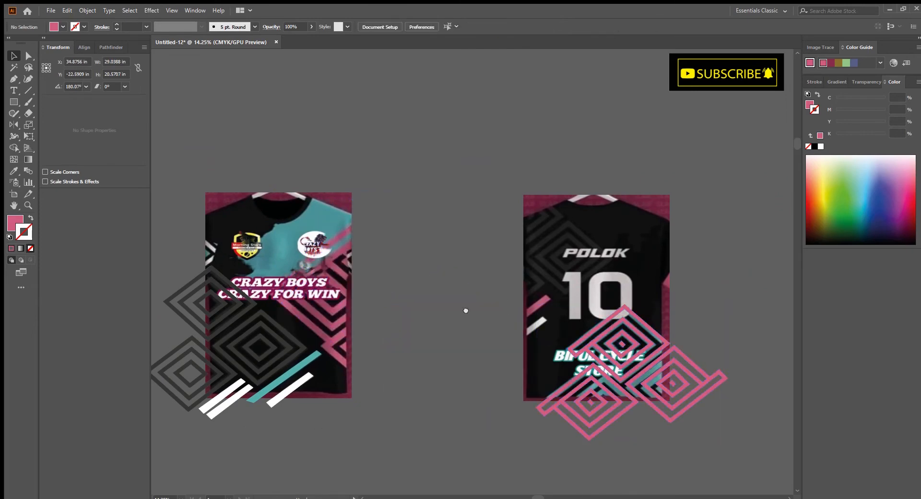
# - Ungroup the three pink diamonds on the back photo after checking the front photo's pattern
pyautogui.scroll(2, 465, 311)
pyautogui.scroll(-2, 624, 336)
pyautogui.scroll(3, 535, 335)
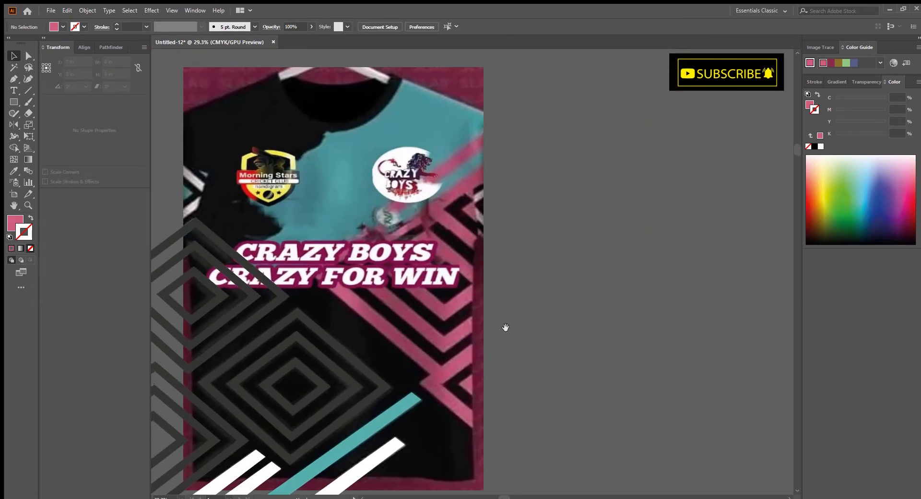
pyautogui.scroll(-2, 506, 327)
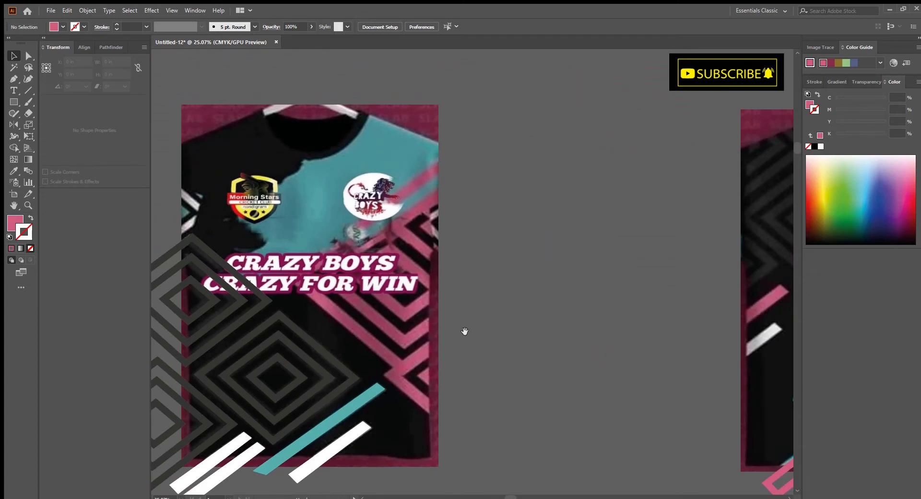
pyautogui.scroll(-2, 467, 334)
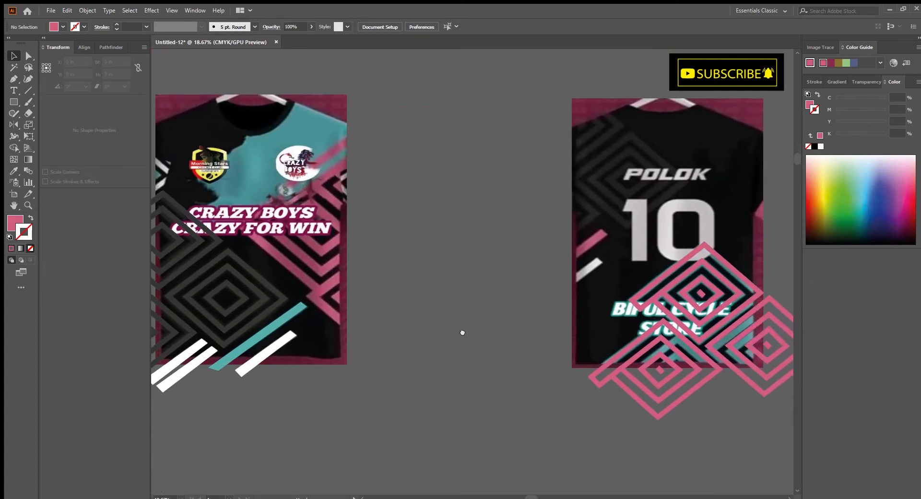
pyautogui.moveTo(463, 332); pyautogui.dragTo(497, 393)
pyautogui.click(608, 382)
pyautogui.hotkey('ctrl', 'shift', 'g')
pyautogui.click(390, 342)
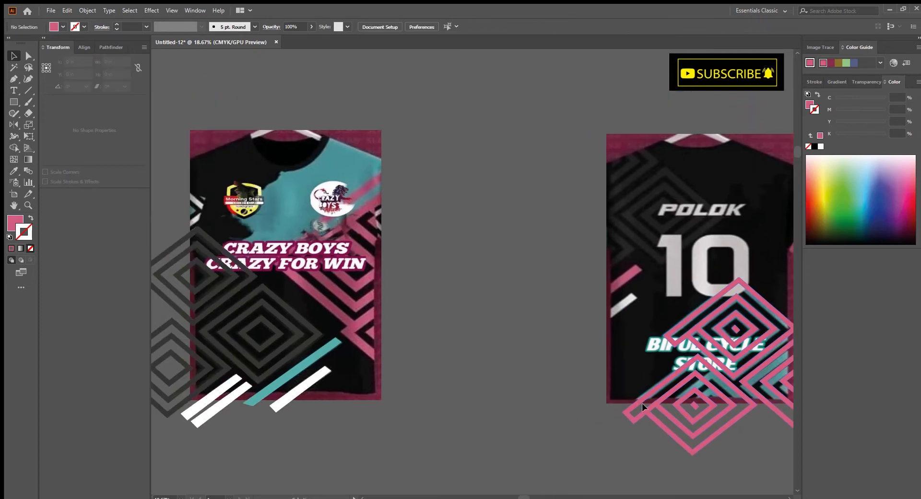
# - Copy one pink diamond onto the front photo's pink pattern and mirror it horizontally
pyautogui.moveTo(642, 407); pyautogui.dragTo(319, 299)
pyautogui.scroll(2, 484, 308)
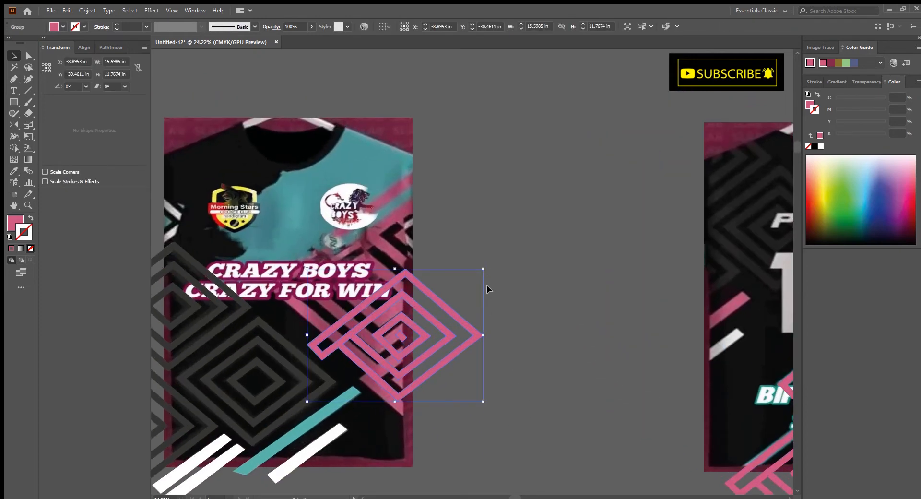
pyautogui.moveTo(487, 290); pyautogui.dragTo(490, 291)
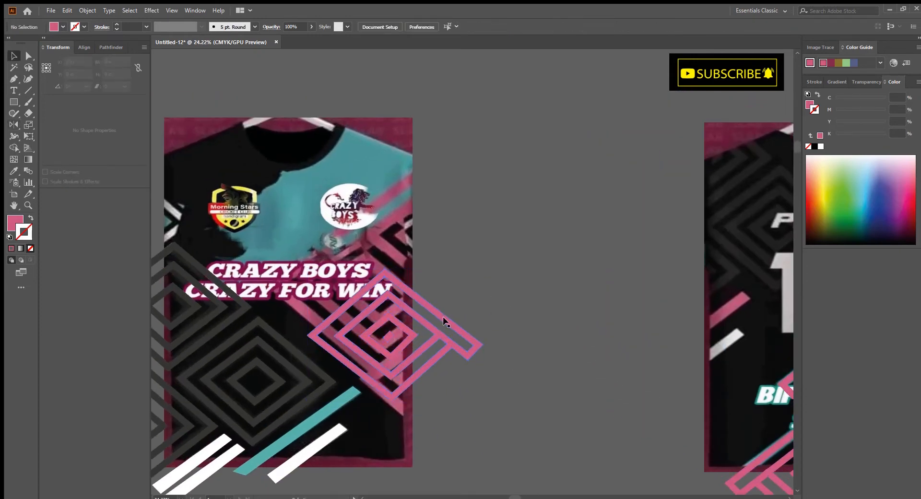
pyautogui.moveTo(442, 317)
pyautogui.mouseDown()
pyautogui.moveTo(545, 266)
pyautogui.moveTo(465, 266)
pyautogui.moveTo(419, 282)
pyautogui.moveTo(459, 310)
pyautogui.mouseUp()
pyautogui.moveTo(469, 378); pyautogui.dragTo(466, 383)
# - Add two copies of the mirrored diamond above and below it along the front photo's right edge
pyautogui.moveTo(401, 340); pyautogui.dragTo(448, 208)
pyautogui.moveTo(342, 226); pyautogui.dragTo(429, 292)
pyautogui.moveTo(430, 292); pyautogui.dragTo(463, 307)
pyautogui.moveTo(508, 318)
pyautogui.mouseDown()
pyautogui.moveTo(548, 315)
pyautogui.moveTo(523, 319)
pyautogui.mouseUp()
pyautogui.click(625, 430)
pyautogui.moveTo(623, 407); pyautogui.dragTo(498, 382)
pyautogui.moveTo(415, 286); pyautogui.dragTo(447, 300)
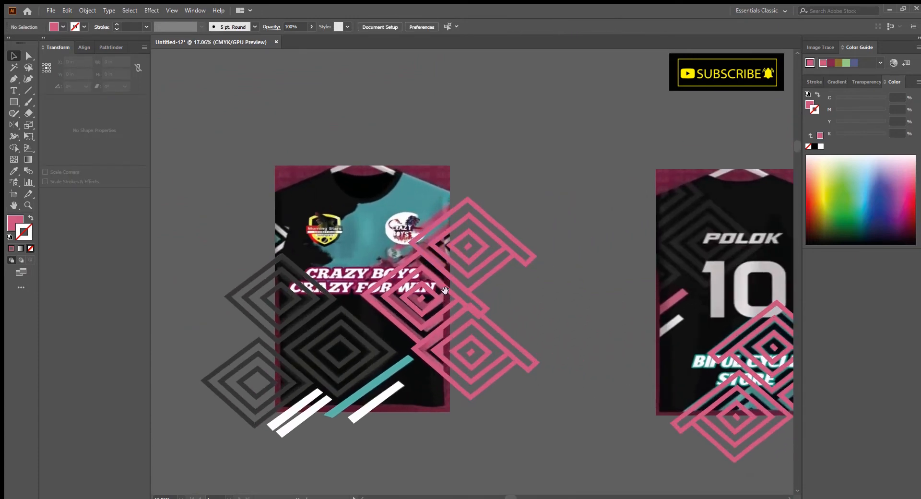
# - Remove the traced diamond patterns and diagonal stripes from over the front photo
pyautogui.moveTo(368, 308); pyautogui.dragTo(479, 331)
pyautogui.moveTo(482, 334); pyautogui.dragTo(331, 258)
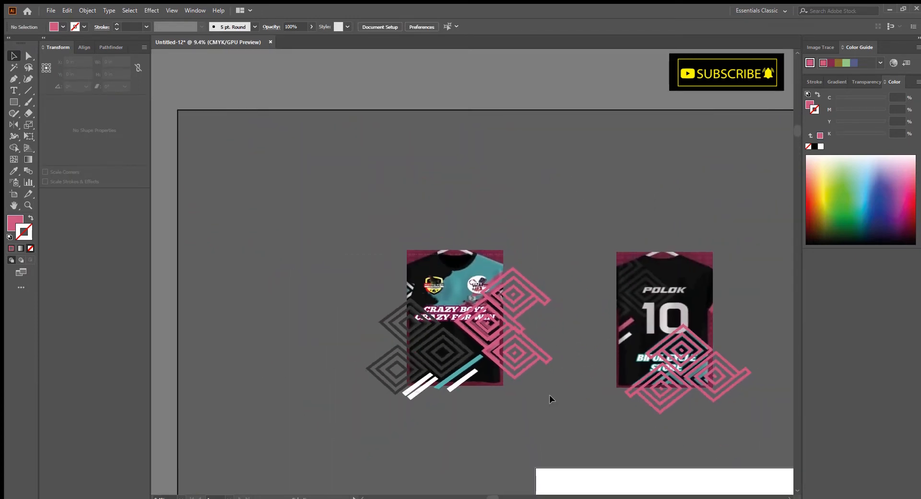
pyautogui.moveTo(548, 395); pyautogui.dragTo(554, 410)
pyautogui.press('Delete')
# - Start tracing the black-to-teal boundary with the Pen tool, from above the front collar down to the Morning Stars badge
pyautogui.moveTo(496, 329); pyautogui.dragTo(570, 378)
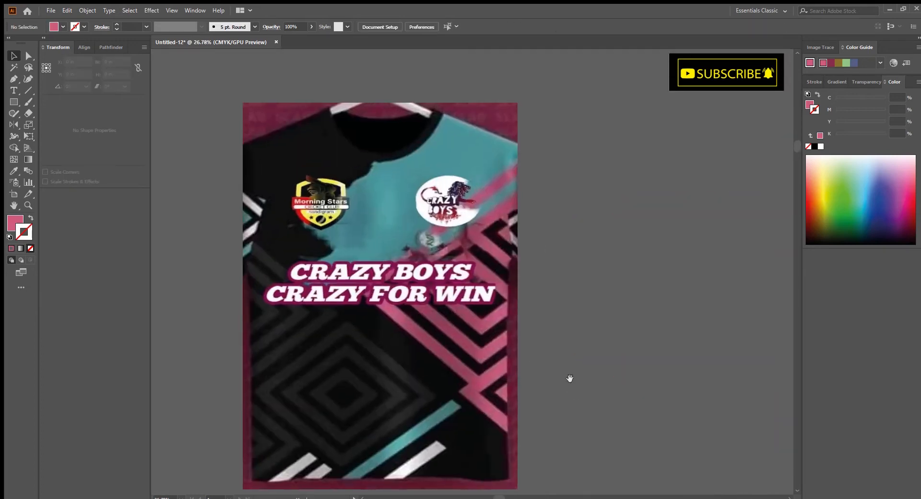
pyautogui.moveTo(438, 145); pyautogui.dragTo(510, 235)
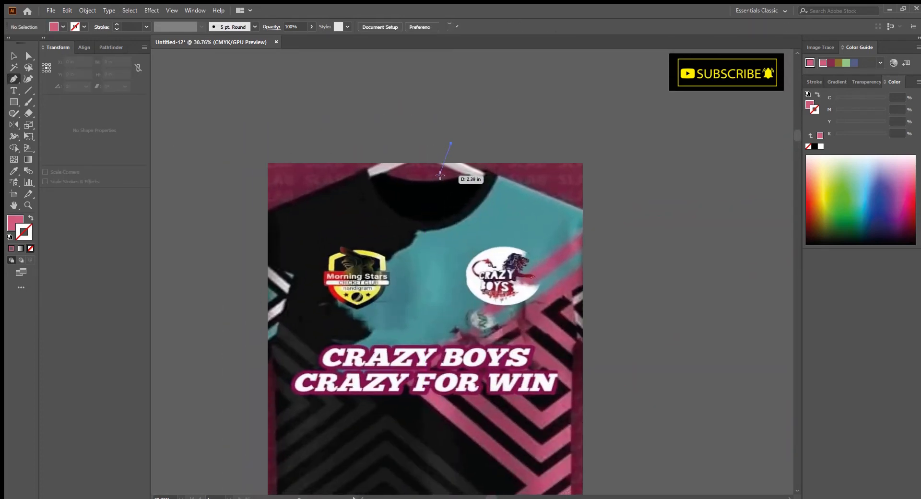
pyautogui.moveTo(429, 191); pyautogui.dragTo(428, 196)
pyautogui.moveTo(415, 242); pyautogui.dragTo(416, 241)
pyautogui.scroll(5, 419, 242)
pyautogui.moveTo(420, 243); pyautogui.dragTo(426, 284)
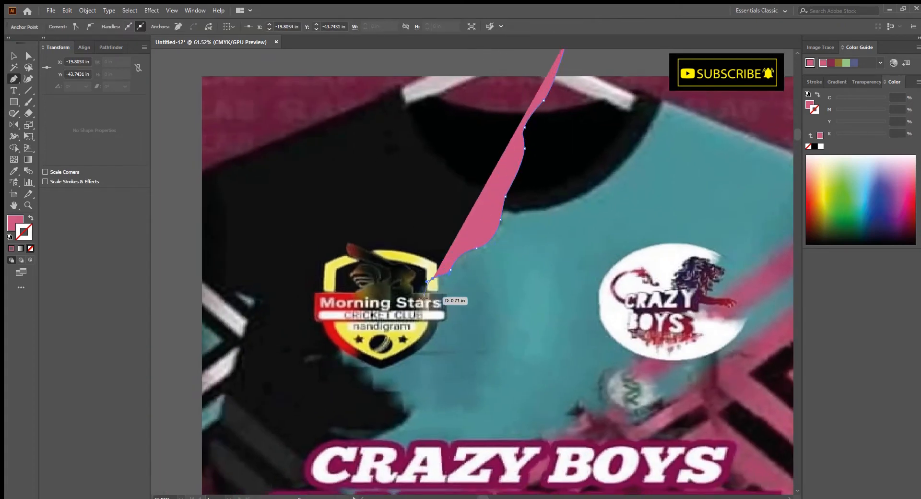
# - Continue the traced outline along the ragged black edge across and beneath the Morning Stars badge
pyautogui.moveTo(404, 318); pyautogui.dragTo(366, 334)
pyautogui.moveTo(355, 338); pyautogui.dragTo(339, 349)
pyautogui.moveTo(340, 356); pyautogui.dragTo(353, 369)
pyautogui.moveTo(361, 373); pyautogui.dragTo(369, 382)
pyautogui.moveTo(370, 382); pyautogui.dragTo(374, 326)
pyautogui.scroll(2, 373, 326)
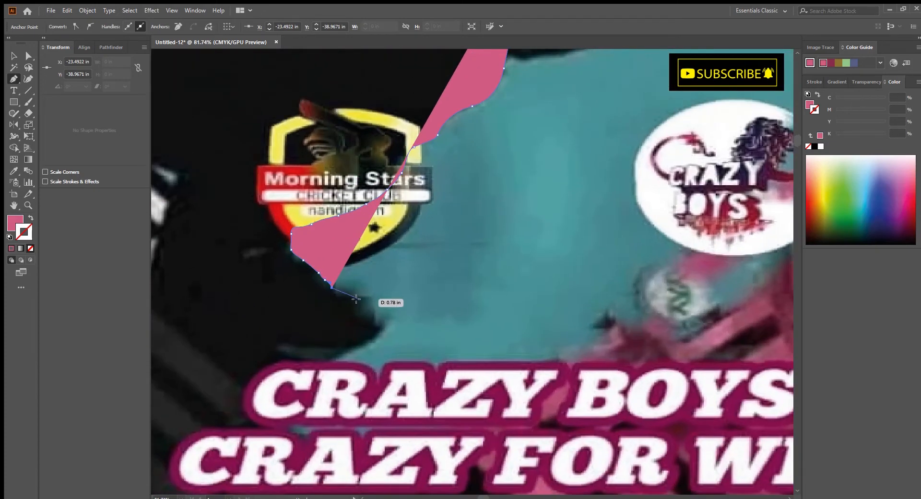
pyautogui.moveTo(354, 288); pyautogui.dragTo(365, 293)
pyautogui.click(367, 296)
pyautogui.click(355, 309)
pyautogui.click(380, 317)
pyautogui.moveTo(389, 322); pyautogui.dragTo(389, 328)
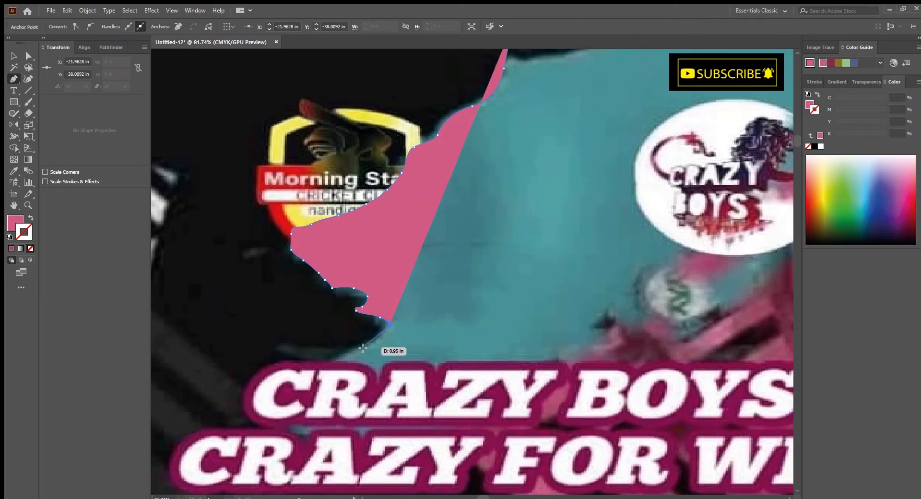
pyautogui.moveTo(371, 354); pyautogui.dragTo(440, 314)
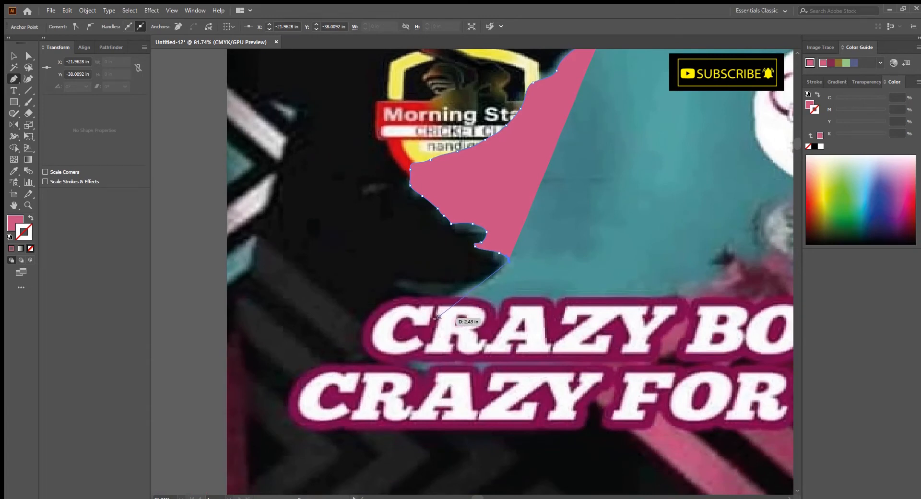
# - Extend the teal area's traced outline from beneath the Morning Stars badge down to the upper slogan line
pyautogui.click(434, 308)
pyautogui.moveTo(428, 335); pyautogui.dragTo(421, 316)
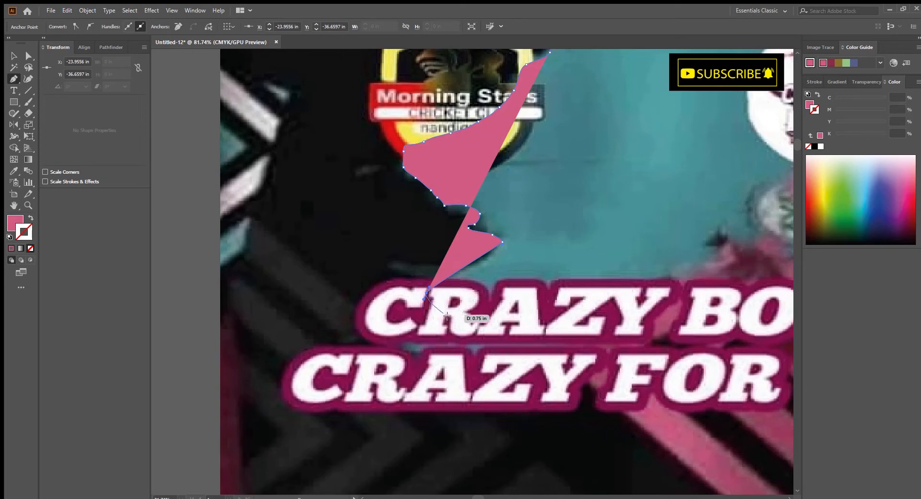
pyautogui.scroll(-3, 389, 319)
pyautogui.click(14, 57)
pyautogui.click(444, 417)
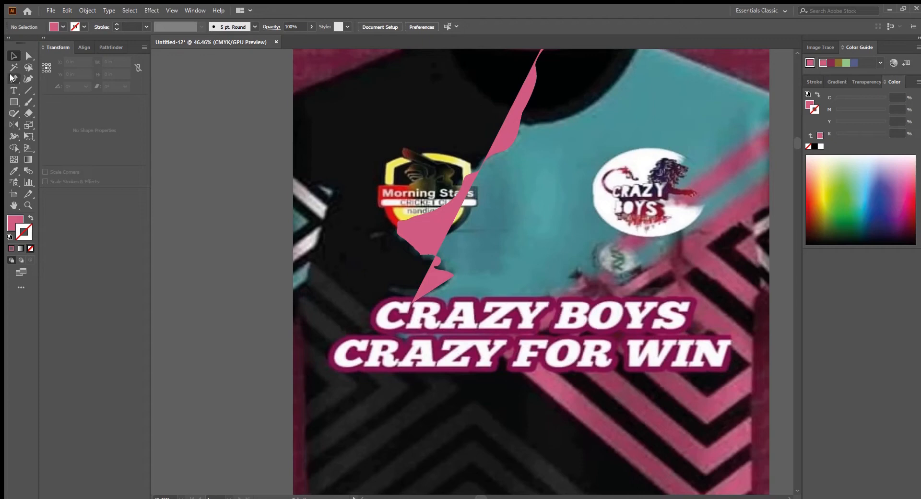
pyautogui.click(408, 306)
pyautogui.scroll(2, 408, 305)
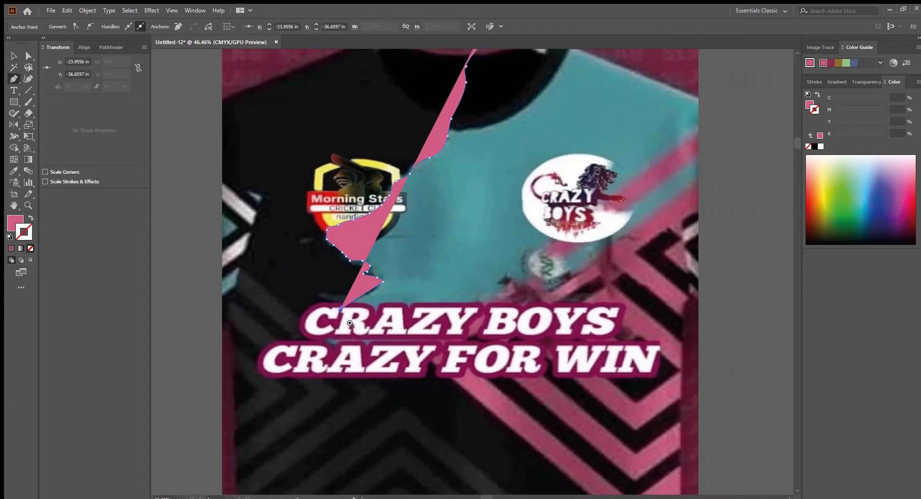
# - Trace the bottom of the teal area across the slogan, between the CRAZY BOYS and CRAZY FOR WIN lines
pyautogui.moveTo(317, 337); pyautogui.dragTo(337, 351)
pyautogui.moveTo(354, 350); pyautogui.dragTo(433, 358)
pyautogui.click(364, 346)
pyautogui.click(380, 346)
pyautogui.click(389, 348)
pyautogui.click(397, 349)
pyautogui.click(444, 355)
pyautogui.click(472, 336)
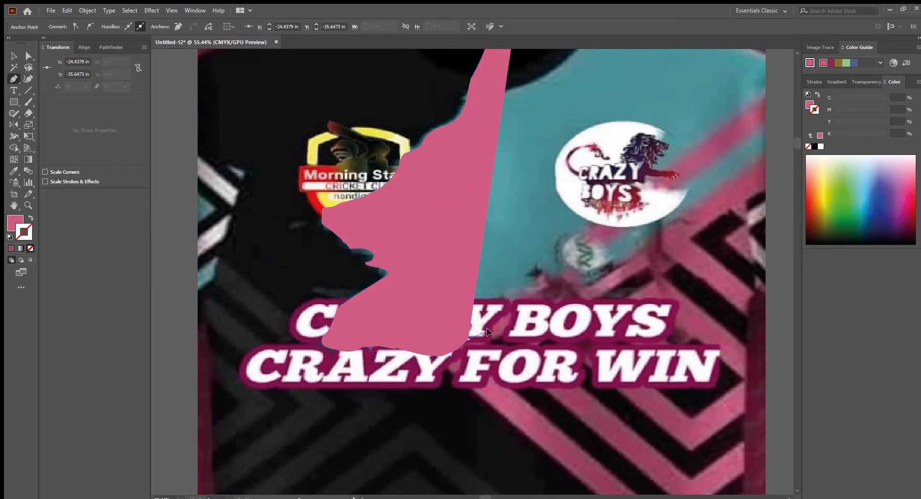
# - Continue the outline along the ragged teal-to-pink edge from the word BOYS up to beneath the Crazy Boys badge
pyautogui.click(506, 325)
pyautogui.click(519, 311)
pyautogui.click(544, 298)
pyautogui.click(558, 284)
pyautogui.click(582, 285)
pyautogui.click(616, 269)
pyautogui.click(641, 256)
pyautogui.click(647, 250)
pyautogui.click(657, 237)
pyautogui.click(663, 230)
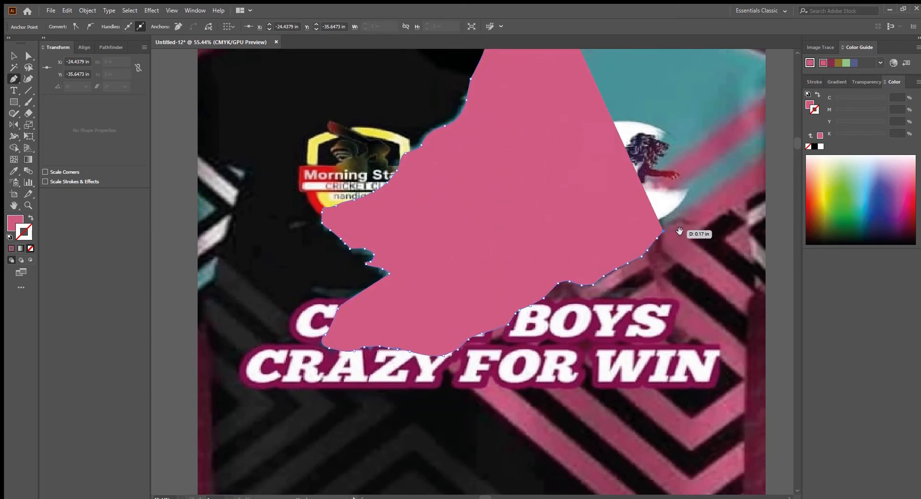
# - Extend the outline along the lower teal edge from the Crazy Boys badge to just beyond the front photo's right edge
pyautogui.moveTo(737, 221); pyautogui.dragTo(477, 330)
pyautogui.click(462, 310)
pyautogui.click(471, 302)
pyautogui.click(481, 293)
pyautogui.click(487, 286)
pyautogui.click(495, 279)
pyautogui.click(504, 273)
pyautogui.moveTo(516, 265); pyautogui.dragTo(521, 260)
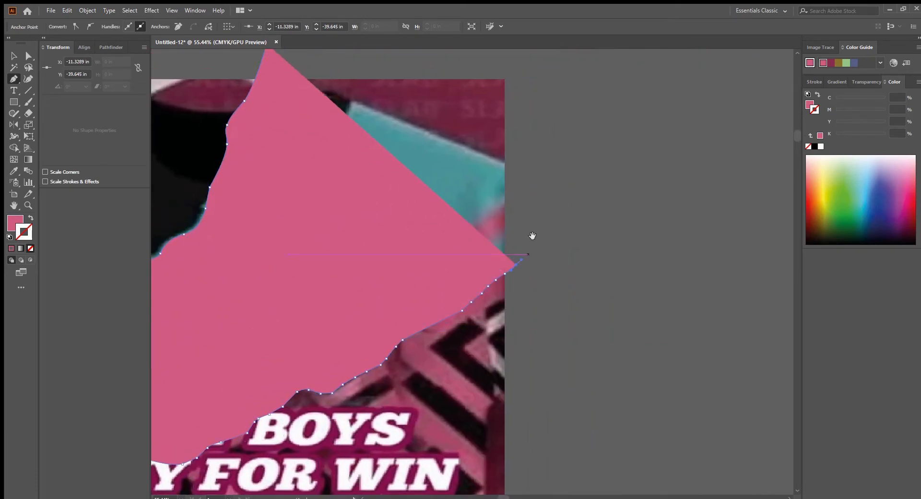
# - Close the traced splash outline around the upper right corner, just outside the front photo, and finish drawing
pyautogui.moveTo(533, 191); pyautogui.dragTo(516, 312)
pyautogui.click(501, 197)
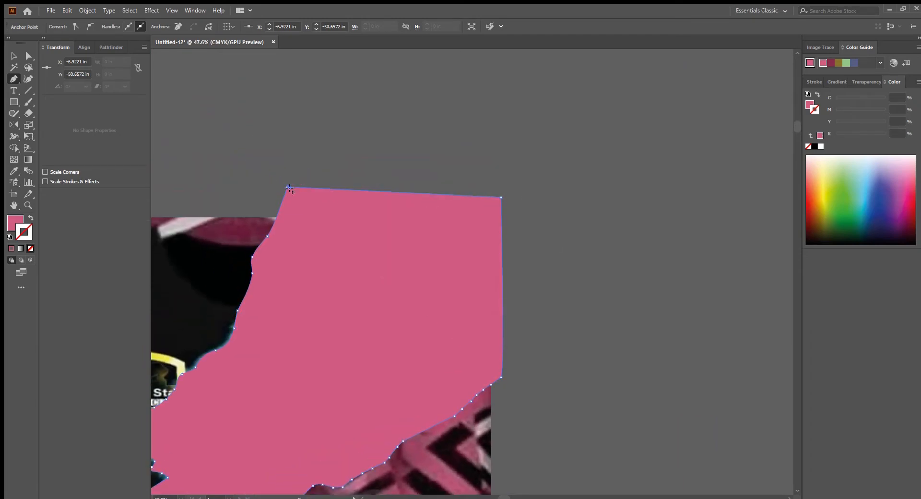
pyautogui.moveTo(342, 225); pyautogui.dragTo(307, 230)
pyautogui.moveTo(374, 351); pyautogui.dragTo(537, 223)
pyautogui.press('v')
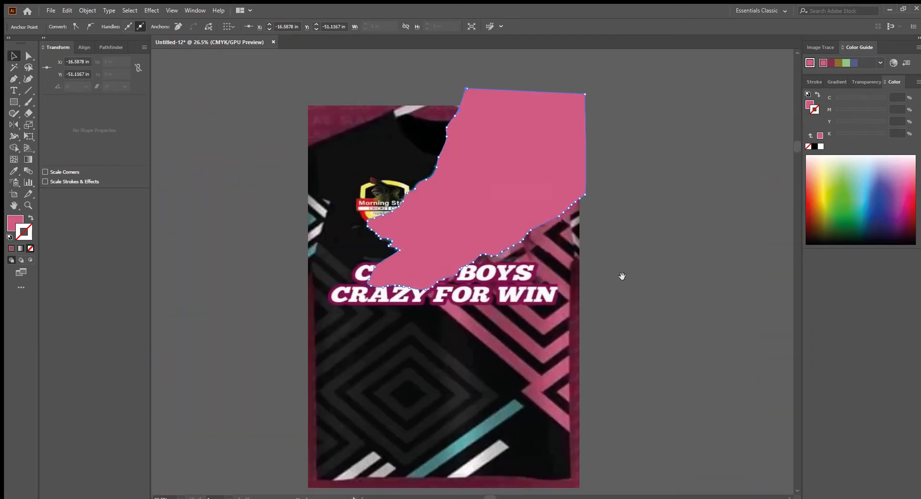
# - Show the hidden diamonds and stripes, and recolor the pink splash shape with the teal sampled from the diagonal stripe
pyautogui.moveTo(621, 275); pyautogui.dragTo(599, 278)
pyautogui.click(672, 311)
pyautogui.hotkey('ctrl', 'alt', '3')
pyautogui.click(647, 159)
pyautogui.moveTo(532, 233); pyautogui.dragTo(468, 170)
pyautogui.click(480, 287)
pyautogui.click(454, 327)
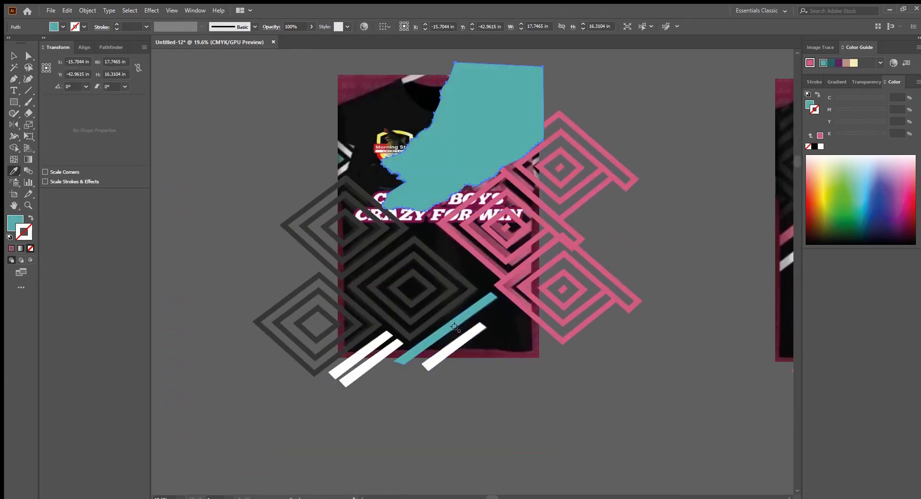
# - Bring the diamond patterns in front of the teal splash and nudge the upper pink diamond onto the photo's pattern
pyautogui.press('v')
pyautogui.click(509, 413)
pyautogui.scroll(4, 397, 187)
pyautogui.click(396, 243)
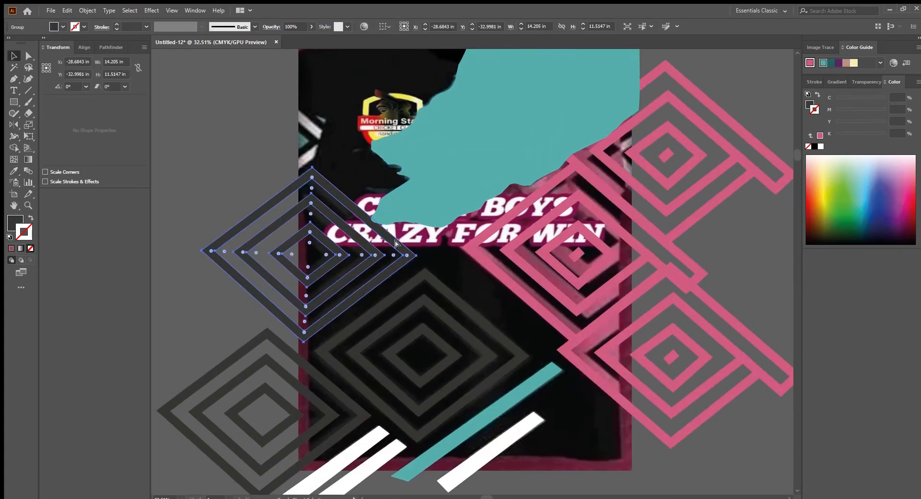
pyautogui.hscroll(3, 396, 243)
pyautogui.click(502, 232)
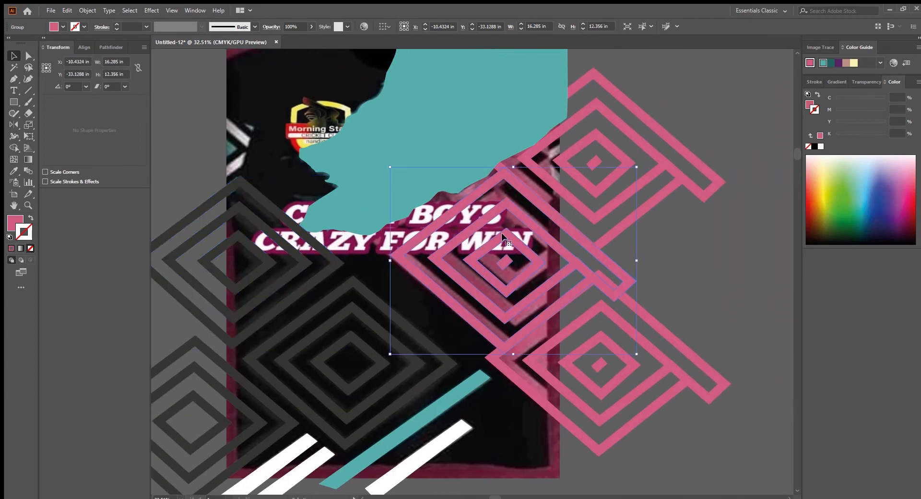
pyautogui.scroll(2, 492, 265)
pyautogui.hscroll(2, 493, 265)
pyautogui.click(521, 188)
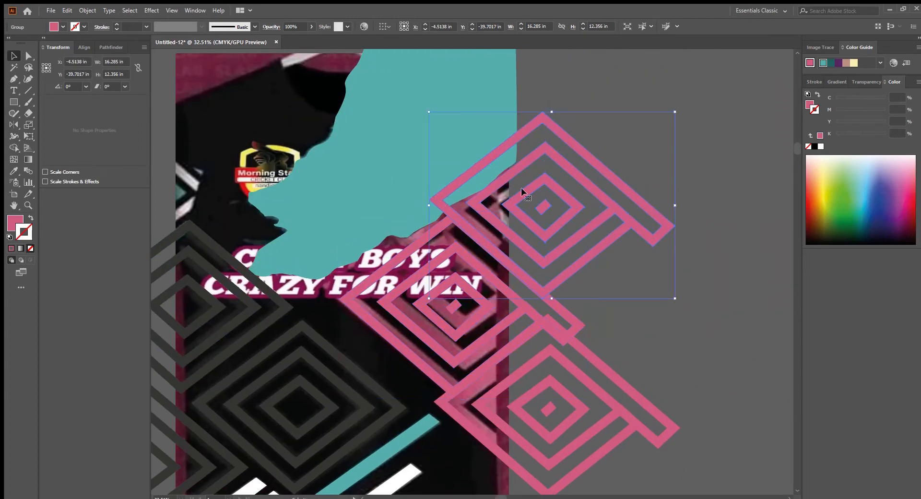
pyautogui.click(572, 116)
pyautogui.scroll(5, 454, 185)
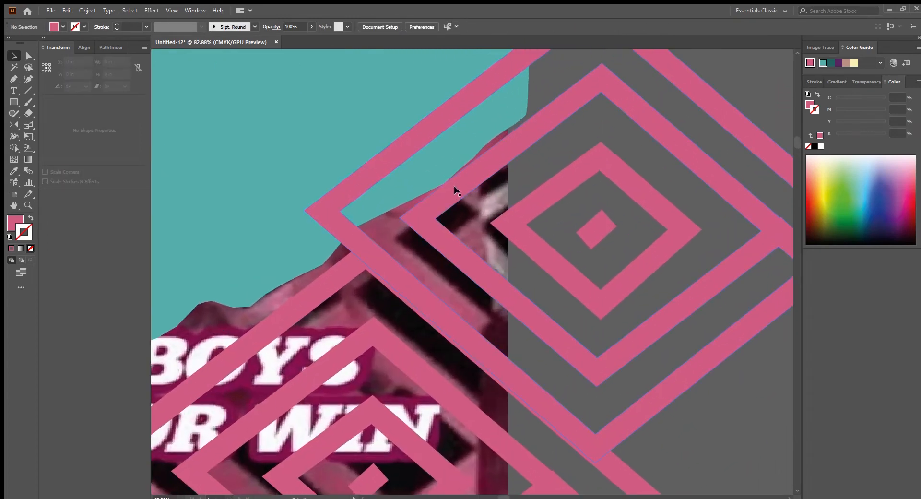
pyautogui.moveTo(452, 185); pyautogui.dragTo(445, 182)
pyautogui.scroll(-5, 445, 182)
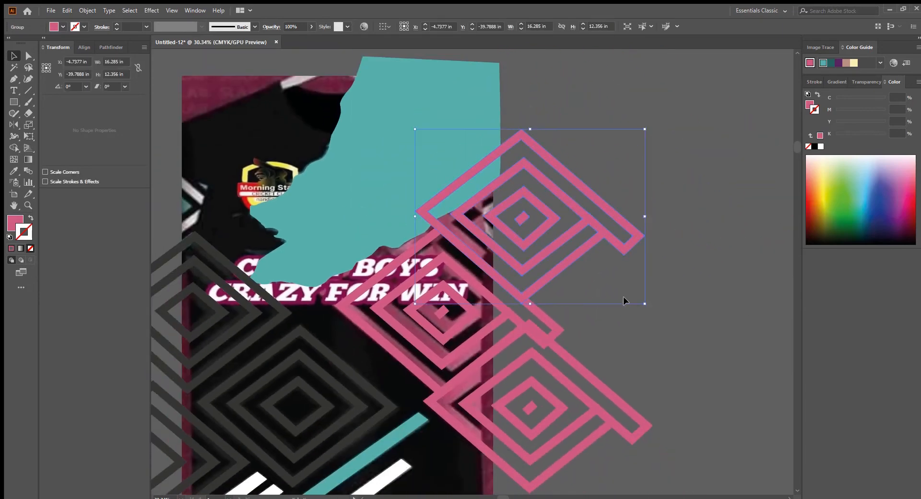
# - Copy the three dark gray diamonds from the front onto the upper left of the back photo
pyautogui.moveTo(616, 352); pyautogui.dragTo(503, 318)
pyautogui.moveTo(582, 360); pyautogui.dragTo(498, 379)
pyautogui.moveTo(285, 345); pyautogui.dragTo(495, 312)
pyautogui.hotkey('ctrl', 'z')
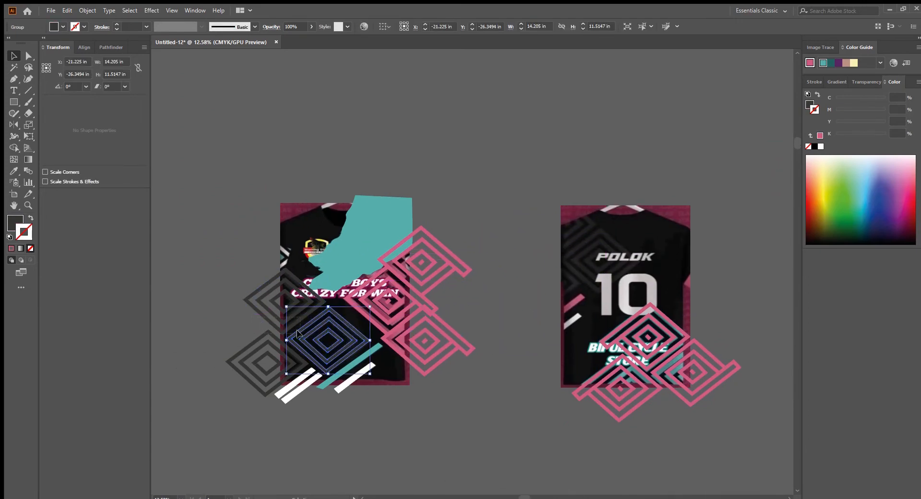
pyautogui.moveTo(298, 333); pyautogui.dragTo(576, 265)
pyautogui.click(458, 206)
pyautogui.moveTo(519, 335); pyautogui.dragTo(546, 324)
# - Copy one teal and one white diagonal stripe from the front onto the back photo's left edge
pyautogui.scroll(2, 460, 361)
pyautogui.moveTo(461, 360); pyautogui.dragTo(406, 367)
pyautogui.moveTo(286, 385); pyautogui.dragTo(573, 310)
pyautogui.scroll(4, 600, 288)
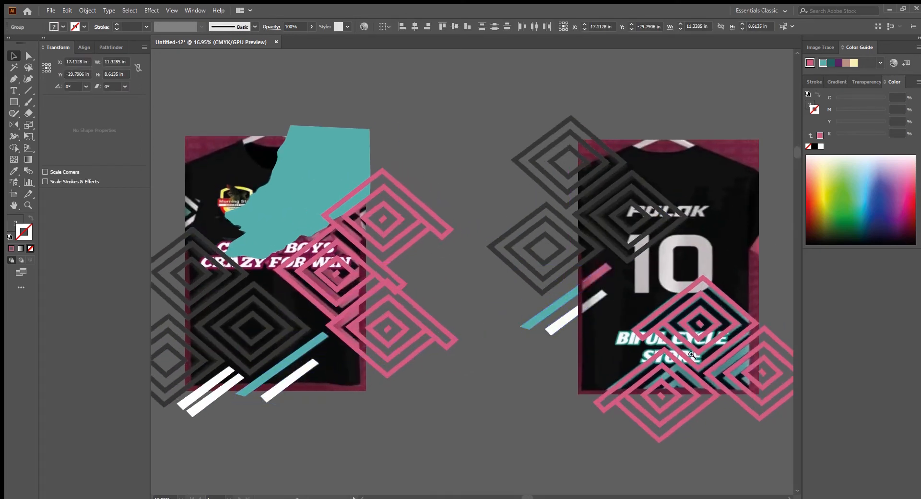
# - Recolor the back's teal stripe with the diamonds' pink, and shift it and the white stripe onto the photo's stripes
pyautogui.moveTo(658, 354); pyautogui.dragTo(521, 325)
pyautogui.click(368, 297)
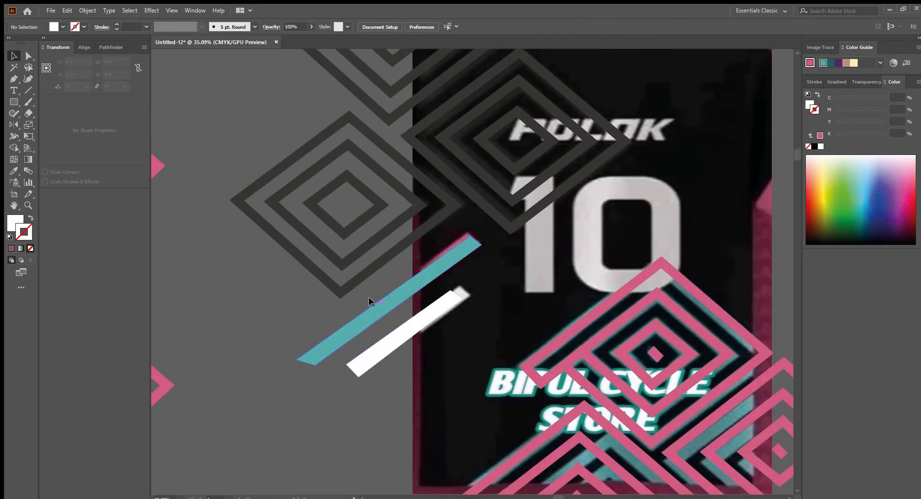
pyautogui.click(396, 290)
pyautogui.press('i')
pyautogui.click(506, 358)
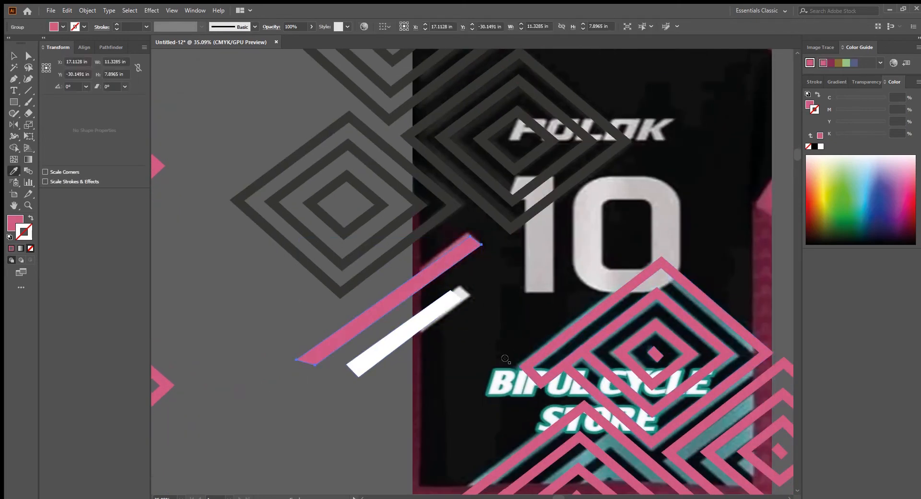
pyautogui.scroll(2, 432, 262)
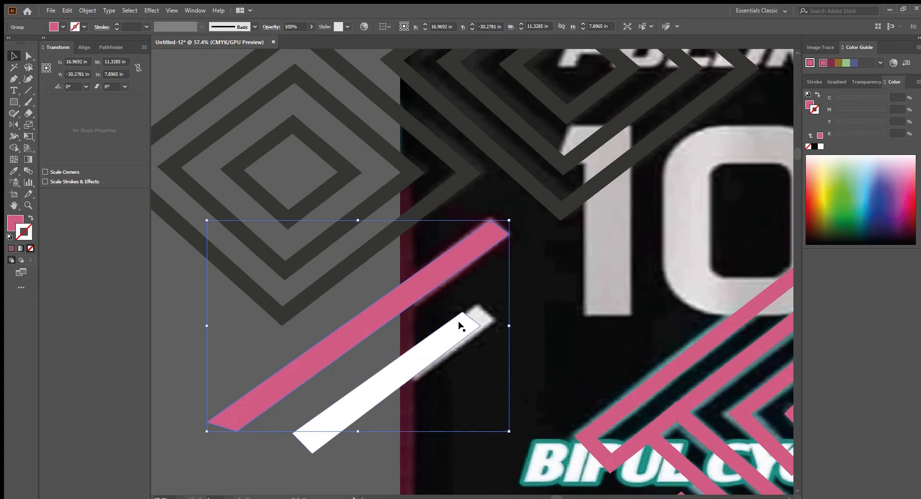
pyautogui.moveTo(458, 323); pyautogui.dragTo(476, 314)
# - Unlock the front and back reference photos
pyautogui.scroll(-6, 477, 316)
pyautogui.moveTo(417, 349); pyautogui.dragTo(487, 337)
pyautogui.click(493, 402)
pyautogui.scroll(3, 320, 275)
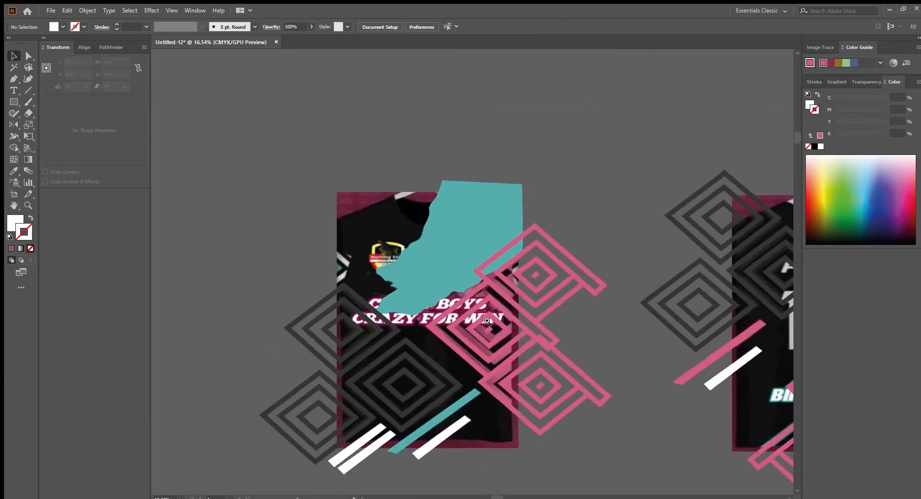
pyautogui.scroll(-2, 364, 273)
pyautogui.moveTo(363, 272); pyautogui.dragTo(492, 274)
pyautogui.hotkey('ctrl', 'alt', '2')
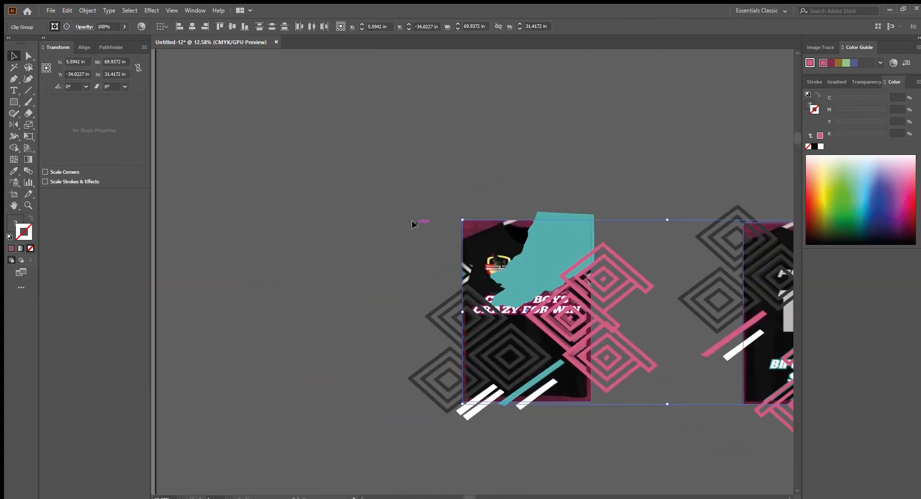
pyautogui.click(411, 221)
pyautogui.moveTo(488, 237); pyautogui.dragTo(277, 234)
pyautogui.hotkey('ctrl', 'z')
pyautogui.click(295, 241)
# - Draw a white rectangle left of the front photo and set its size to 22 by 31 in
pyautogui.hscroll(3, 417, 280)
pyautogui.scroll(-1, 417, 281)
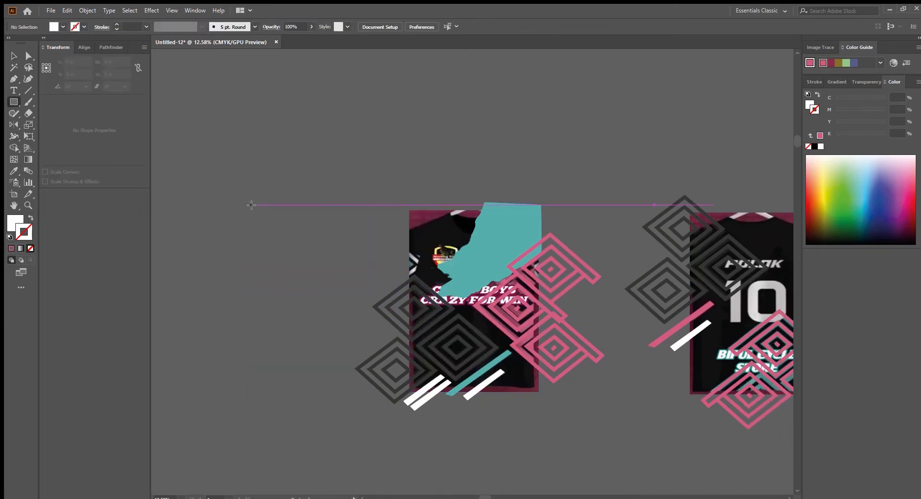
pyautogui.moveTo(241, 174); pyautogui.dragTo(267, 226)
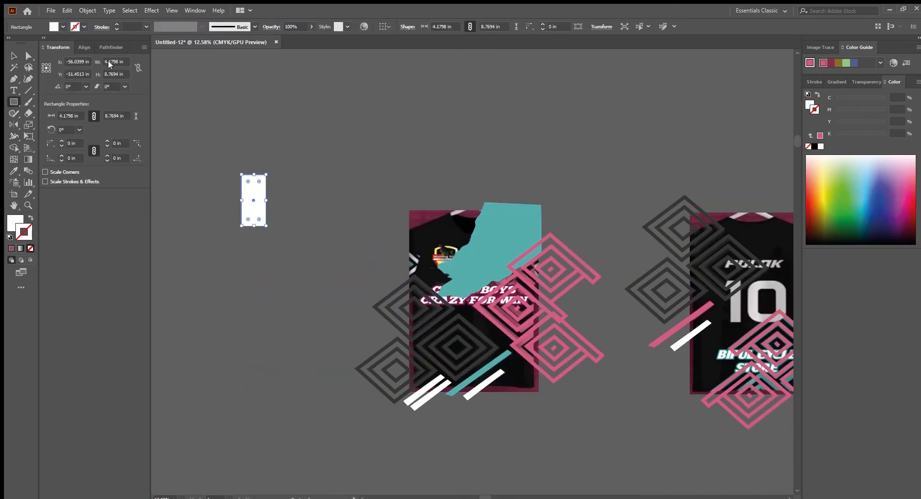
pyautogui.write('22')
pyautogui.press('Tab')
pyautogui.write('31')
pyautogui.press('Return')
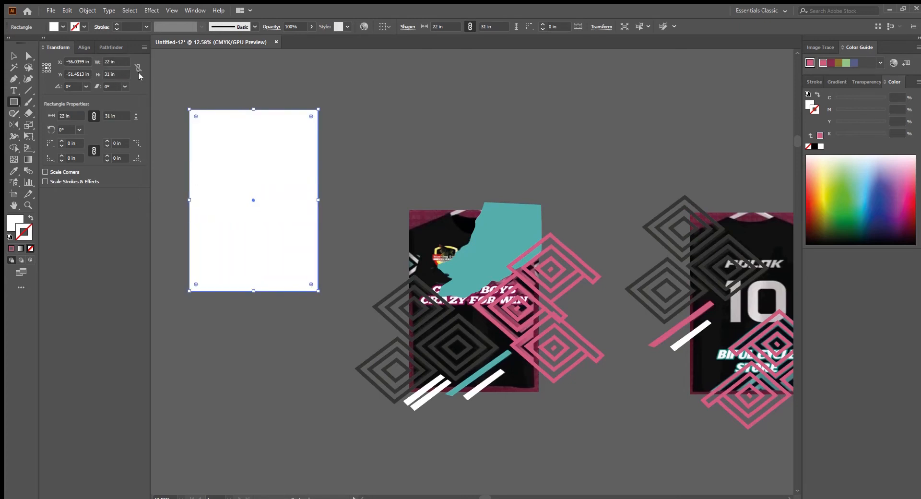
# - Move the 22 by 31 in rectangle over the front photo so that it covers the photo
pyautogui.click(14, 56)
pyautogui.click(334, 235)
pyautogui.moveTo(316, 216); pyautogui.dragTo(457, 341)
pyautogui.scroll(2, 274, 244)
pyautogui.moveTo(366, 235); pyautogui.dragTo(436, 332)
# - Fill the rectangle with black, remove its stroke, and send it to the back
pyautogui.click(815, 146)
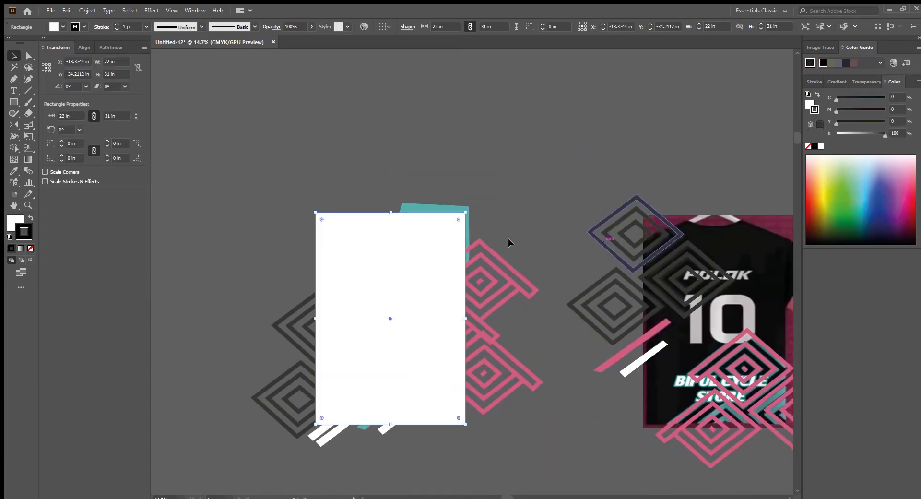
pyautogui.click(31, 218)
pyautogui.click(30, 248)
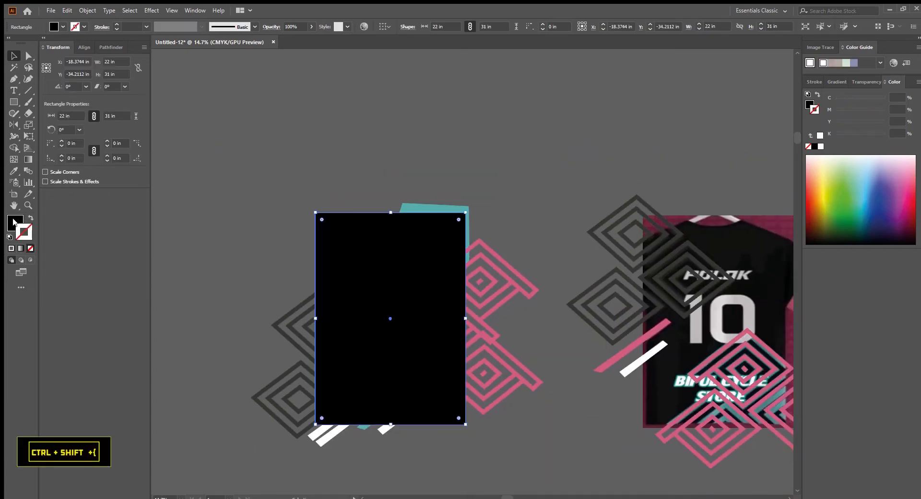
pyautogui.hotkey('ctrl', 'shift', '[')
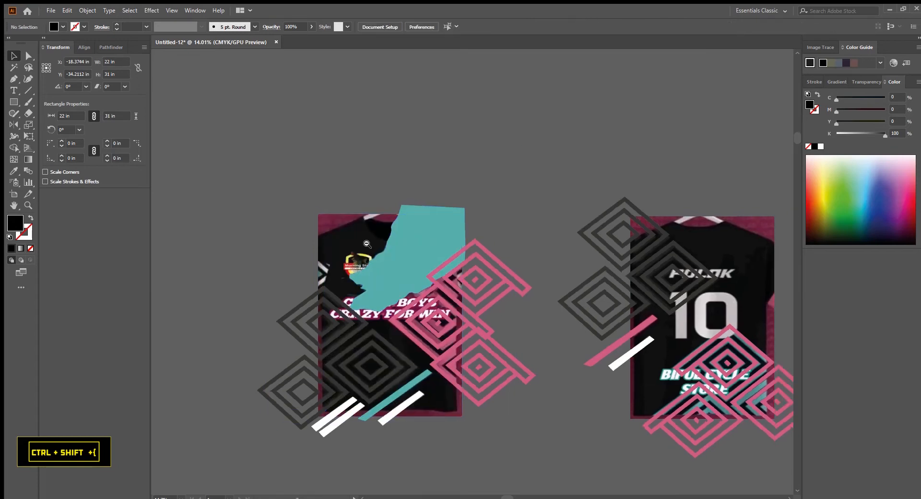
# - Move the front reference photo out of the artwork to its left, leaving the black rectangle behind the shapes
pyautogui.moveTo(367, 243); pyautogui.dragTo(360, 244)
pyautogui.moveTo(401, 241); pyautogui.dragTo(254, 239)
pyautogui.moveTo(409, 291); pyautogui.dragTo(509, 342)
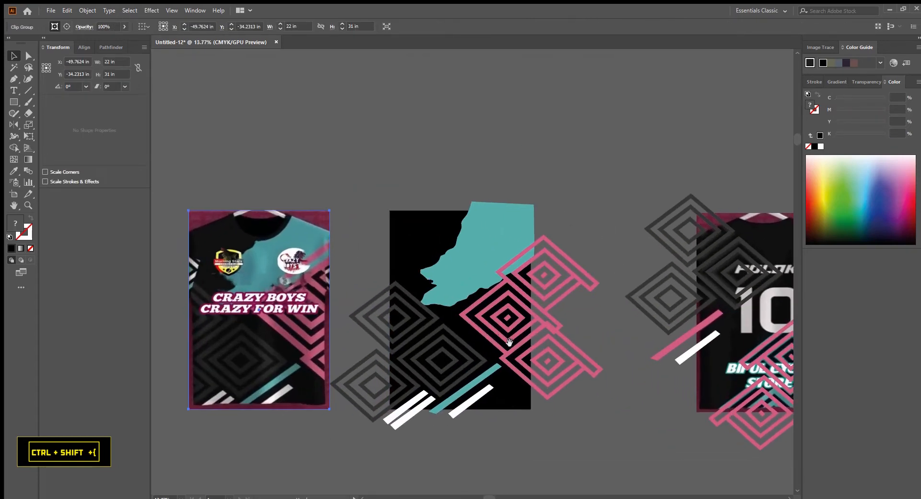
pyautogui.scroll(-4, 509, 342)
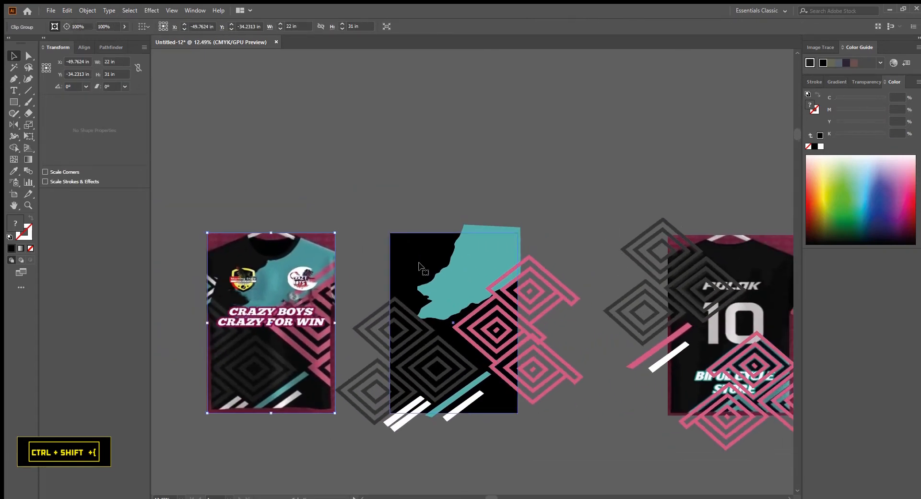
# - Place a copy of the black rectangle on top and clip the front's diamonds, stripes and teal splash to it
pyautogui.click(419, 267)
pyautogui.hotkey('ctrl', 'shift', ']')
pyautogui.scroll(-2, 456, 278)
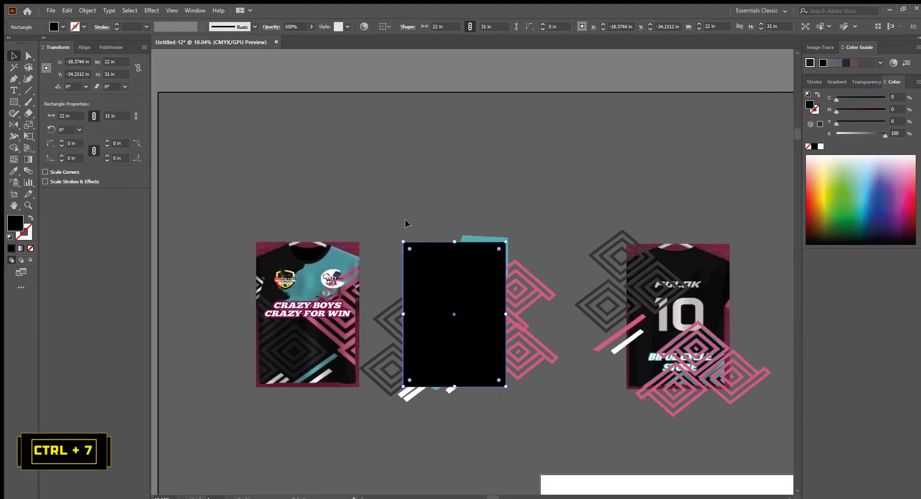
pyautogui.hotkey('ctrl', '7')
pyautogui.click(514, 423)
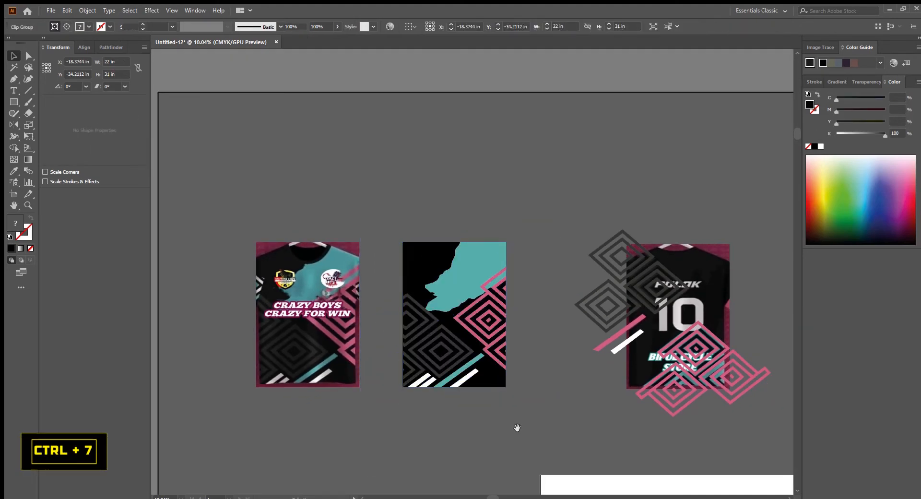
# - Replace the pink fill of the three diamonds over the lower back photo with the teal sampled from the front splash
pyautogui.moveTo(655, 321); pyautogui.dragTo(668, 342)
pyautogui.moveTo(668, 342); pyautogui.dragTo(548, 370)
pyautogui.moveTo(548, 370); pyautogui.dragTo(569, 277)
pyautogui.click(451, 299)
pyautogui.click(411, 349)
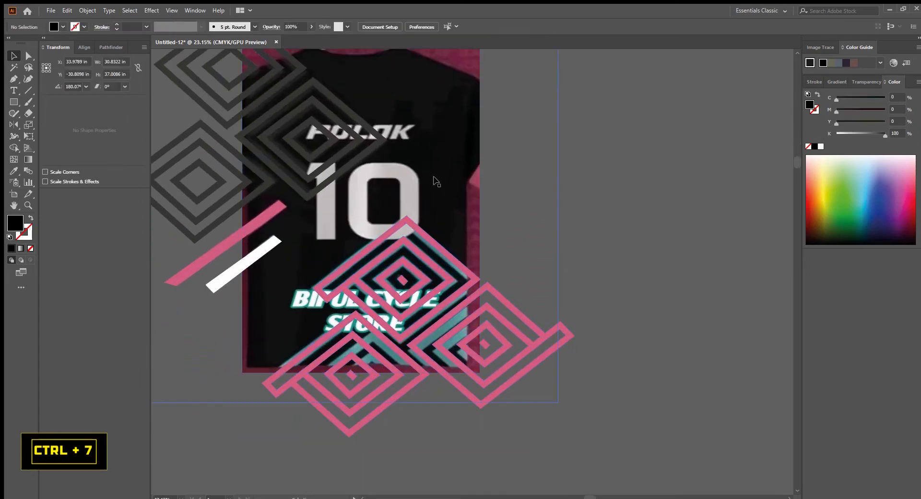
pyautogui.click(523, 197)
pyautogui.moveTo(567, 255); pyautogui.dragTo(414, 368)
pyautogui.moveTo(459, 345); pyautogui.dragTo(431, 353)
pyautogui.press('/')
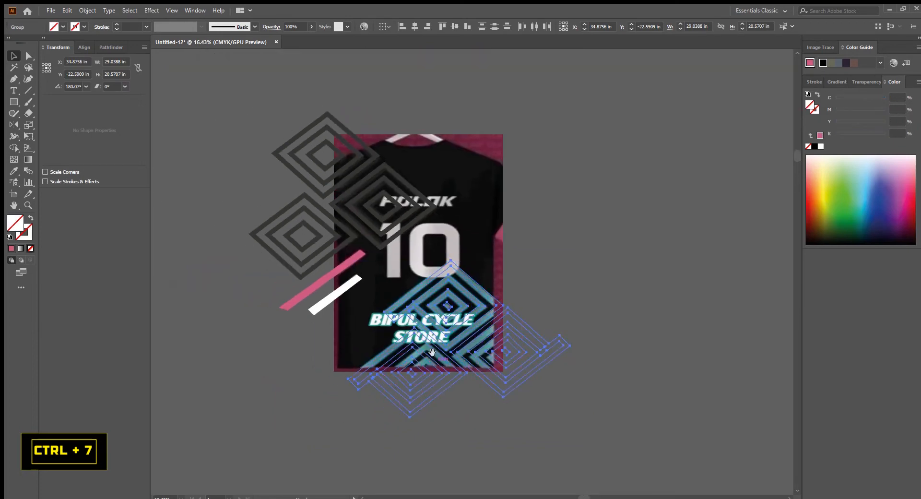
pyautogui.moveTo(559, 337); pyautogui.dragTo(651, 330)
pyautogui.moveTo(650, 330); pyautogui.dragTo(305, 210)
pyautogui.click(305, 211)
pyautogui.press('i')
pyautogui.click(335, 241)
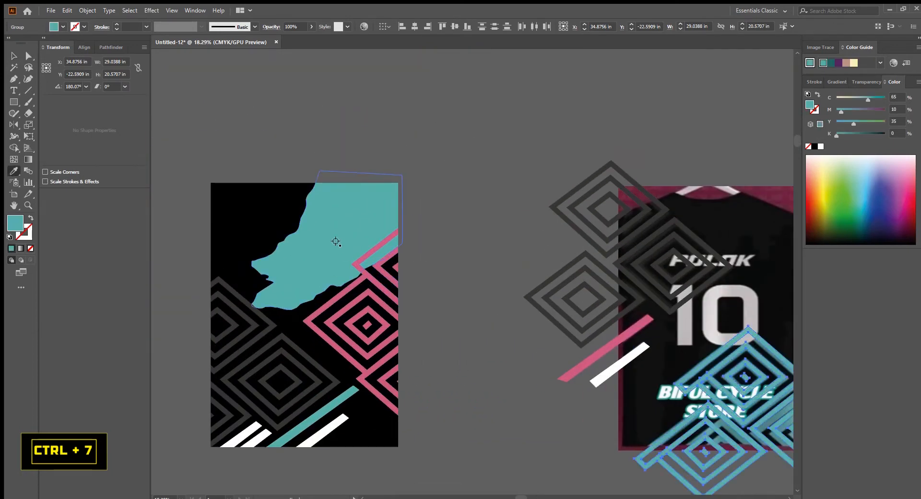
pyautogui.press('v')
# - Unlock the back reference photo beneath the diamonds and stripes
pyautogui.click(515, 346)
pyautogui.moveTo(515, 346); pyautogui.dragTo(248, 223)
pyautogui.scroll(2, 548, 296)
pyautogui.scroll(-3, 566, 276)
pyautogui.hotkey('ctrl', 'alt', '2')
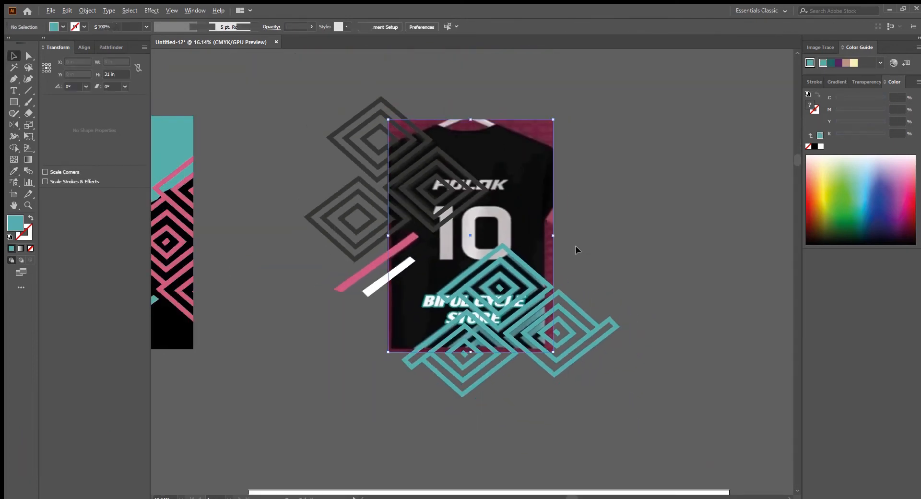
# - Add a black 22 by 31 in rectangle over the back reference photo and send it behind all the other objects
pyautogui.moveTo(636, 247)
pyautogui.mouseDown()
pyautogui.moveTo(570, 261)
pyautogui.moveTo(740, 480)
pyautogui.mouseUp()
pyautogui.click(570, 261)
pyautogui.press('m')
pyautogui.press('v')
pyautogui.moveTo(654, 310); pyautogui.dragTo(401, 195)
pyautogui.click(815, 146)
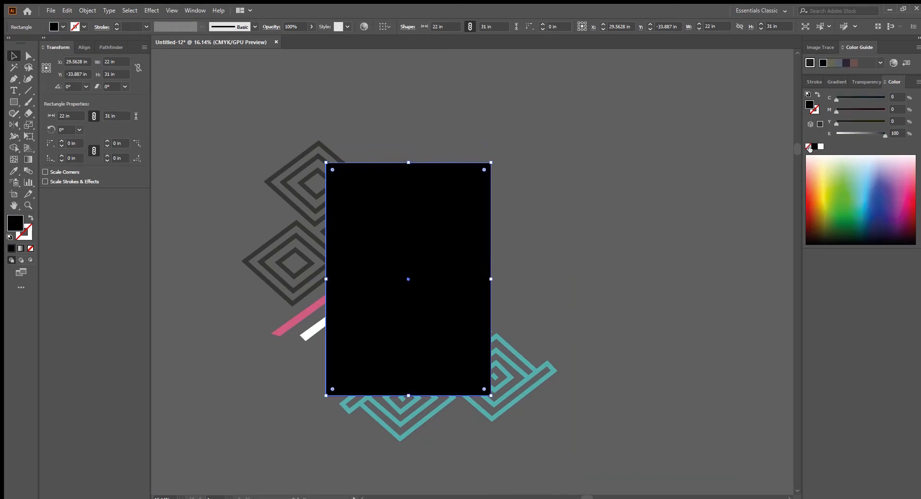
pyautogui.hotkey('ctrl', 'shift', '[')
pyautogui.click(595, 208)
# - Move the back reference photo out of the artwork to its right, leaving the black rectangle behind the shapes
pyautogui.scroll(-2, 581, 239)
pyautogui.moveTo(515, 223); pyautogui.dragTo(714, 223)
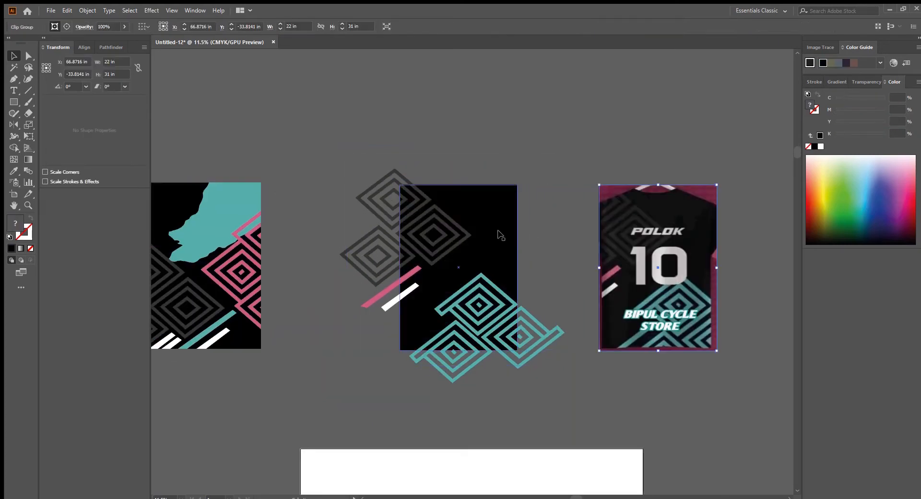
pyautogui.click(489, 232)
pyautogui.click(536, 240)
# - Shift the grey diamonds and the pink and white stripes slightly to the right over the black rectangle
pyautogui.moveTo(434, 234); pyautogui.dragTo(497, 226)
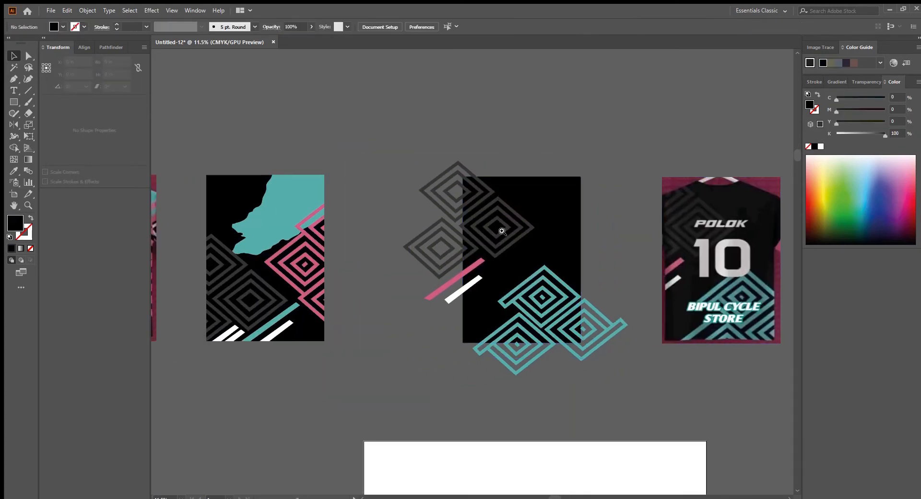
pyautogui.scroll(2, 497, 226)
pyautogui.moveTo(378, 172); pyautogui.dragTo(417, 269)
pyautogui.moveTo(446, 324); pyautogui.dragTo(448, 322)
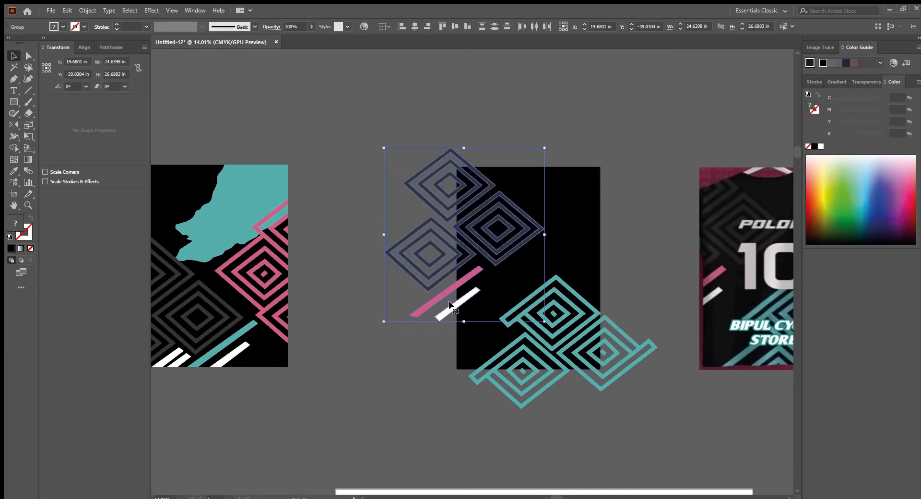
pyautogui.moveTo(441, 264); pyautogui.dragTo(450, 265)
pyautogui.click(390, 237)
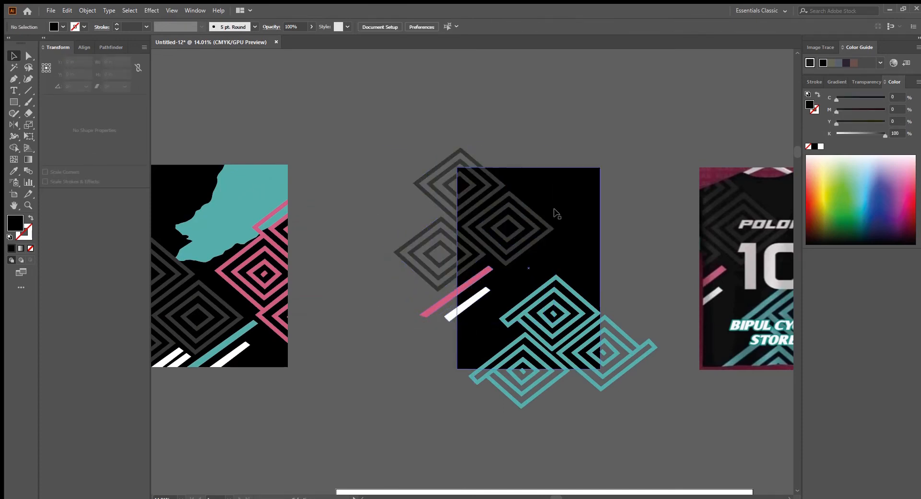
# - Place a copy of the black rectangle on top and clip the back's diamonds and stripes to it
pyautogui.click(563, 209)
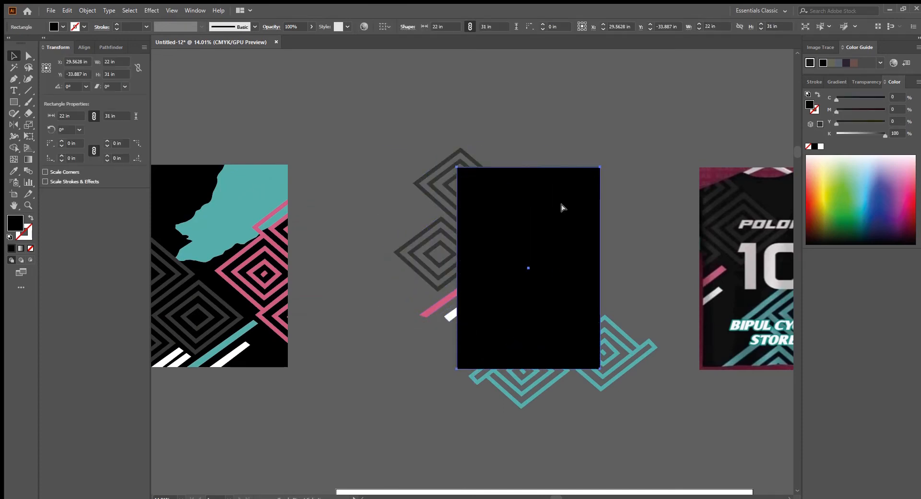
pyautogui.scroll(-3, 551, 213)
pyautogui.hotkey('ctrl', '7')
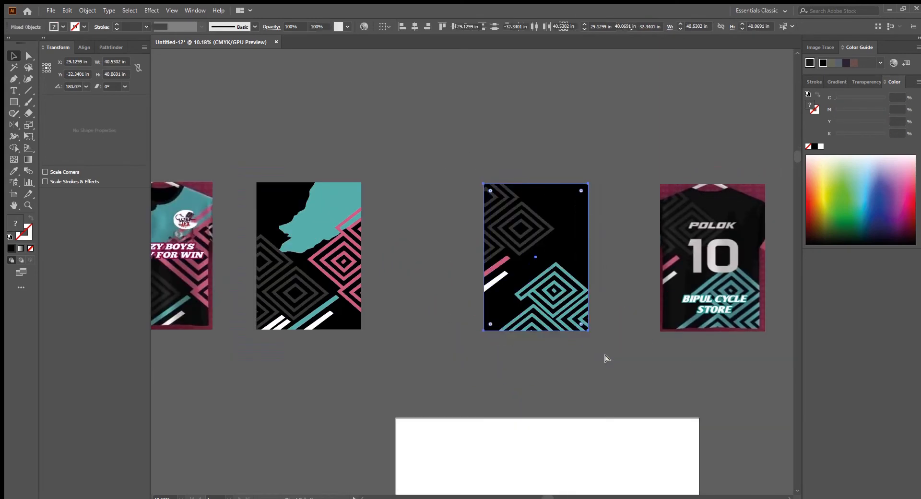
pyautogui.click(599, 352)
# - Move the clipped back panel close beside the front panel, level with it
pyautogui.scroll(1, 606, 355)
pyautogui.hscroll(-1, 605, 356)
pyautogui.scroll(-2, 641, 366)
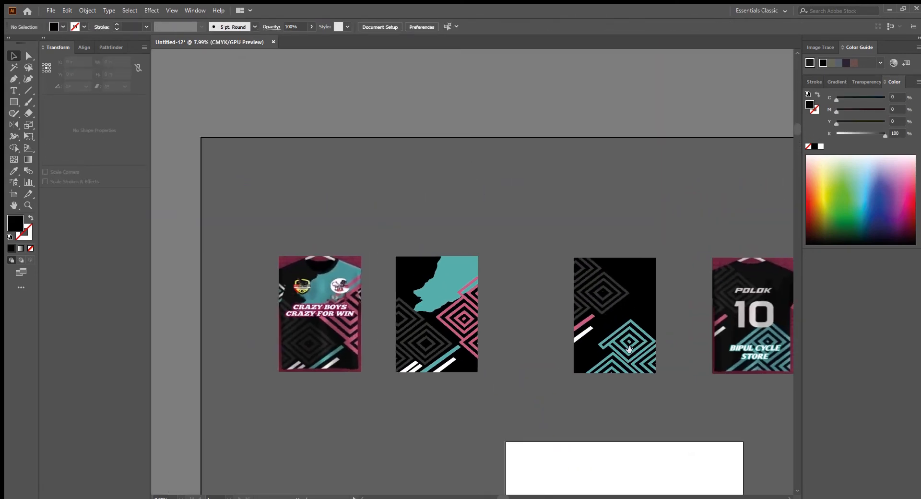
pyautogui.moveTo(641, 343); pyautogui.dragTo(565, 326)
pyautogui.scroll(2, 489, 344)
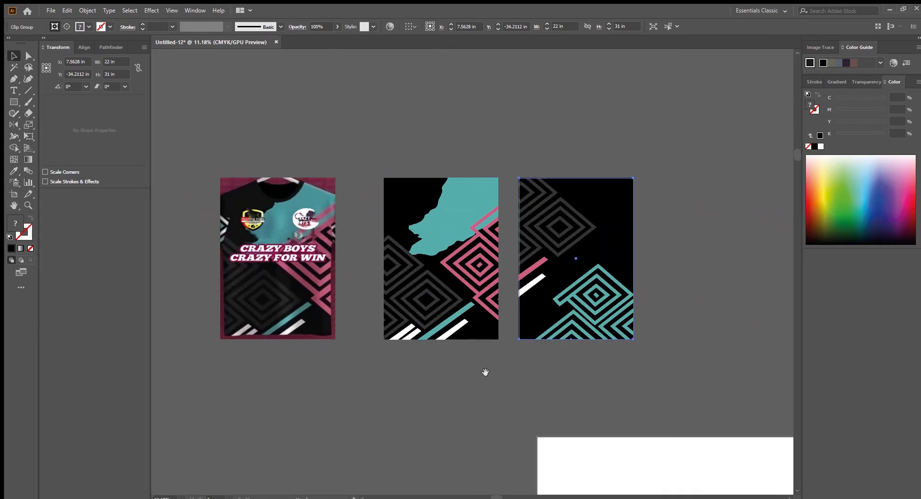
pyautogui.scroll(2, 485, 372)
pyautogui.click(481, 389)
pyautogui.scroll(-2, 534, 383)
pyautogui.moveTo(475, 367); pyautogui.dragTo(553, 303)
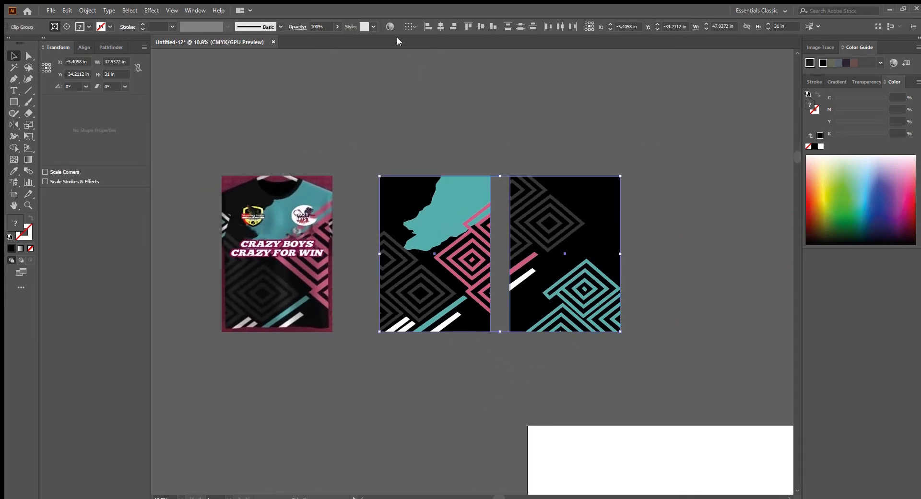
pyautogui.click(499, 359)
pyautogui.scroll(-1, 509, 338)
pyautogui.scroll(1, 511, 337)
pyautogui.scroll(-1, 509, 366)
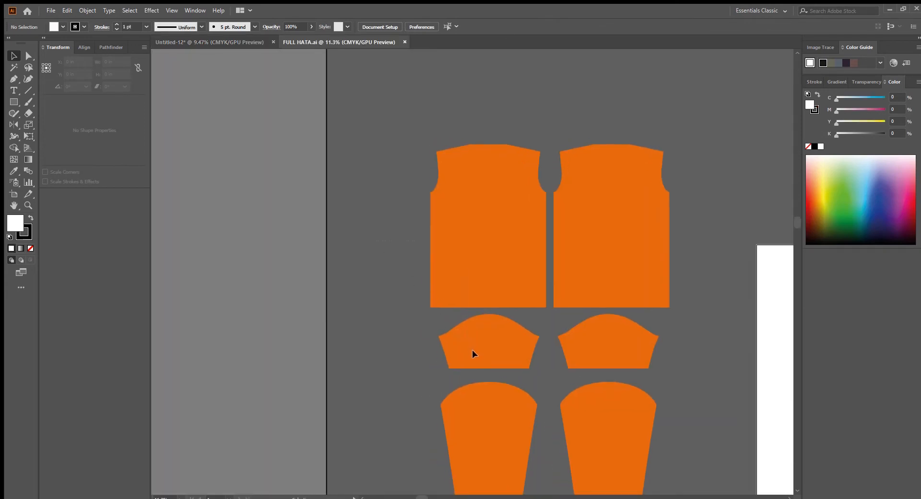
# - Bring the orange body and short sleeve pieces over from FULL HATA.ai and clip the front and back designs to the body shapes
pyautogui.click(472, 350)
pyautogui.moveTo(472, 350); pyautogui.dragTo(531, 242)
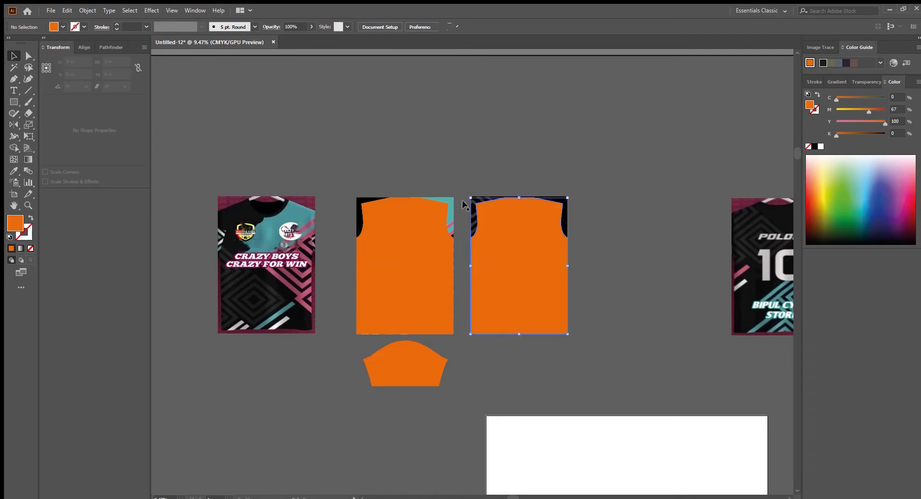
pyautogui.moveTo(462, 199); pyautogui.dragTo(417, 224)
pyautogui.hotkey('ctrl', '7')
pyautogui.scroll(2, 463, 256)
pyautogui.moveTo(515, 263); pyautogui.dragTo(453, 290)
pyautogui.moveTo(588, 267); pyautogui.dragTo(495, 61)
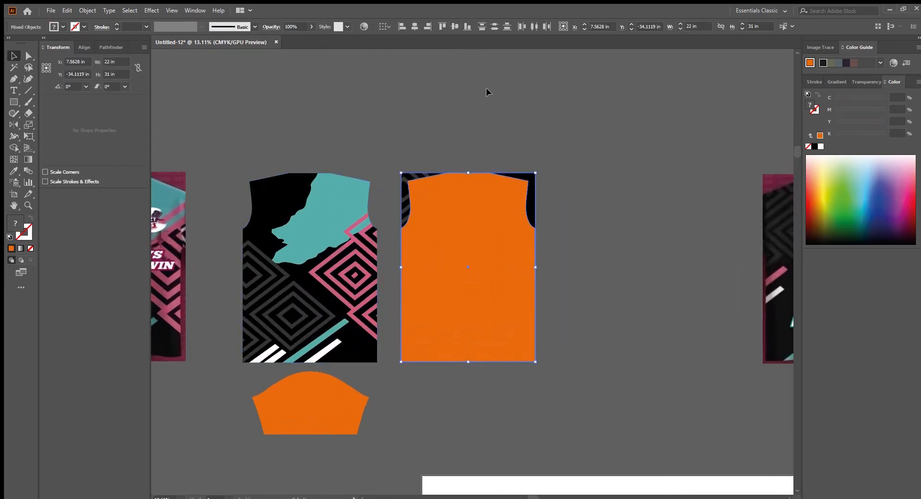
pyautogui.hotkey('ctrl', '7')
pyautogui.click(473, 97)
# - Release the front reference photo from its clipping mask to reveal the whole shirt with its sleeves
pyautogui.scroll(-2, 464, 213)
pyautogui.moveTo(389, 264); pyautogui.dragTo(444, 248)
pyautogui.scroll(3, 444, 248)
pyautogui.moveTo(422, 283)
pyautogui.mouseDown()
pyautogui.moveTo(470, 272)
pyautogui.moveTo(474, 284)
pyautogui.moveTo(509, 286)
pyautogui.mouseUp()
pyautogui.scroll(-2, 509, 285)
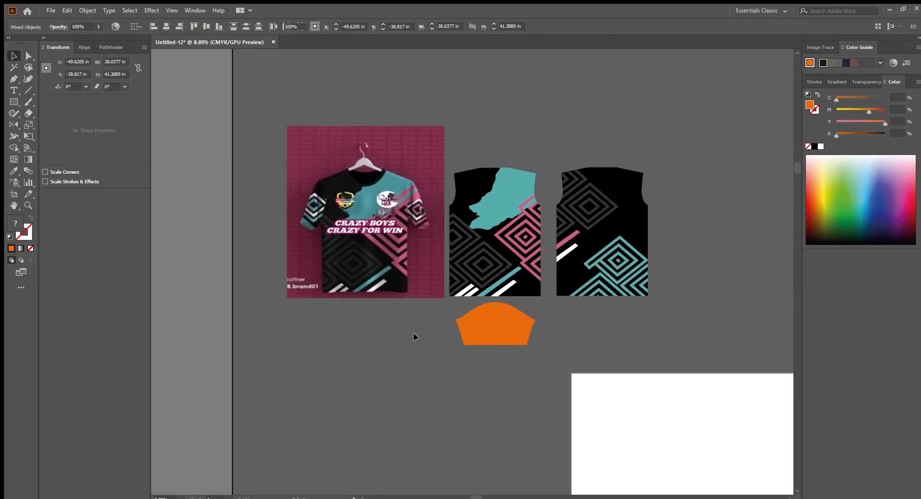
# - Move the full shirt photo lower down and delete the empty 22 by 31 in mask rectangle left behind
pyautogui.moveTo(372, 178); pyautogui.dragTo(335, 330)
pyautogui.click(361, 209)
pyautogui.press('Delete')
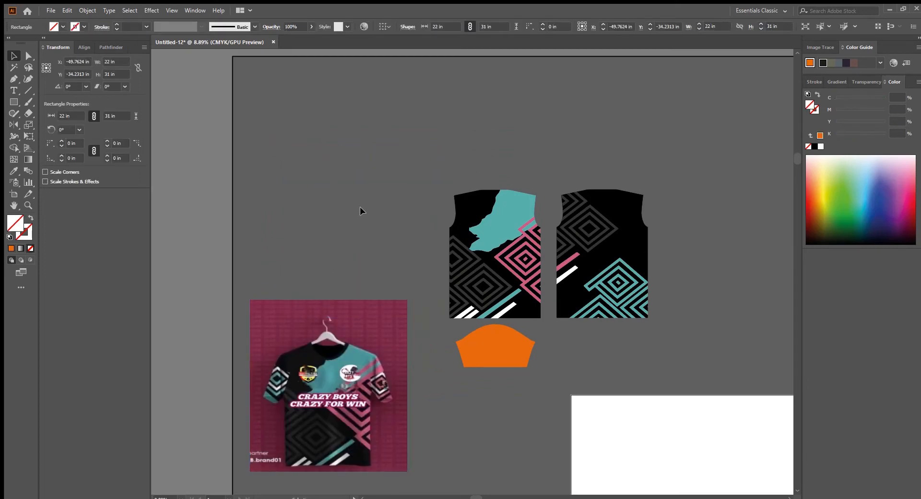
pyautogui.moveTo(398, 217); pyautogui.dragTo(241, 129)
# - Place a copy of the front panel below the orange sleeve piece and delete the teal splash from it
pyautogui.scroll(2, 242, 129)
pyautogui.moveTo(226, 334); pyautogui.dragTo(298, 315)
pyautogui.scroll(-1, 298, 315)
pyautogui.moveTo(298, 315); pyautogui.dragTo(424, 277)
pyautogui.scroll(6, 217, 314)
pyautogui.scroll(-5, 217, 314)
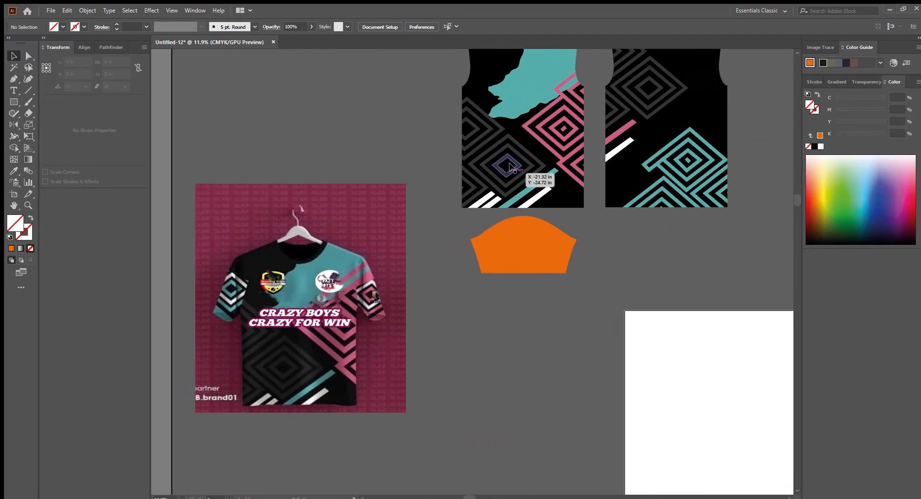
pyautogui.moveTo(483, 414); pyautogui.dragTo(503, 418)
pyautogui.moveTo(501, 368); pyautogui.dragTo(436, 226)
pyautogui.scroll(2, 446, 221)
pyautogui.click(572, 237)
pyautogui.keyDown('ctrl'); pyautogui.click(433, 199); pyautogui.keyUp('ctrl')
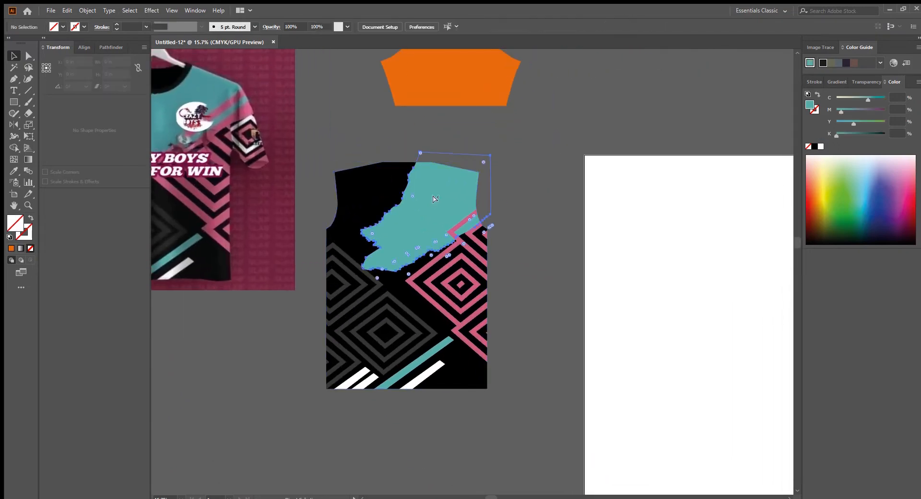
pyautogui.press('Delete')
# - Fill the middle ring of the large grey diamond in the panel copy with white
pyautogui.moveTo(349, 274); pyautogui.dragTo(531, 292)
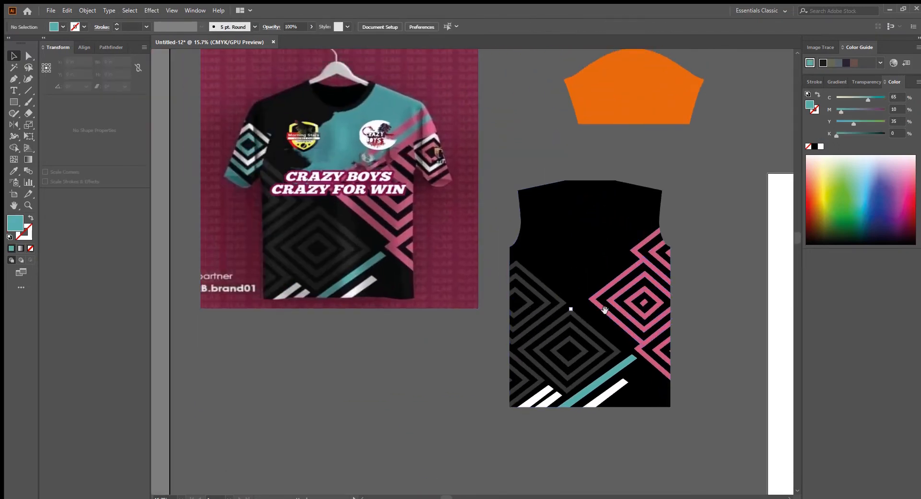
pyautogui.scroll(5, 605, 309)
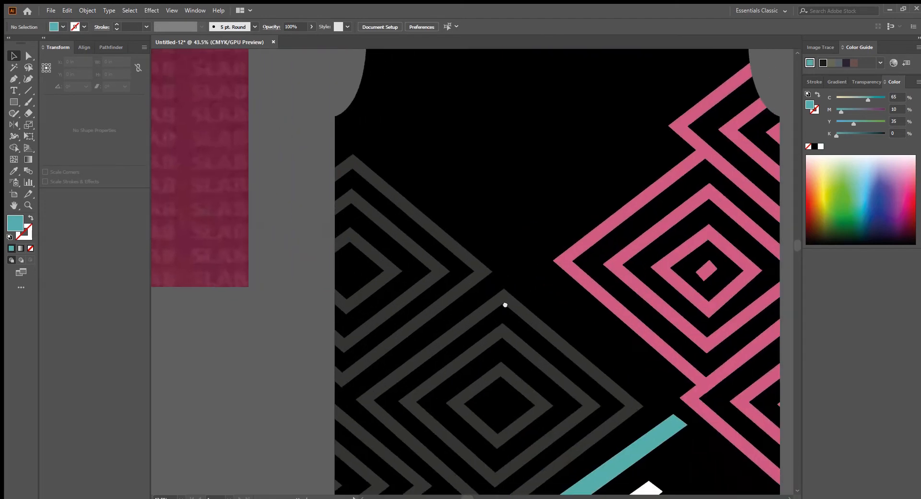
pyautogui.scroll(-5, 505, 305)
pyautogui.scroll(3, 431, 298)
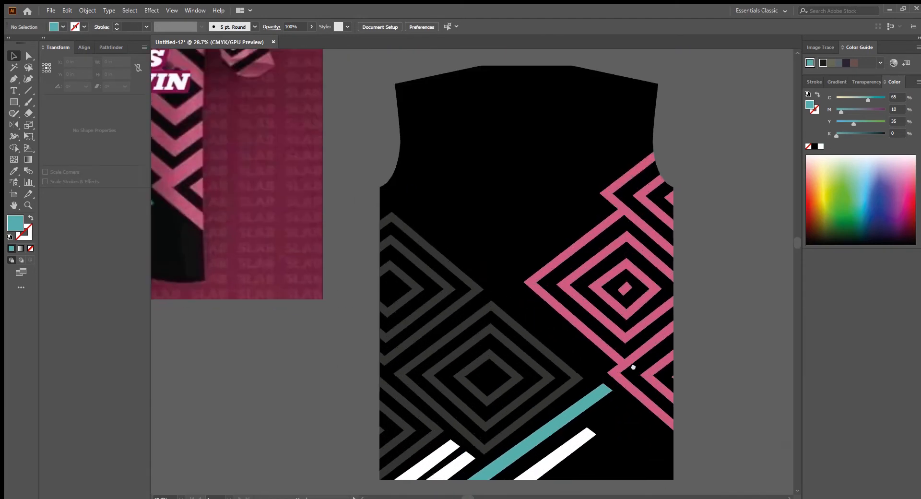
pyautogui.scroll(-3, 633, 367)
pyautogui.moveTo(619, 368); pyautogui.dragTo(507, 284)
pyautogui.scroll(5, 510, 288)
pyautogui.click(532, 279)
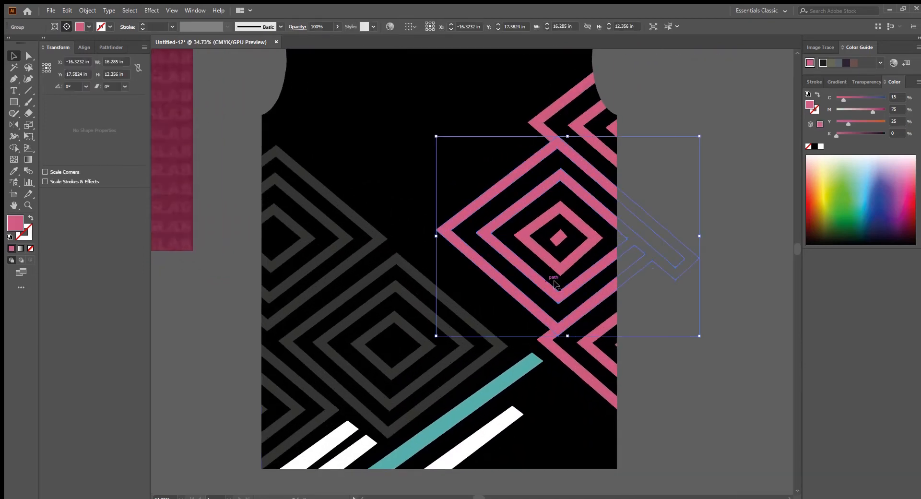
pyautogui.hscroll(2, 585, 302)
pyautogui.click(602, 324)
pyautogui.scroll(3, 432, 318)
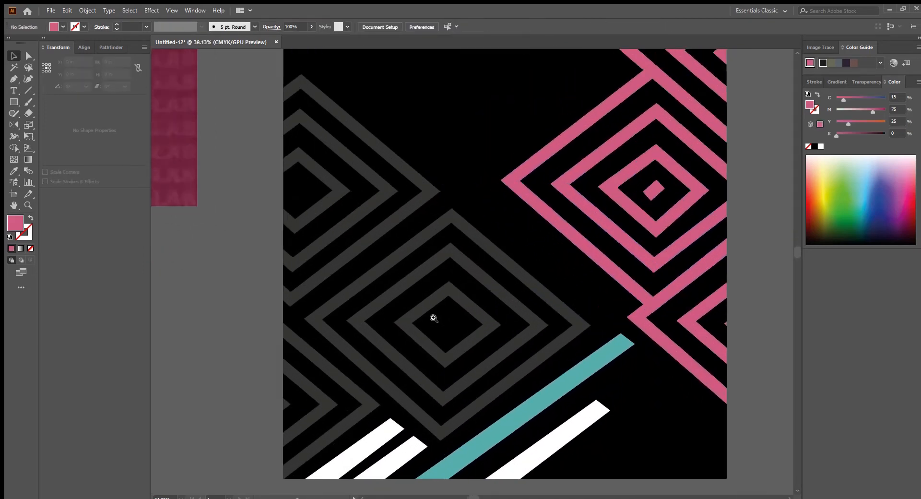
pyautogui.click(508, 287)
pyautogui.click(821, 147)
pyautogui.scroll(-6, 469, 273)
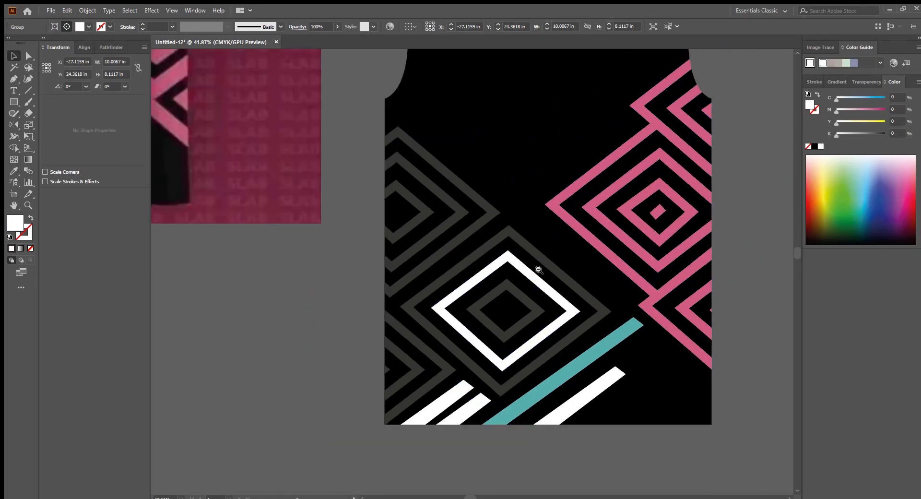
# - Fill the outer and inner rings of the same diamond with the teal sampled from the diagonal stripe
pyautogui.scroll(7, 469, 273)
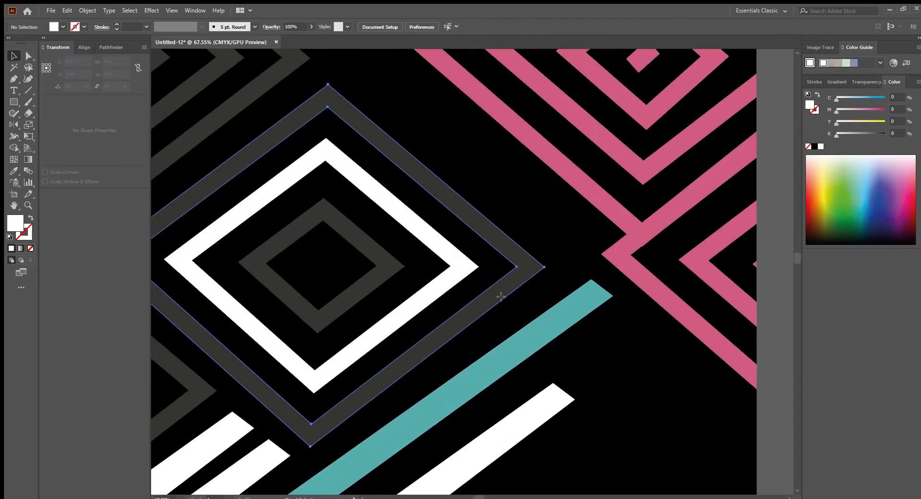
pyautogui.click(383, 275)
pyautogui.press('i')
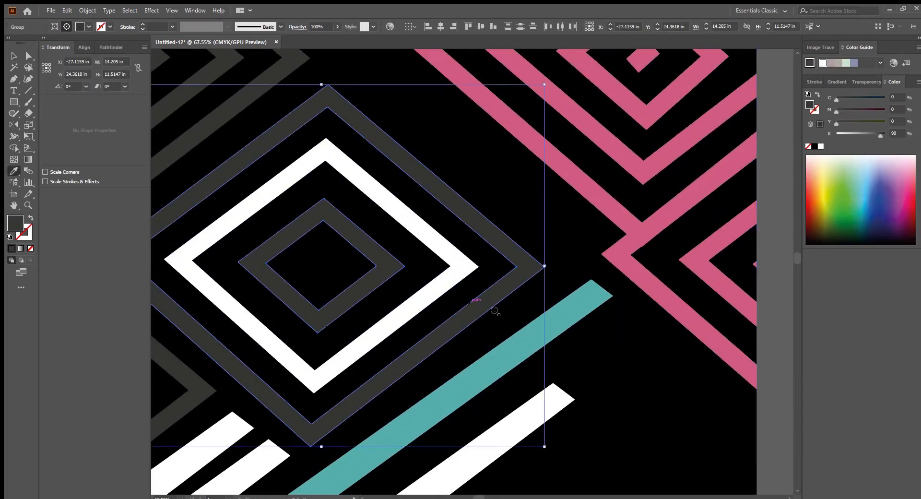
pyautogui.click(514, 342)
pyautogui.scroll(-5, 499, 316)
pyautogui.click(435, 365)
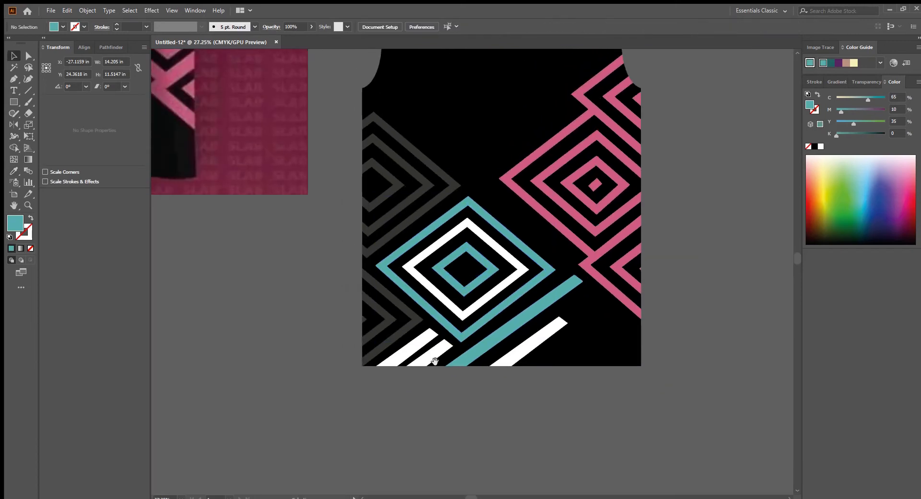
# - Fill the outer rings of the two grey diamonds on the panel copy's left edge with the sampled teal
pyautogui.scroll(3, 435, 365)
pyautogui.click(445, 313)
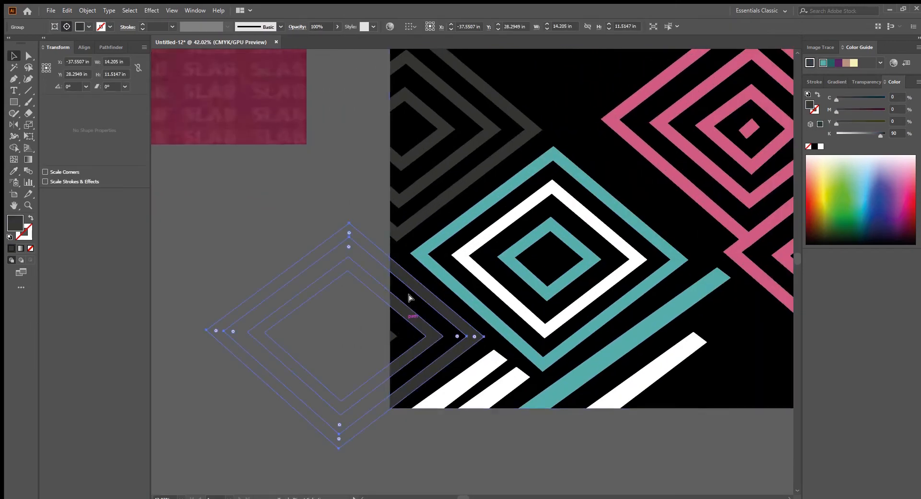
pyautogui.keyDown('shift'); pyautogui.click(416, 190); pyautogui.keyUp('shift')
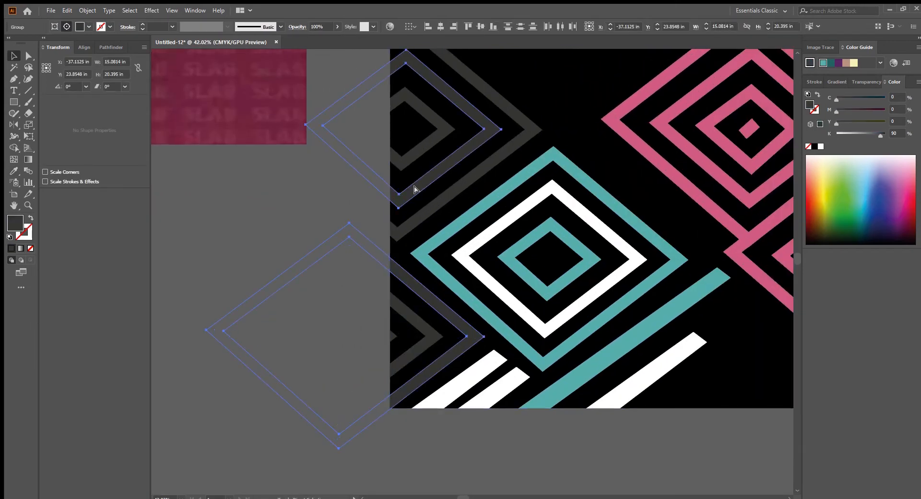
pyautogui.click(309, 207)
pyautogui.keyDown('ctrl'); pyautogui.click(419, 282); pyautogui.keyUp('ctrl')
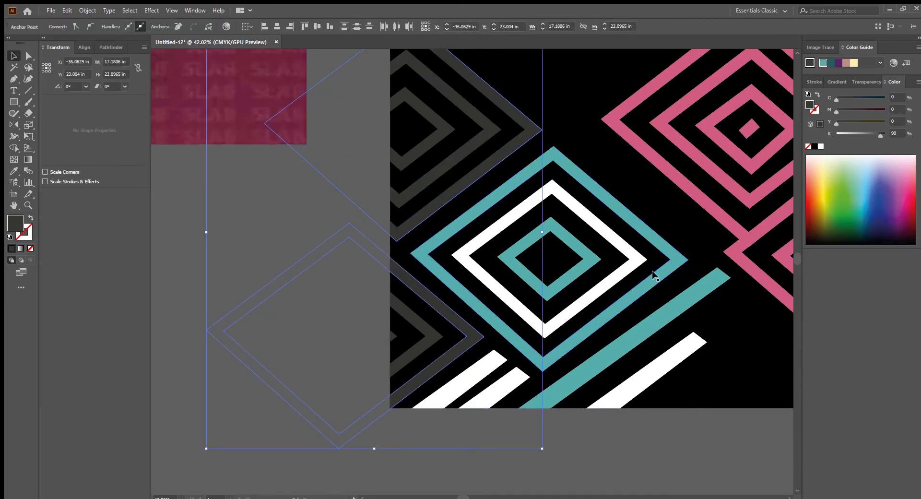
pyautogui.click(667, 271)
pyautogui.click(356, 213)
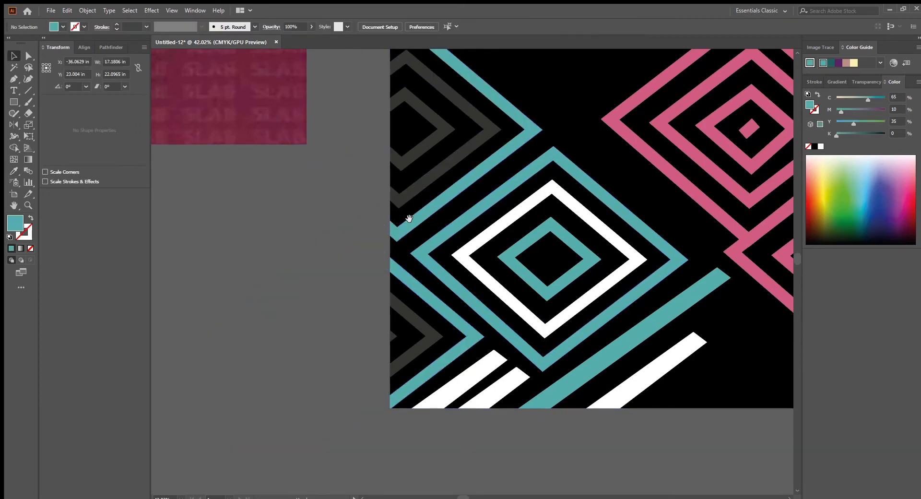
# - Fill the next rings inside the two left-edge diamonds with white
pyautogui.moveTo(409, 220); pyautogui.dragTo(398, 260)
pyautogui.keyDown('ctrl'); pyautogui.click(426, 204); pyautogui.keyUp('ctrl')
pyautogui.keyDown('ctrl'); pyautogui.keyDown('shift'); pyautogui.click(408, 363); pyautogui.keyUp('shift'); pyautogui.keyUp('ctrl')
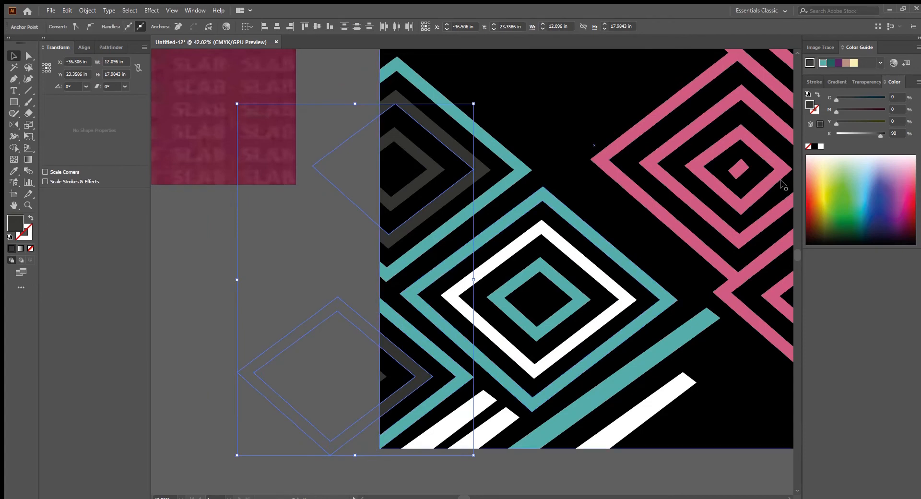
pyautogui.click(822, 147)
pyautogui.moveTo(505, 257); pyautogui.dragTo(386, 245)
# - Fill the inner ring of the upper left-edge diamond with the teal sampled from the large diamond
pyautogui.moveTo(484, 242); pyautogui.dragTo(570, 281)
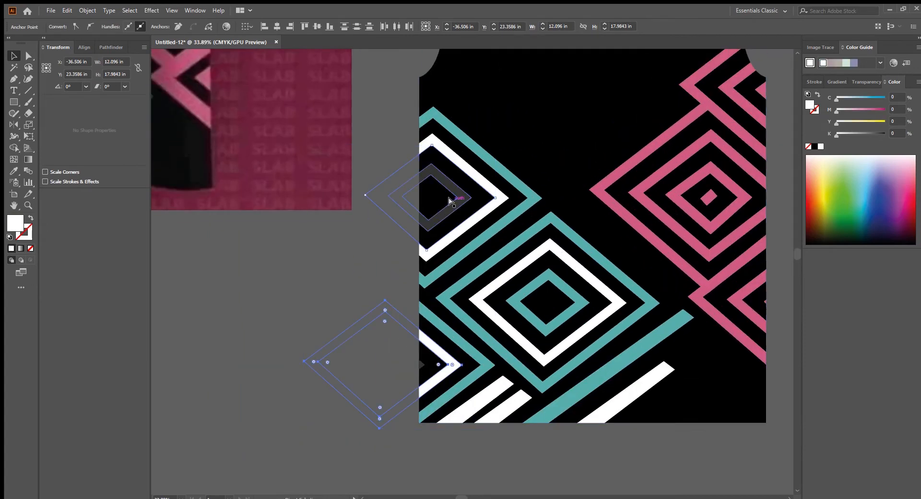
pyautogui.click(457, 205)
pyautogui.click(573, 300)
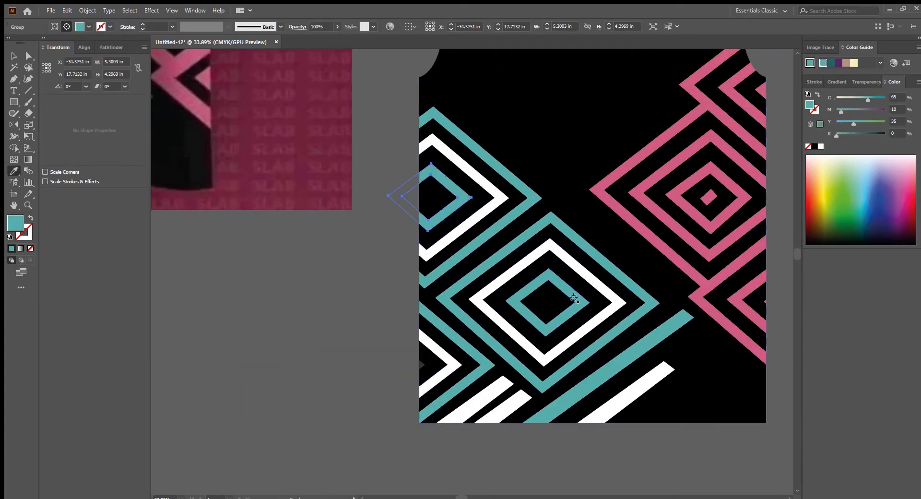
pyautogui.click(387, 330)
# - Remove the body-shaped clipping from the recoloured panel copy, leaving it as a full rectangle
pyautogui.moveTo(567, 300); pyautogui.dragTo(468, 300)
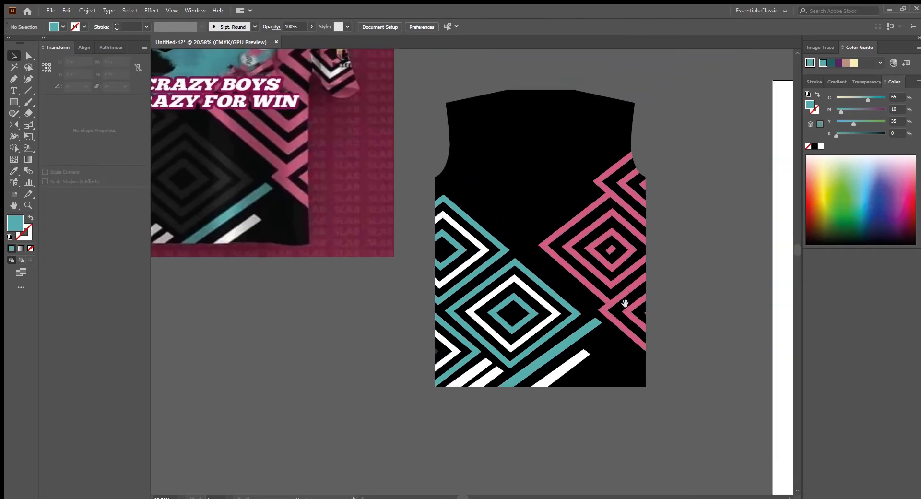
pyautogui.scroll(1, 625, 303)
pyautogui.click(570, 224)
pyautogui.click(603, 308)
pyautogui.click(681, 283)
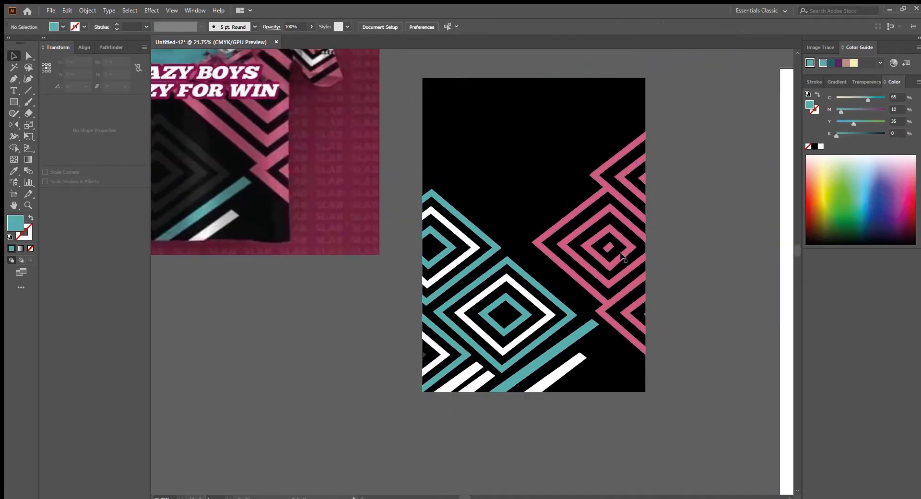
# - Release the rectangle's clipping mask on the recoloured panel copy and delete its three pink diamonds
pyautogui.click(621, 254)
pyautogui.hotkey('ctrl', 'alt', '7')
pyautogui.click(709, 275)
pyautogui.moveTo(709, 274); pyautogui.dragTo(658, 307)
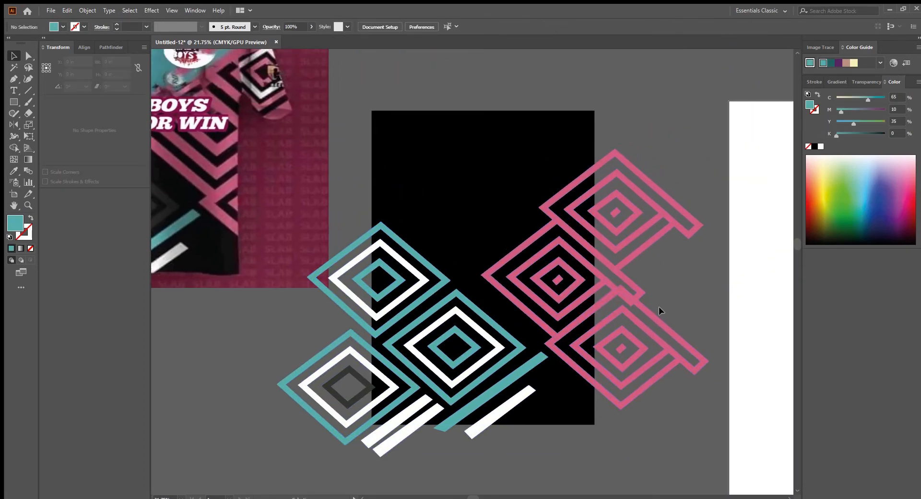
pyautogui.moveTo(680, 228); pyautogui.dragTo(680, 346)
pyautogui.press('Delete')
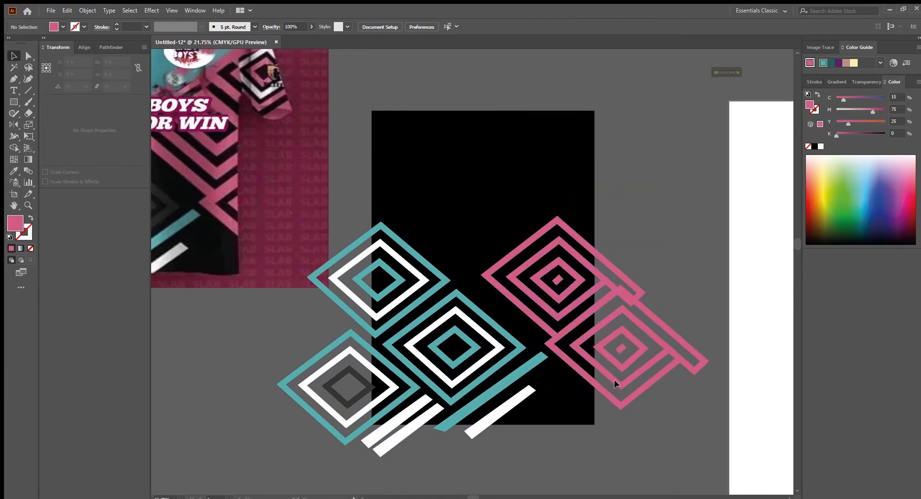
pyautogui.click(615, 380)
pyautogui.press('Delete')
# - Move the black rectangle so it sits behind the three teal and white diamonds and the stripes
pyautogui.moveTo(535, 279); pyautogui.dragTo(464, 323)
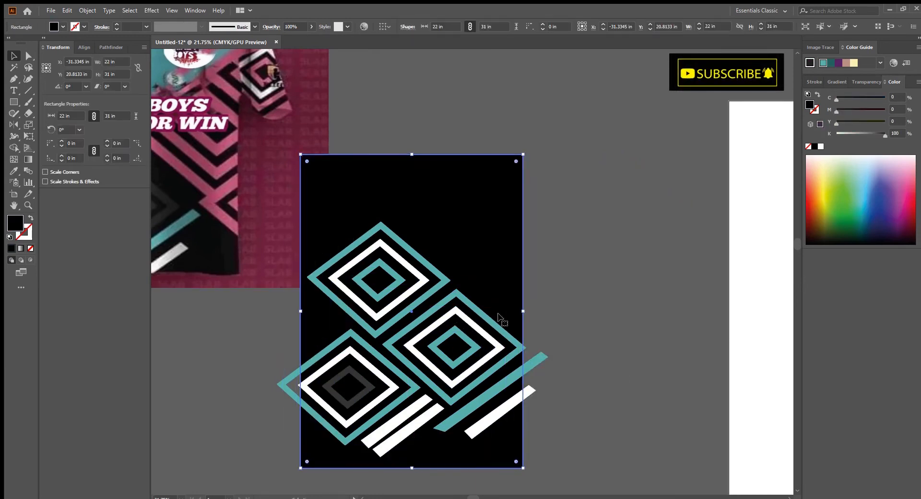
pyautogui.moveTo(513, 292); pyautogui.dragTo(579, 281)
pyautogui.moveTo(650, 265); pyautogui.dragTo(455, 443)
pyautogui.moveTo(468, 368); pyautogui.dragTo(582, 303)
pyautogui.scroll(-3, 587, 300)
pyautogui.moveTo(626, 281); pyautogui.dragTo(562, 351)
pyautogui.moveTo(683, 285); pyautogui.dragTo(668, 293)
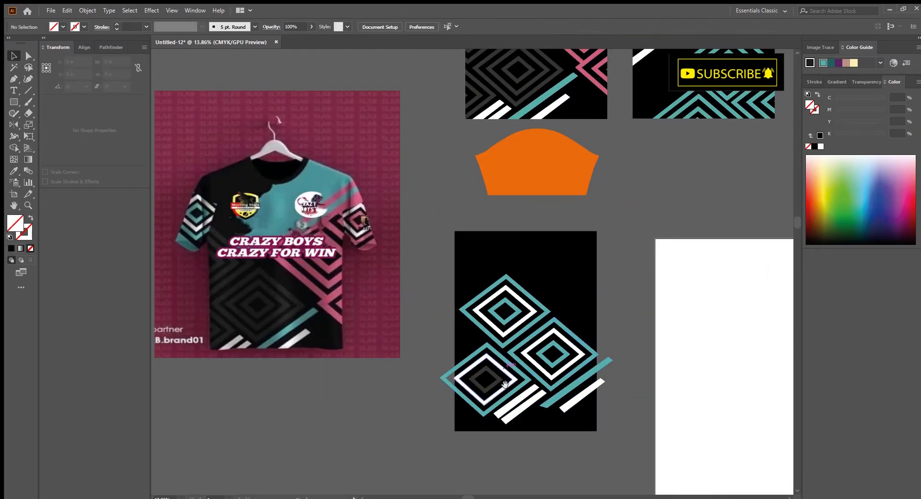
# - Fill the grey inner ring of the lower-left diamond with white
pyautogui.scroll(3, 453, 391)
pyautogui.click(536, 356)
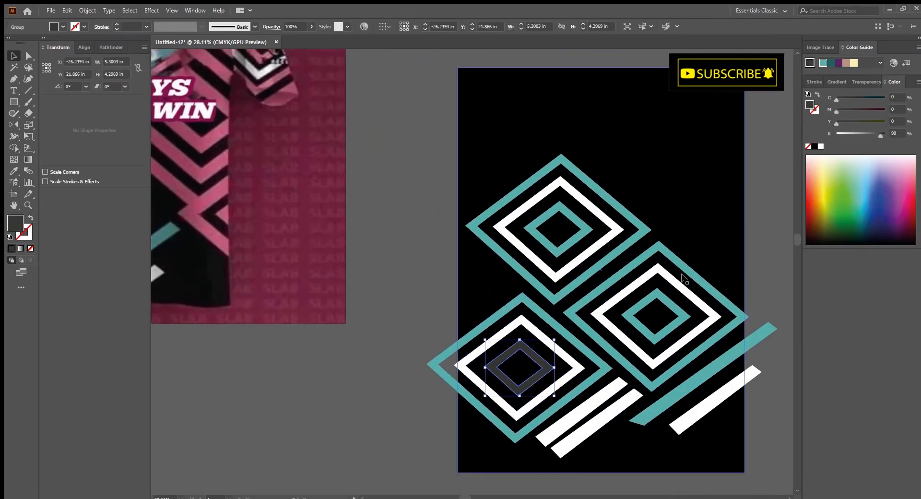
pyautogui.click(820, 146)
pyautogui.scroll(-3, 739, 183)
pyautogui.moveTo(703, 113); pyautogui.dragTo(580, 253)
pyautogui.click(580, 254)
pyautogui.moveTo(642, 292); pyautogui.dragTo(628, 225)
# - Move the orange sleeve shape over the diamond artwork and bring it to the front
pyautogui.moveTo(533, 132); pyautogui.dragTo(534, 341)
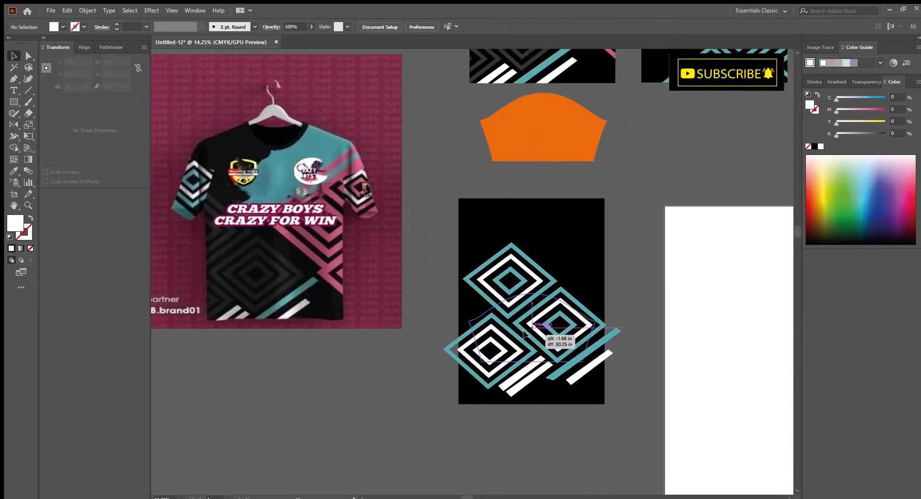
pyautogui.moveTo(523, 331); pyautogui.dragTo(523, 332)
pyautogui.scroll(2, 535, 336)
pyautogui.hotkey('ctrl', 'shift', ']')
pyautogui.scroll(-2, 582, 343)
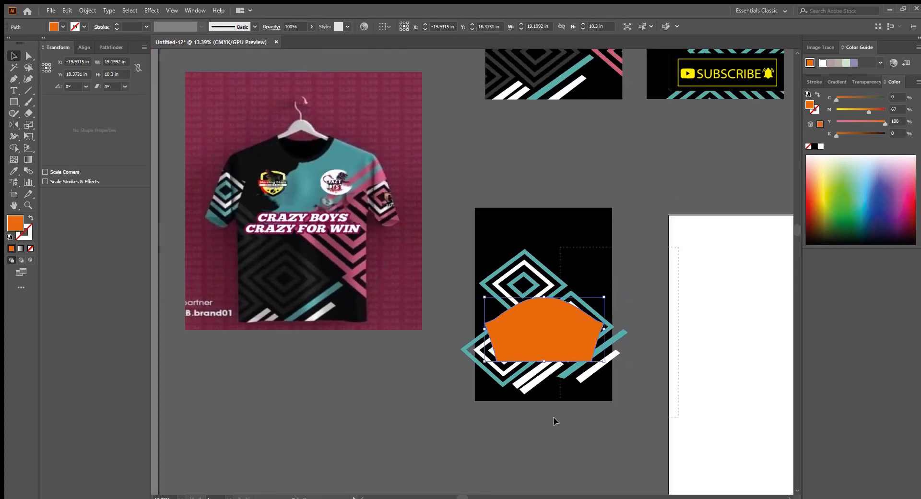
# - Try to clip the diamond artwork to the orange sleeve shape
pyautogui.moveTo(553, 417); pyautogui.dragTo(467, 448)
pyautogui.hotkey('ctrl', '7')
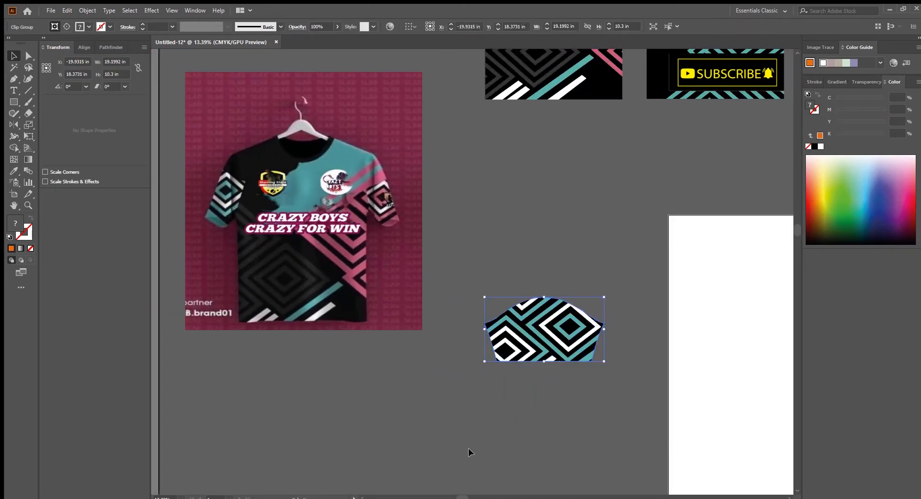
pyautogui.scroll(2, 571, 355)
pyautogui.scroll(-2, 554, 397)
pyautogui.scroll(3, 538, 331)
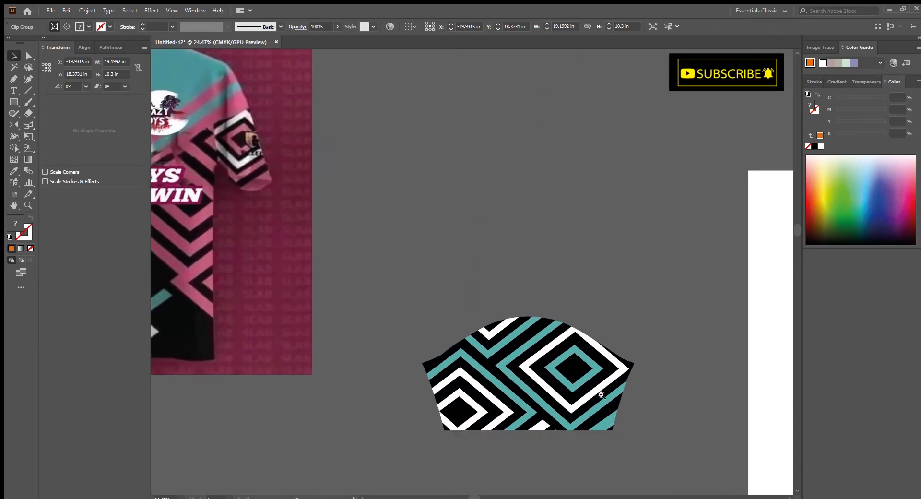
pyautogui.scroll(-3, 557, 370)
pyautogui.hotkey('ctrl', 'z')
# - Delete the upper teal diamond and reposition the orange sleeve shape higher over the two remaining diamonds
pyautogui.click(665, 379)
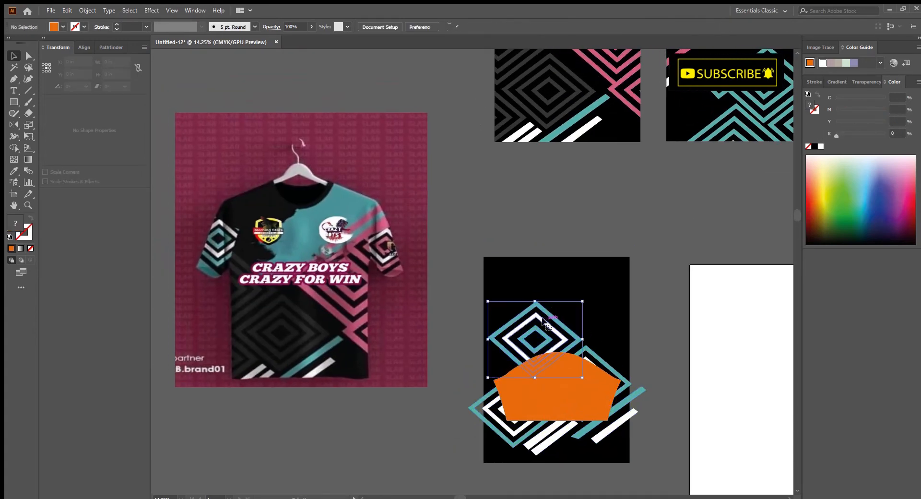
pyautogui.press('Delete')
pyautogui.scroll(1, 585, 365)
pyautogui.moveTo(581, 370); pyautogui.dragTo(706, 279)
pyautogui.moveTo(680, 299); pyautogui.dragTo(560, 360)
pyautogui.scroll(-2, 560, 360)
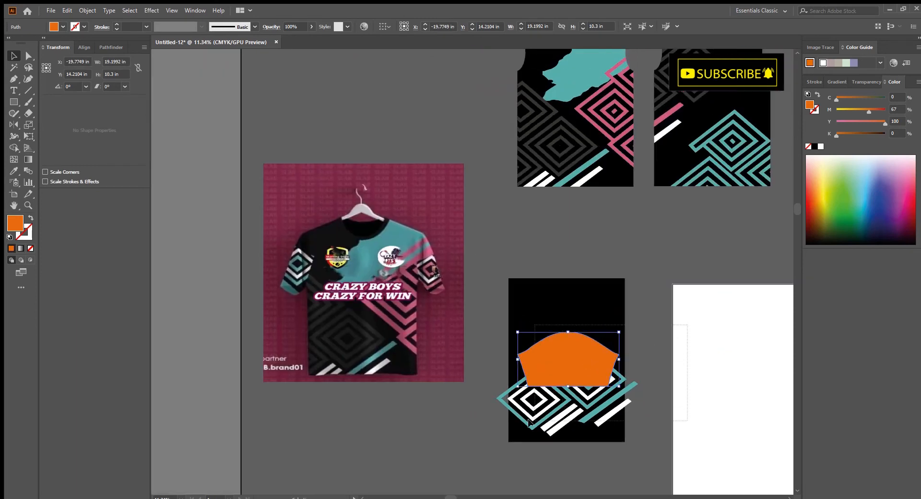
# - Clip the diamond artwork to the sleeve shape and place a copy of the sleeve below the front panel
pyautogui.keyDown('shift'); pyautogui.click(530, 421); pyautogui.keyUp('shift')
pyautogui.hotkey('ctrl', '7')
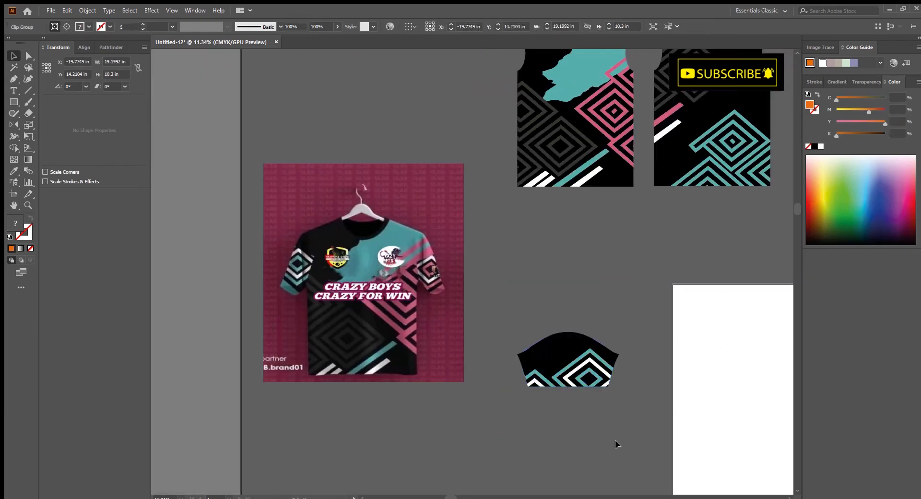
pyautogui.click(615, 439)
pyautogui.moveTo(615, 439); pyautogui.dragTo(589, 484)
pyautogui.moveTo(541, 384); pyautogui.dragTo(556, 295)
pyautogui.moveTo(529, 256); pyautogui.dragTo(534, 251)
# - Release the clipping mask on the lower of the two sleeves
pyautogui.moveTo(596, 318); pyautogui.dragTo(504, 321)
pyautogui.moveTo(483, 372); pyautogui.dragTo(484, 372)
pyautogui.moveTo(494, 369); pyautogui.dragTo(508, 318)
pyautogui.scroll(1, 427, 334)
pyautogui.hotkey('ctrl', 'alt', '7')
pyautogui.click(595, 380)
pyautogui.scroll(3, 509, 318)
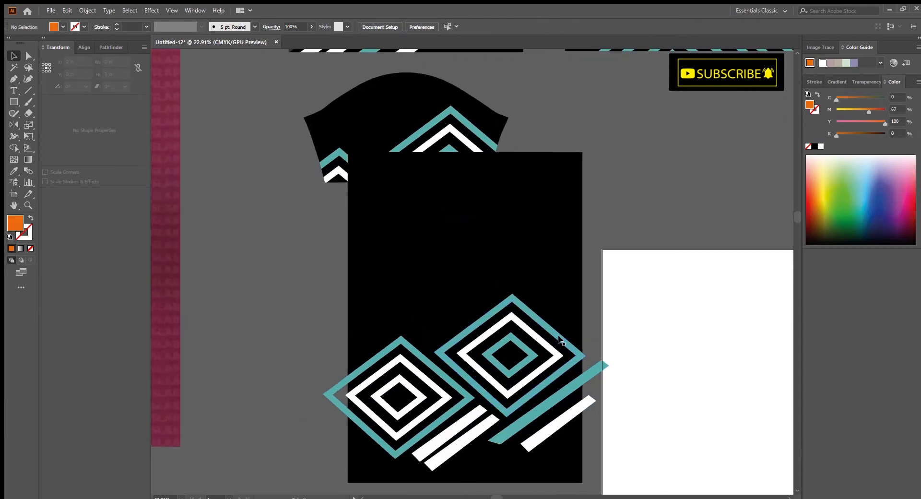
# - Hide the finished pieces and fill the unclipped artwork's teal shapes with pink sampled from the reference photo
pyautogui.scroll(-3, 538, 337)
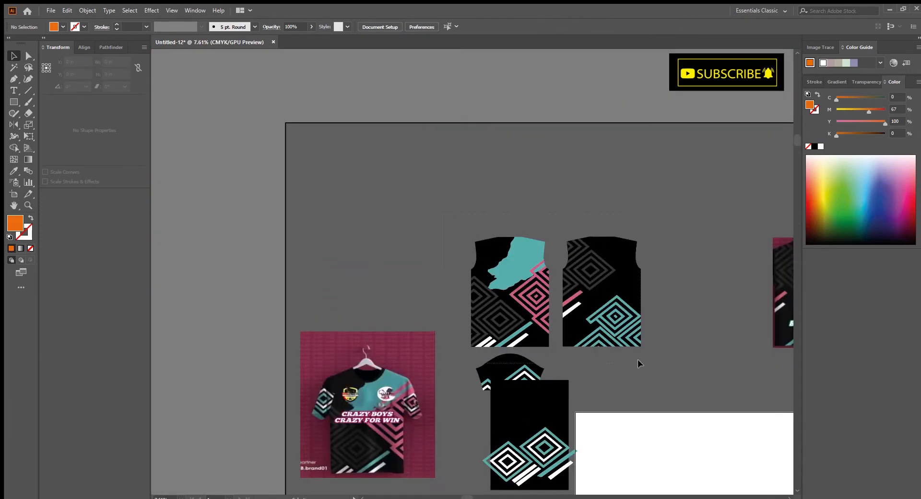
pyautogui.moveTo(637, 359); pyautogui.dragTo(638, 359)
pyautogui.press('Delete')
pyautogui.scroll(5, 551, 310)
pyautogui.moveTo(571, 451); pyautogui.dragTo(606, 368)
pyautogui.scroll(1, 605, 354)
pyautogui.press('y')
pyautogui.click(576, 337)
pyautogui.scroll(-5, 575, 338)
pyautogui.moveTo(429, 309); pyautogui.dragTo(545, 316)
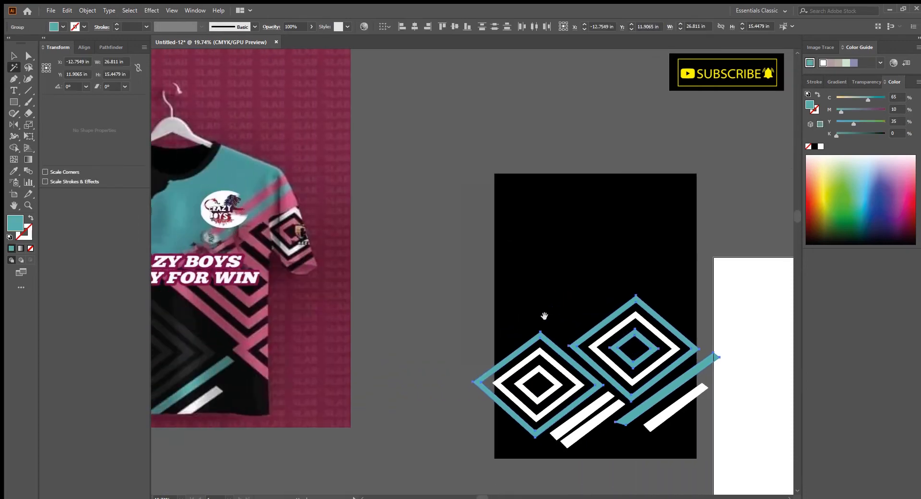
pyautogui.moveTo(409, 323); pyautogui.dragTo(454, 327)
pyautogui.click(303, 298)
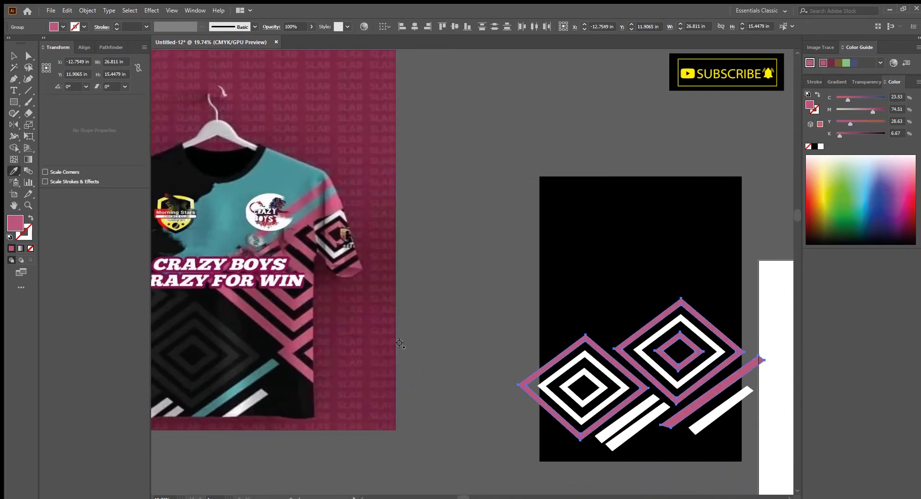
# - Show the hidden front, back and sleeve pieces again
pyautogui.click(488, 317)
pyautogui.moveTo(606, 339); pyautogui.dragTo(528, 338)
pyautogui.moveTo(527, 338); pyautogui.dragTo(487, 338)
pyautogui.hotkey('ctrl', 'alt', '3')
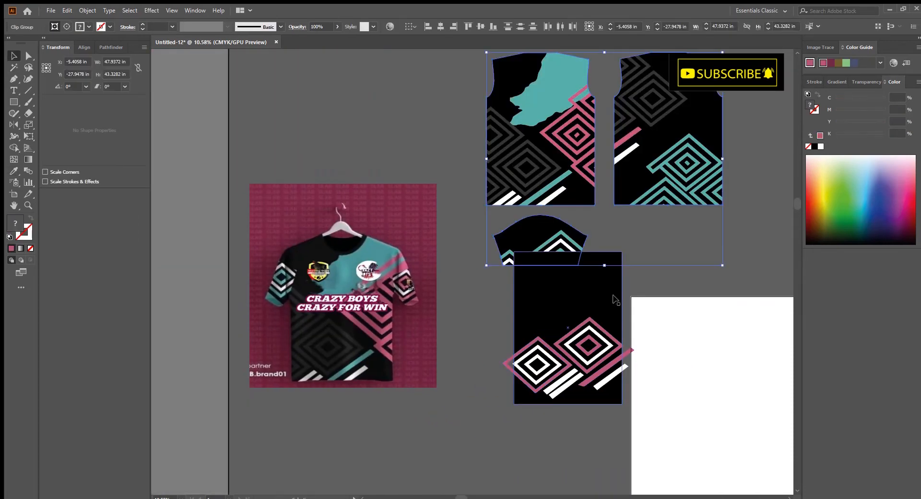
pyautogui.click(632, 288)
pyautogui.moveTo(597, 324); pyautogui.dragTo(608, 294)
pyautogui.click(637, 354)
pyautogui.click(654, 344)
pyautogui.moveTo(654, 345); pyautogui.dragTo(617, 378)
pyautogui.click(618, 379)
pyautogui.keyDown('shift'); pyautogui.click(546, 374); pyautogui.keyUp('shift')
pyautogui.keyDown('shift'); pyautogui.click(439, 410); pyautogui.keyUp('shift')
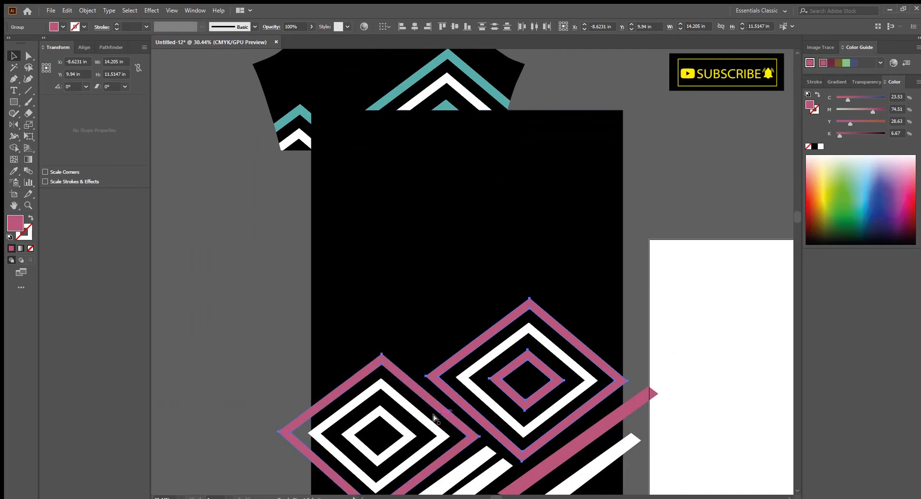
pyautogui.keyDown('shift'); pyautogui.click(413, 435); pyautogui.keyUp('shift')
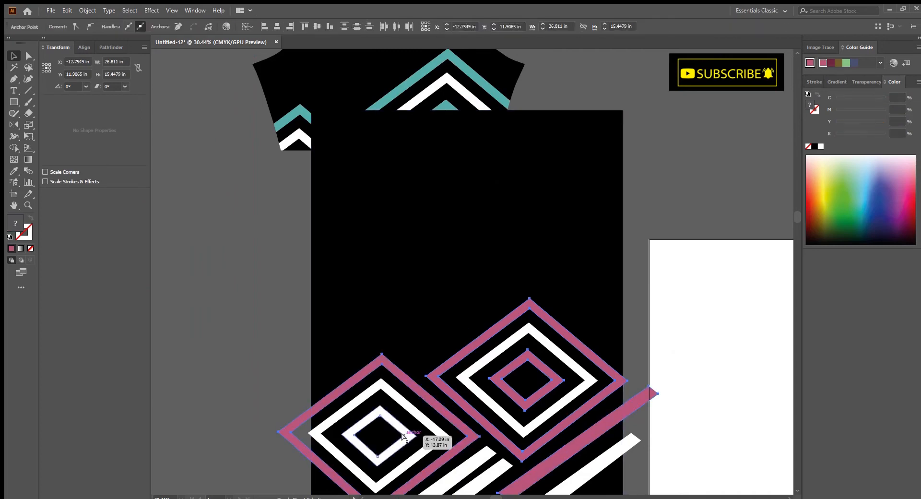
pyautogui.moveTo(494, 413); pyautogui.dragTo(494, 443)
pyautogui.click(438, 405)
# - Fill both diamonds' outer and inner rings and the long pink stripe with the pink sampled from the front panel's diamonds
pyautogui.click(445, 442)
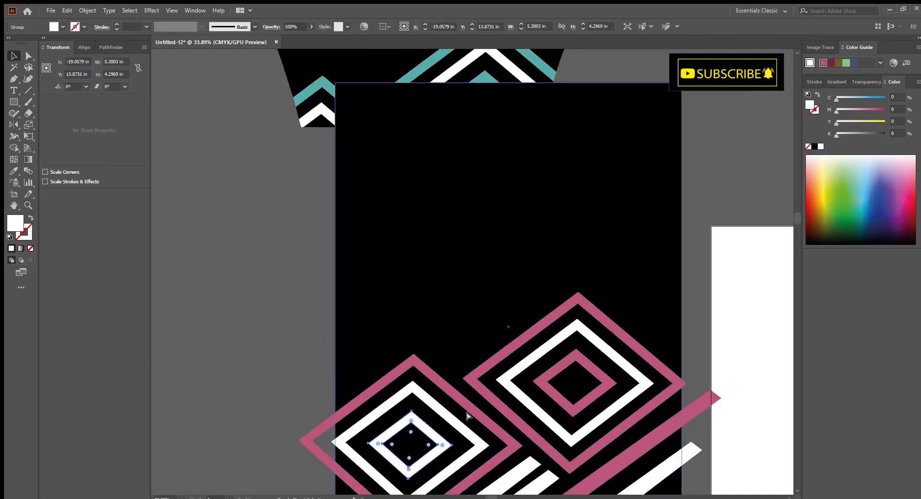
pyautogui.keyDown('shift'); pyautogui.click(472, 411); pyautogui.keyUp('shift')
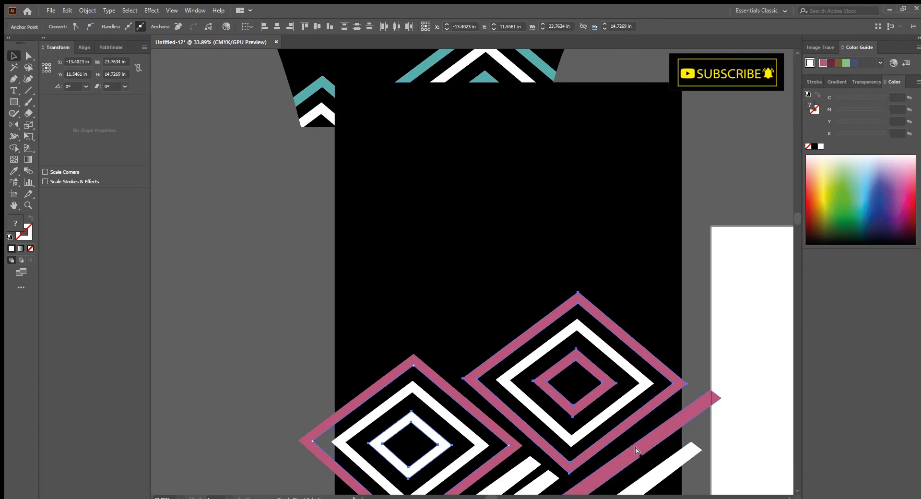
pyautogui.keyDown('shift'); pyautogui.click(636, 451); pyautogui.keyUp('shift')
pyautogui.scroll(-5, 648, 390)
pyautogui.moveTo(649, 144); pyautogui.dragTo(732, 424)
pyautogui.scroll(8, 732, 423)
pyautogui.moveTo(590, 272); pyautogui.dragTo(629, 358)
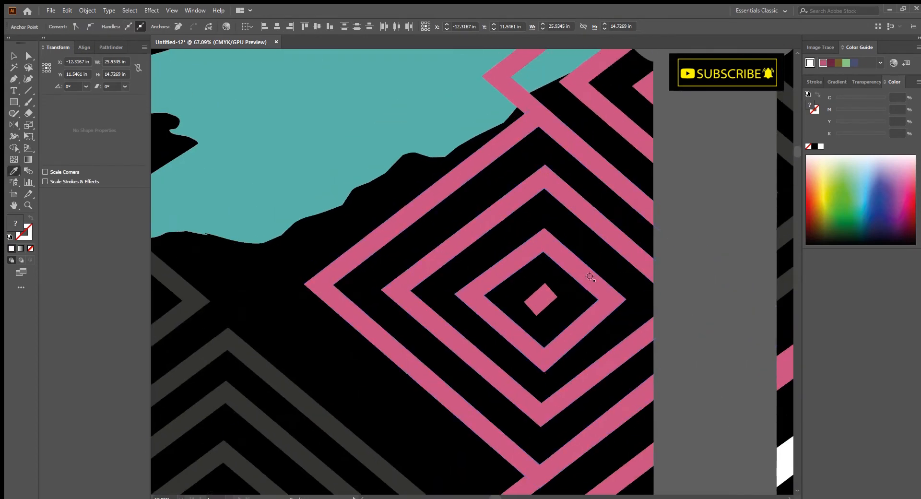
pyautogui.click(589, 276)
pyautogui.scroll(-12, 605, 326)
pyautogui.scroll(4, 645, 405)
pyautogui.press('v')
pyautogui.click(665, 369)
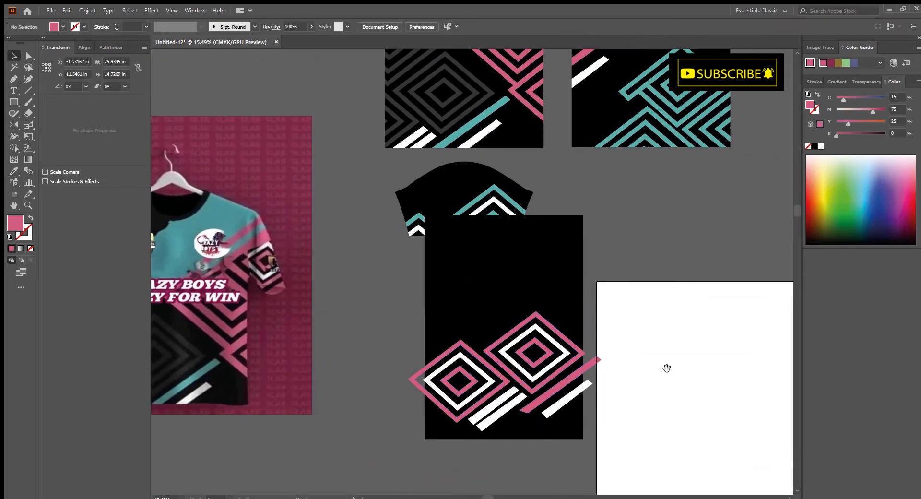
# - Clip the pink and white diamond artwork to the sleeve shape
pyautogui.moveTo(667, 368); pyautogui.dragTo(674, 375)
pyautogui.moveTo(413, 443); pyautogui.dragTo(405, 439)
pyautogui.hotkey('ctrl', '7')
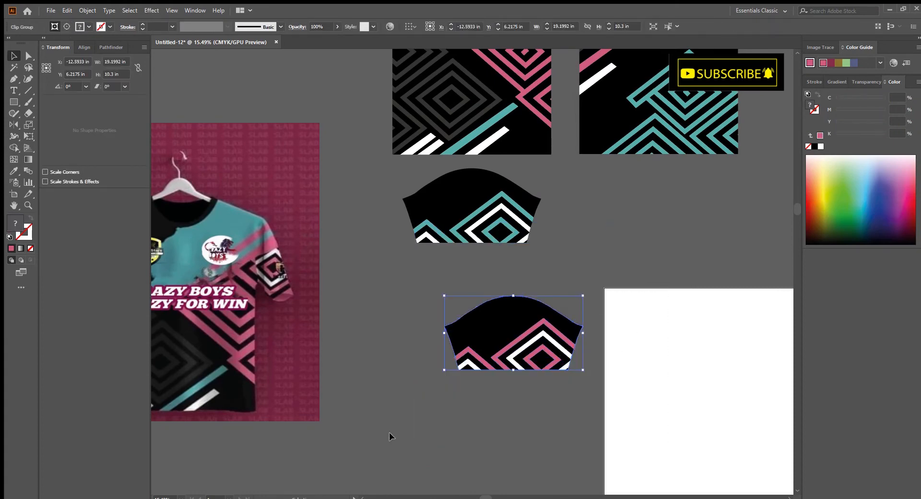
pyautogui.click(391, 437)
pyautogui.scroll(-5, 552, 396)
# - Move the pink sleeve below the back panel and mirror it horizontally
pyautogui.moveTo(515, 355); pyautogui.dragTo(479, 382)
pyautogui.moveTo(495, 381); pyautogui.dragTo(530, 370)
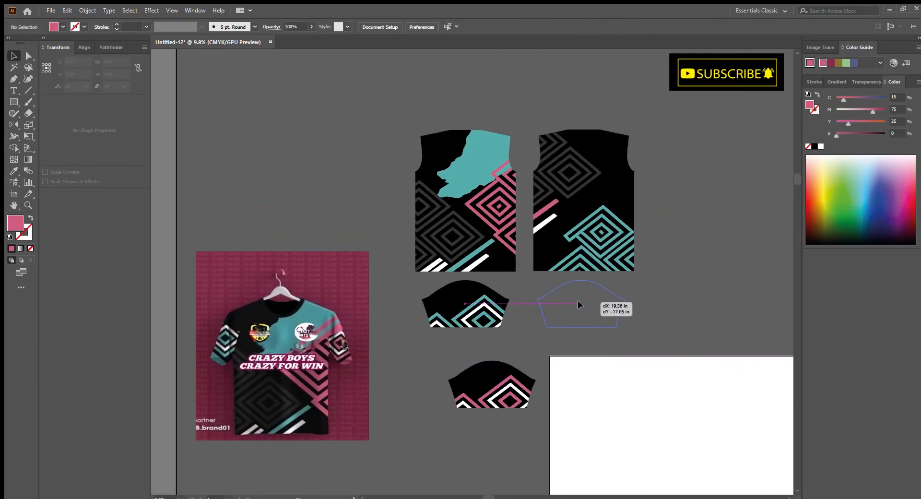
pyautogui.moveTo(579, 304); pyautogui.dragTo(579, 306)
pyautogui.press('o')
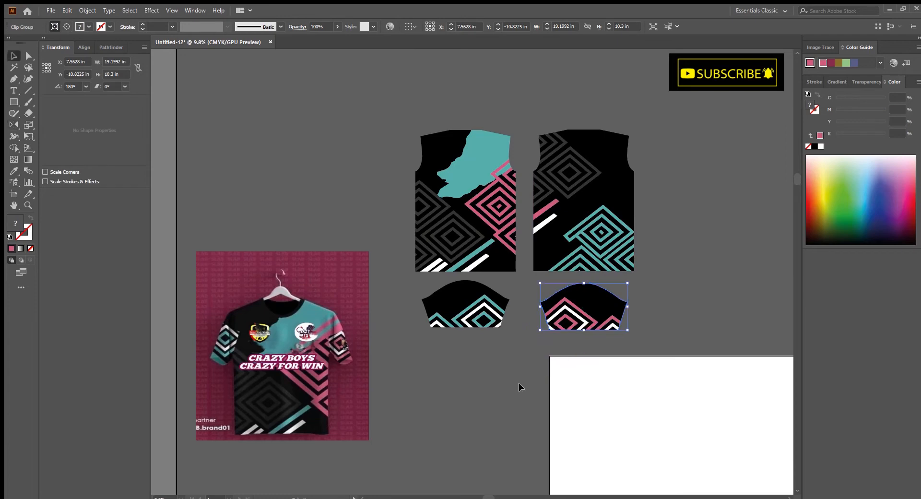
pyautogui.click(520, 387)
# - Move the back panel and pink sleeve together closer to the front panel and teal sleeve
pyautogui.scroll(-2, 520, 386)
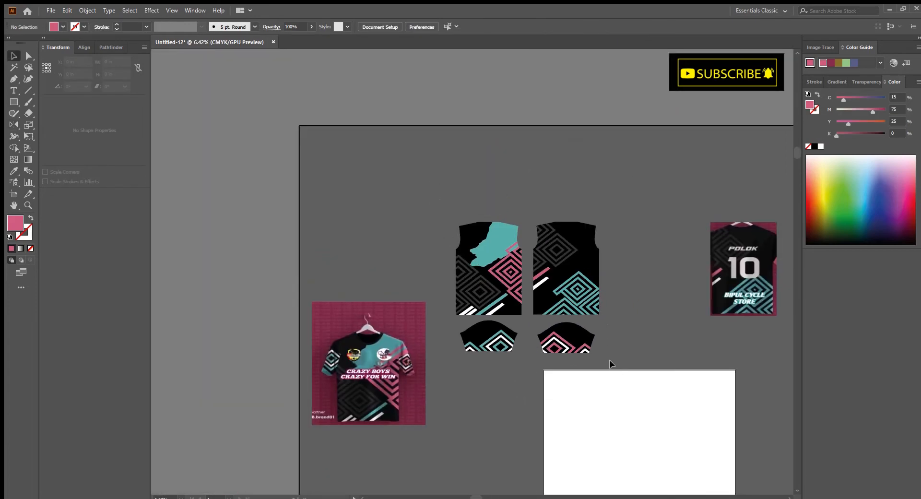
pyautogui.moveTo(609, 359); pyautogui.dragTo(490, 288)
pyautogui.scroll(2, 578, 296)
pyautogui.click(632, 378)
pyautogui.moveTo(631, 378); pyautogui.dragTo(557, 307)
pyautogui.moveTo(553, 368); pyautogui.dragTo(542, 368)
pyautogui.scroll(2, 527, 312)
pyautogui.scroll(-3, 528, 312)
pyautogui.scroll(2, 556, 310)
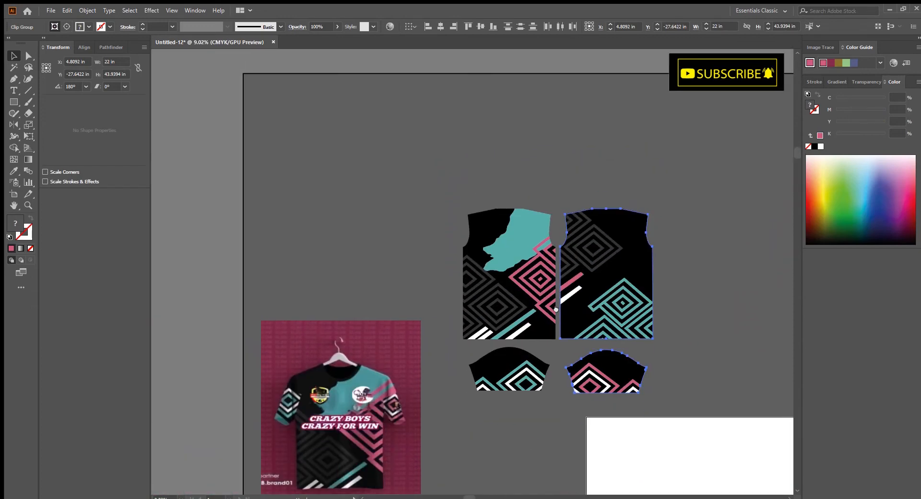
# - Draw a rectangle about 19.87 by 3.89 in above the panels and fill it with black sampled from the back panel
pyautogui.scroll(5, 556, 309)
pyautogui.moveTo(601, 308); pyautogui.dragTo(578, 372)
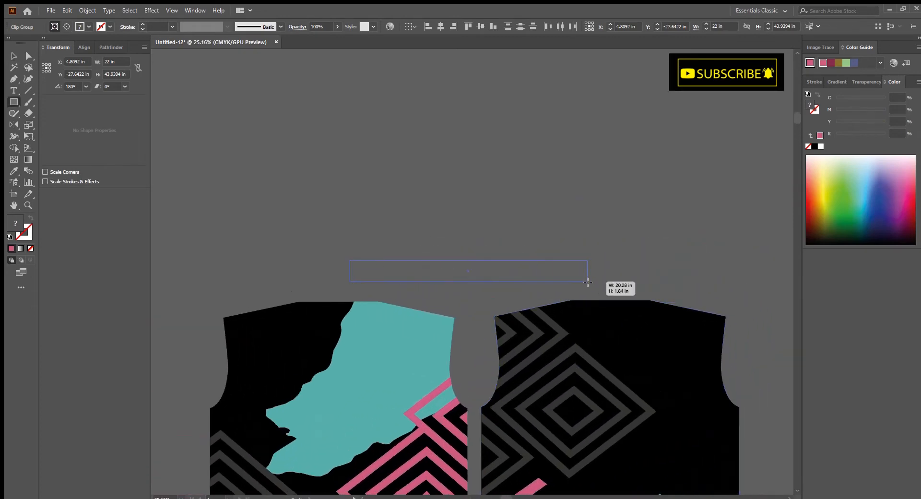
pyautogui.moveTo(583, 289); pyautogui.dragTo(583, 289)
pyautogui.scroll(-1, 569, 322)
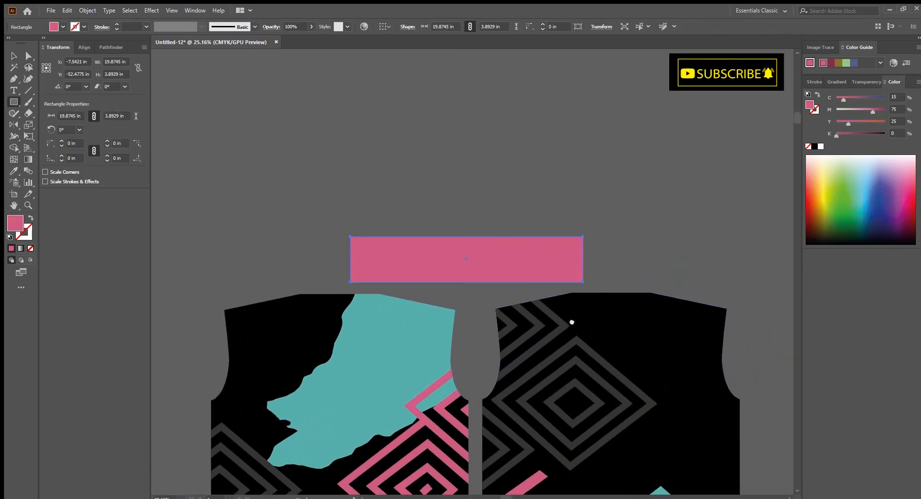
pyautogui.press('i')
pyautogui.click(650, 320)
pyautogui.press('v')
pyautogui.click(614, 264)
pyautogui.scroll(-5, 615, 264)
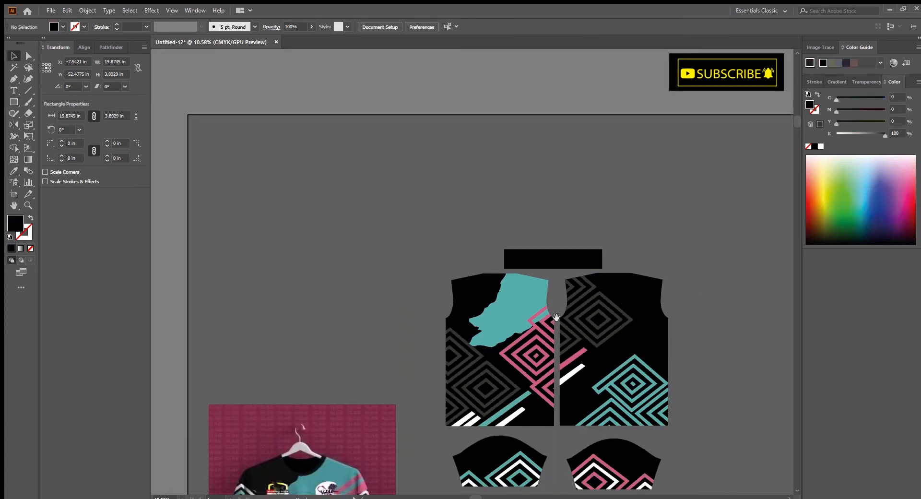
# - Move the front-view reference photo up beside the jersey's front panel
pyautogui.moveTo(424, 468); pyautogui.dragTo(394, 357)
pyautogui.moveTo(287, 224); pyautogui.dragTo(287, 225)
pyautogui.scroll(3, 777, 314)
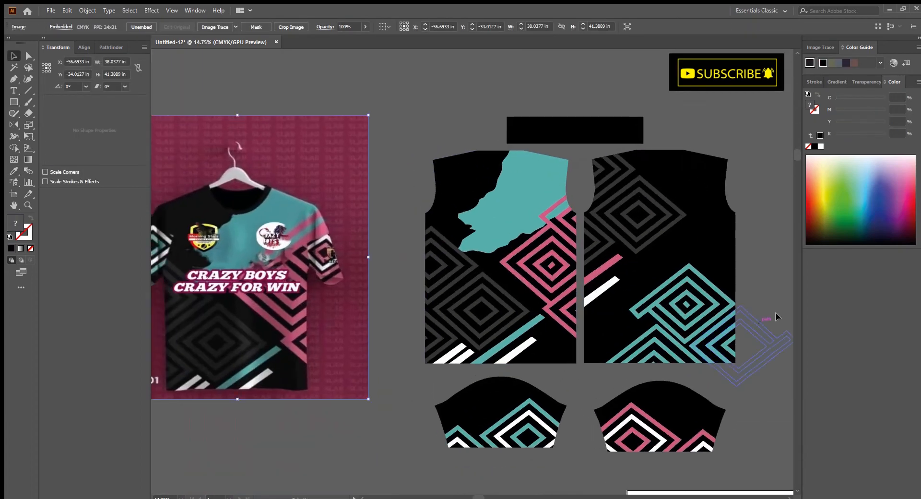
# - Add a text object beside the back panel containing the player's name in capitals
pyautogui.scroll(6, 600, 297)
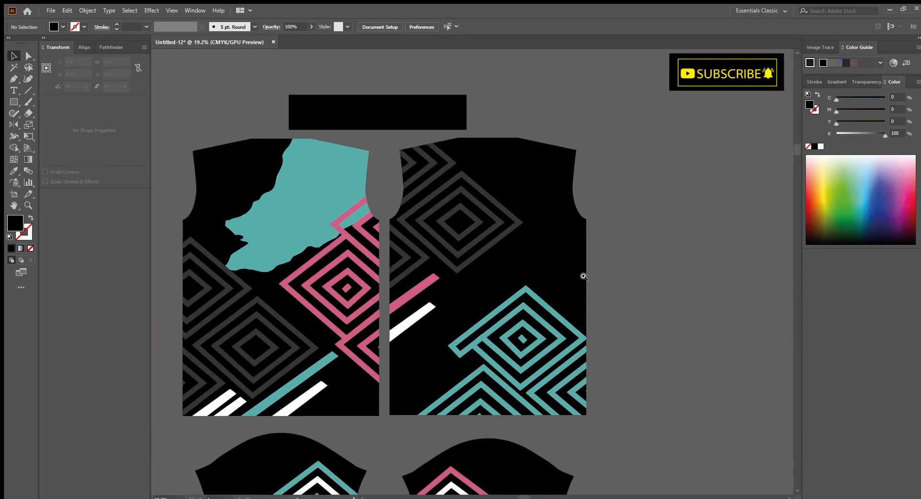
pyautogui.press('t')
pyautogui.click(635, 210)
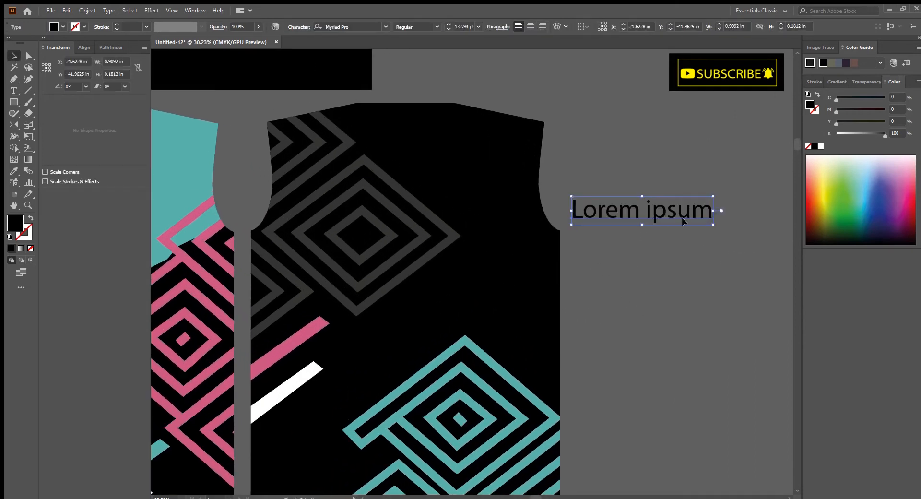
pyautogui.tripleClick(674, 215)
pyautogui.write('SHAKIL')
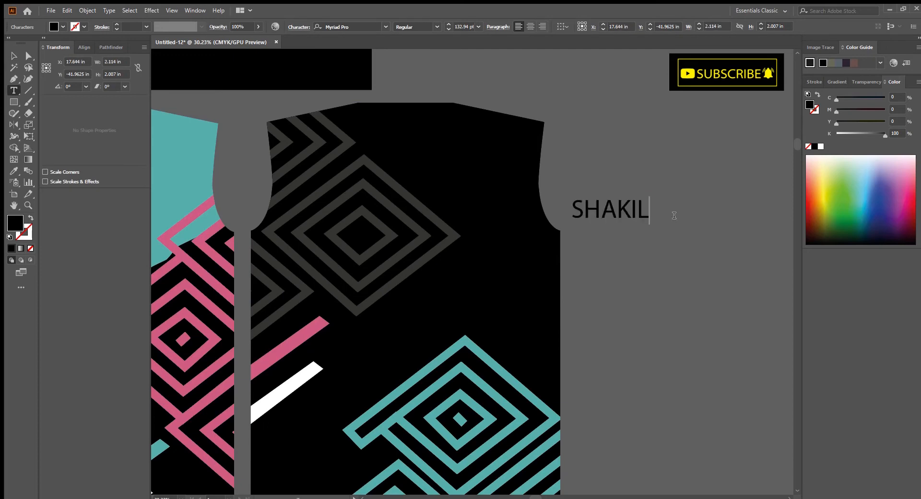
# - Set the player's name in white FC Barcelona Font 2013 and size it 10 in wide by 3.5 in high
pyautogui.click(14, 55)
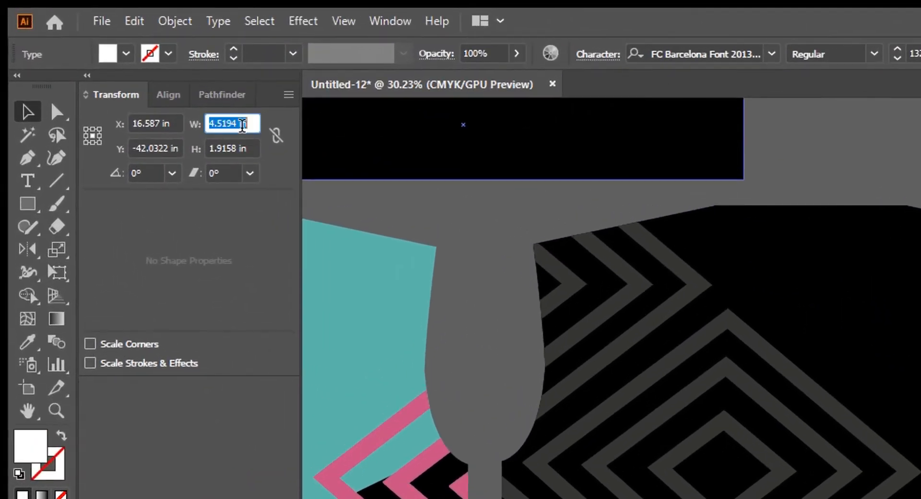
pyautogui.press('Tab')
pyautogui.write('3.5')
pyautogui.press('Return')
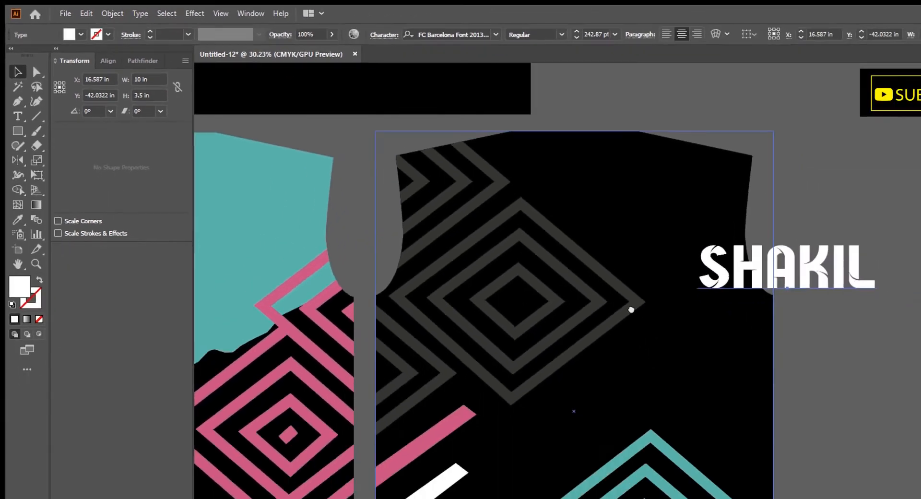
# - Place the player's name across the upper centre of the black back panel
pyautogui.moveTo(630, 205); pyautogui.dragTo(468, 188)
pyautogui.scroll(-5, 468, 192)
pyautogui.moveTo(370, 205); pyautogui.dragTo(464, 204)
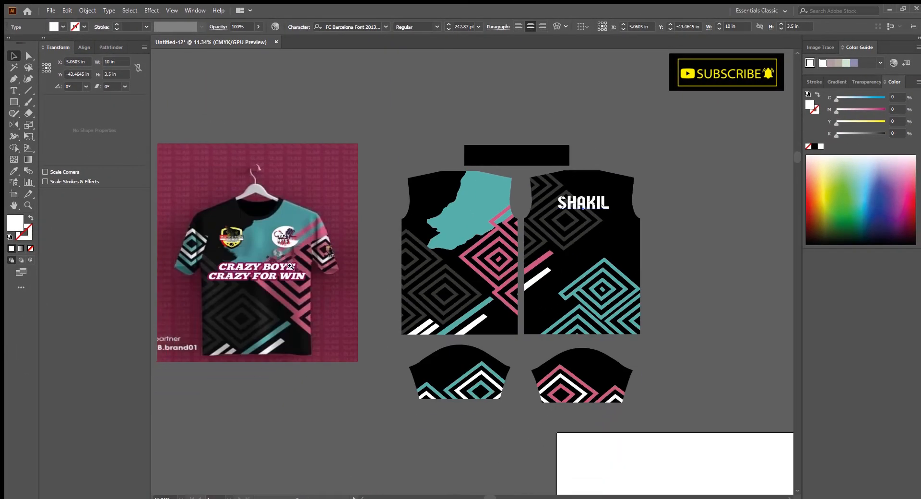
# - Move the back-view reference photo farther away from the jersey panels
pyautogui.scroll(-4, 283, 261)
pyautogui.moveTo(382, 264); pyautogui.dragTo(372, 283)
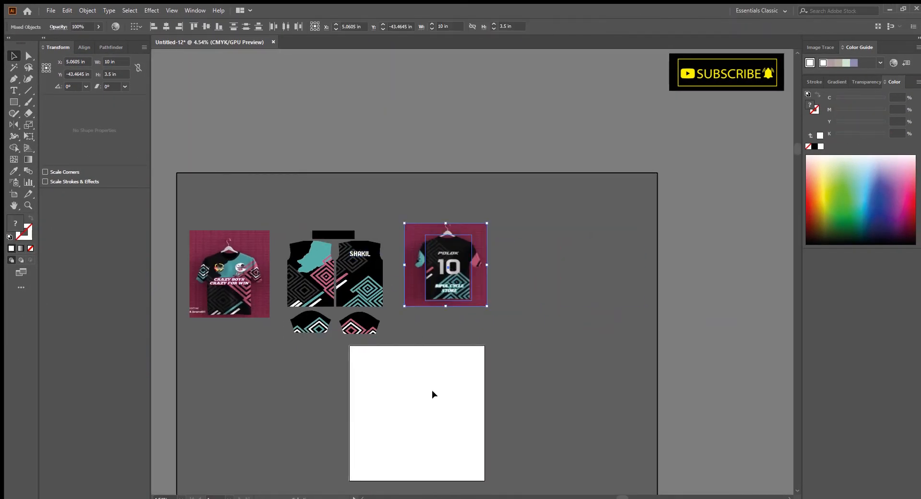
pyautogui.moveTo(451, 276); pyautogui.dragTo(522, 300)
pyautogui.scroll(6, 523, 300)
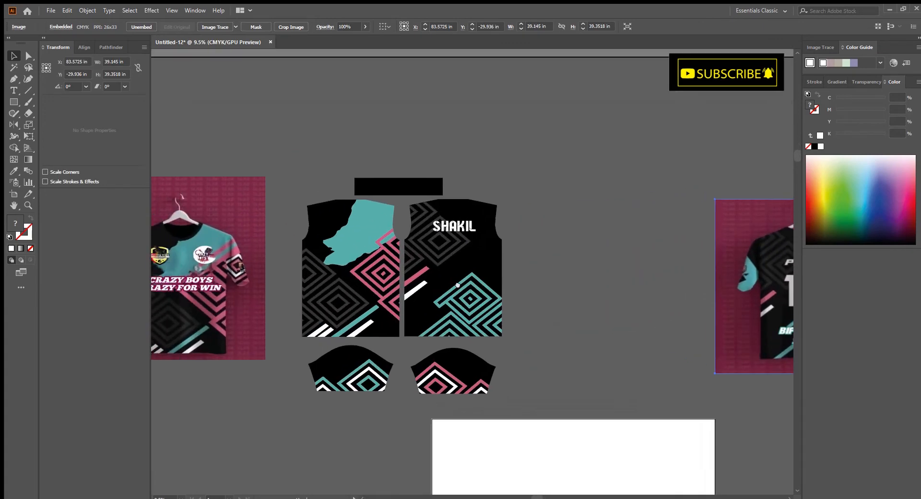
# - Duplicate the player's name straight below itself on the back panel and change the copy to the number 45
pyautogui.scroll(-4, 509, 270)
pyautogui.scroll(7, 458, 289)
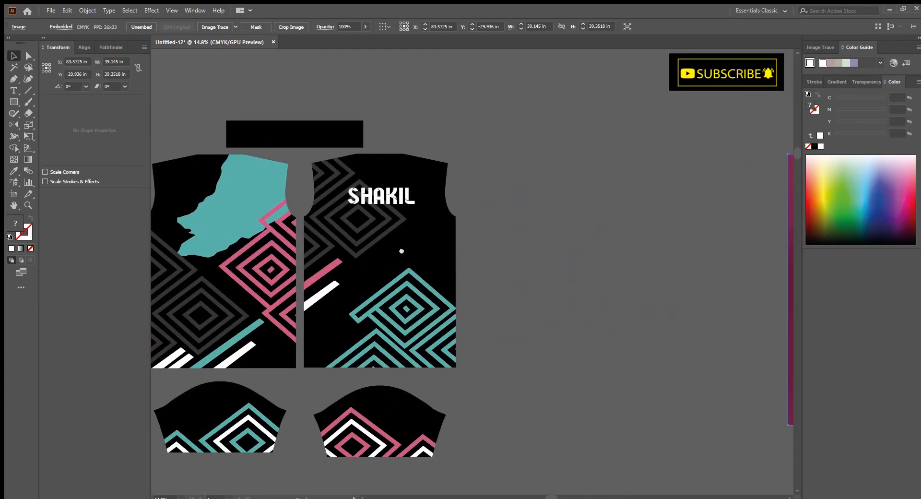
pyautogui.scroll(-2, 435, 211)
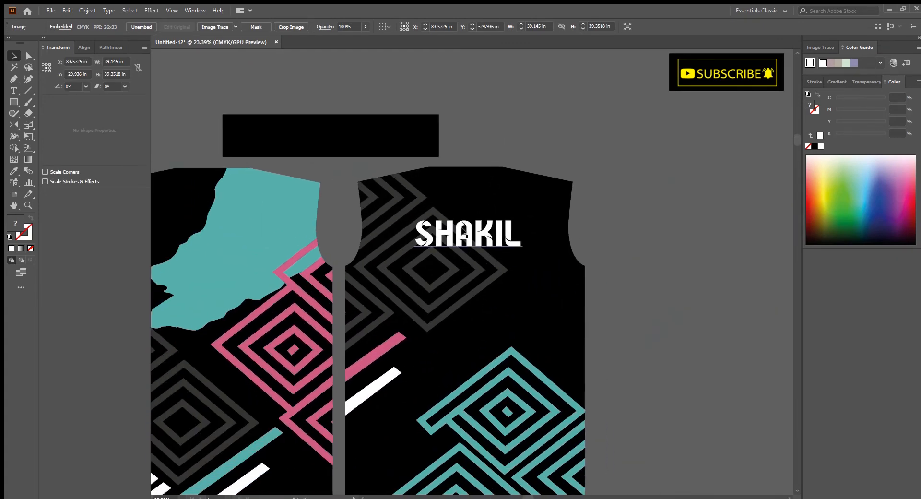
pyautogui.moveTo(469, 239); pyautogui.dragTo(469, 324)
pyautogui.doubleClick(469, 323)
pyautogui.write('45')
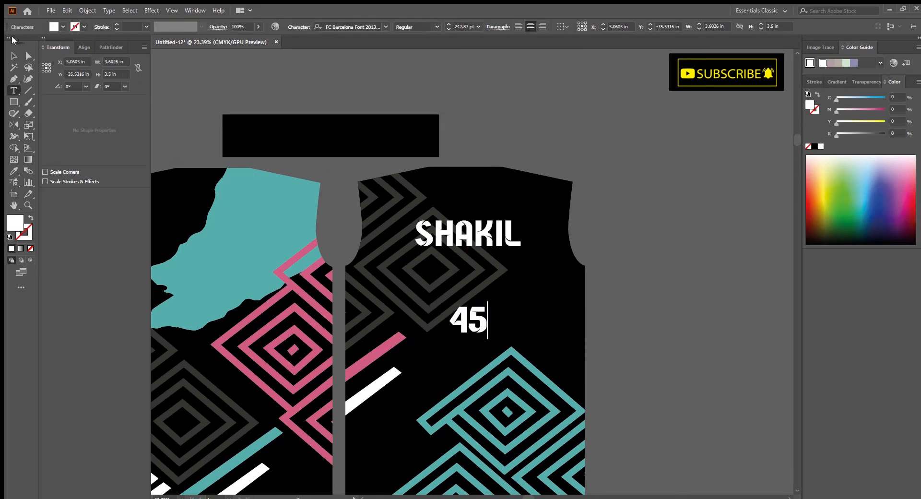
pyautogui.click(14, 56)
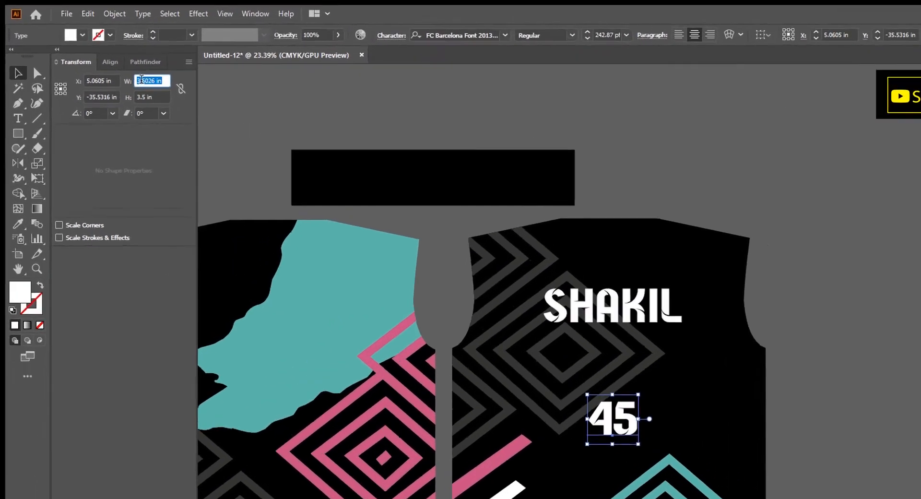
# - Size the jersey number 10 in wide by 14 in high
pyautogui.write('18')
pyautogui.press('Tab')
pyautogui.write('14')
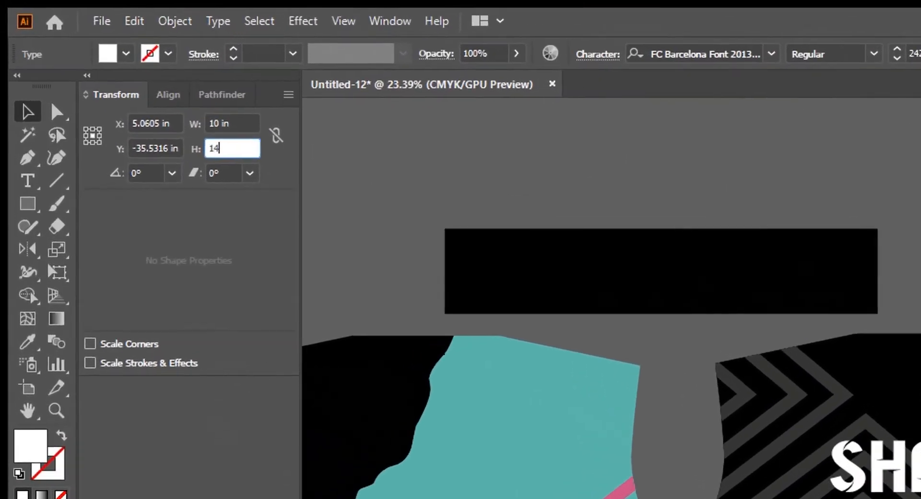
pyautogui.press('Return')
# - Centre the player's name and the number horizontally on the back panel
pyautogui.hotkey('ctrl', 'a')
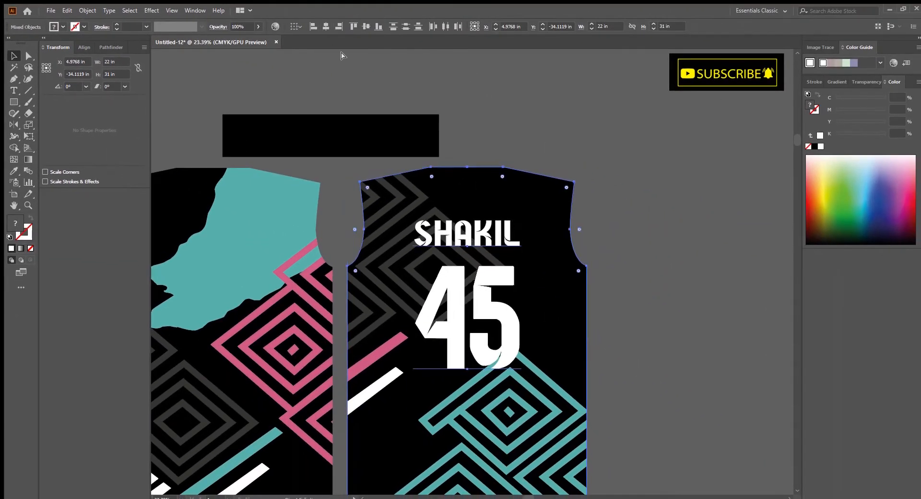
pyautogui.hotkey('ctrl', 'g')
pyautogui.click(484, 113)
# - Bring the back-view reference photo closer to the back panel
pyautogui.scroll(-9, 508, 237)
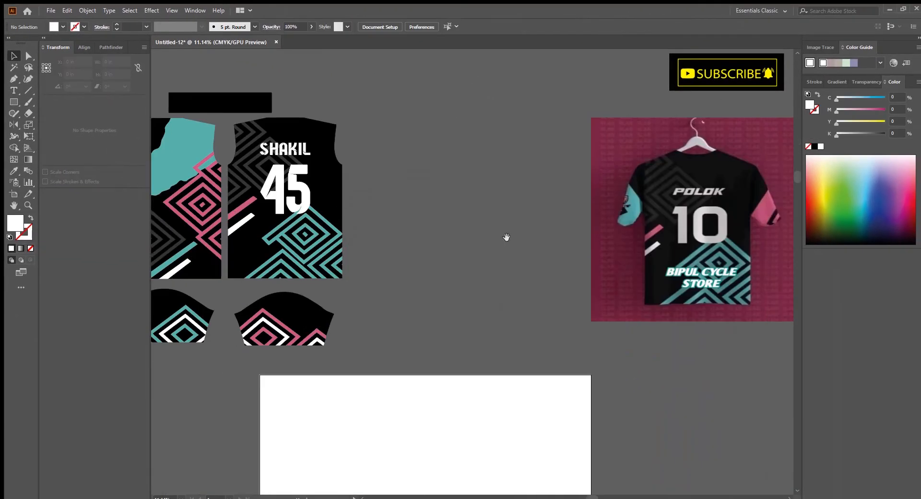
pyautogui.moveTo(618, 274); pyautogui.dragTo(571, 270)
pyautogui.moveTo(615, 250); pyautogui.dragTo(479, 212)
pyautogui.moveTo(403, 219); pyautogui.dragTo(659, 249)
pyautogui.scroll(7, 538, 228)
# - Duplicate the player's name 16.61 in straight down, below the number on the back panel
pyautogui.moveTo(357, 118); pyautogui.dragTo(357, 266)
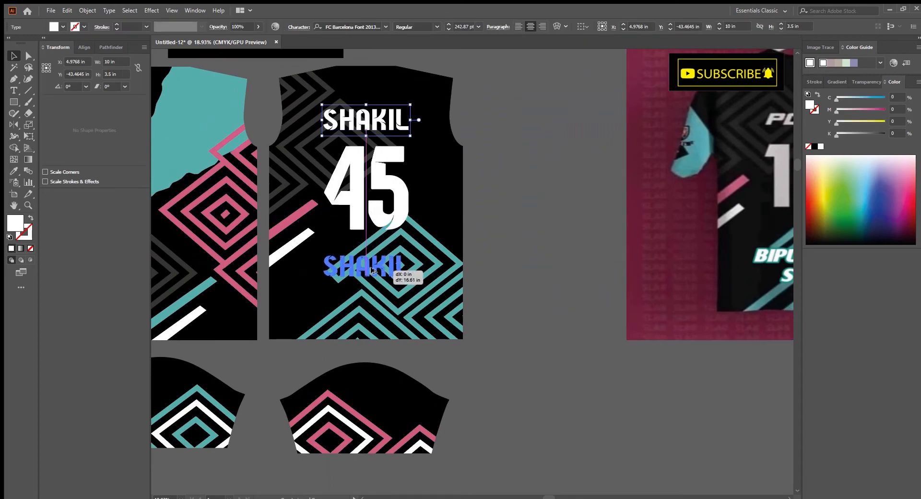
pyautogui.scroll(-2, 366, 250)
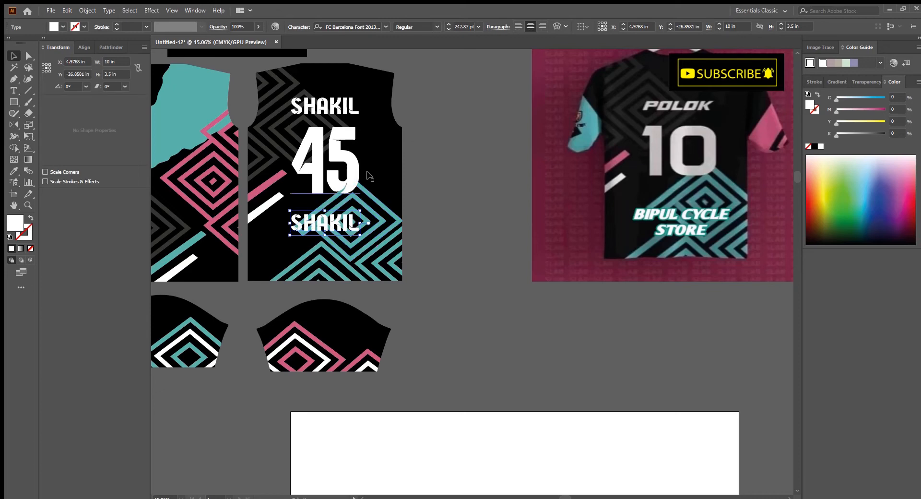
pyautogui.moveTo(354, 236); pyautogui.dragTo(364, 300)
# - Move the back-view reference photo right against the back panel's edge and deselect it
pyautogui.scroll(2, 433, 228)
pyautogui.scroll(-3, 476, 273)
pyautogui.scroll(1, 413, 299)
pyautogui.moveTo(636, 242); pyautogui.dragTo(482, 243)
pyautogui.moveTo(506, 249); pyautogui.dragTo(577, 256)
pyautogui.scroll(2, 472, 287)
pyautogui.click(560, 394)
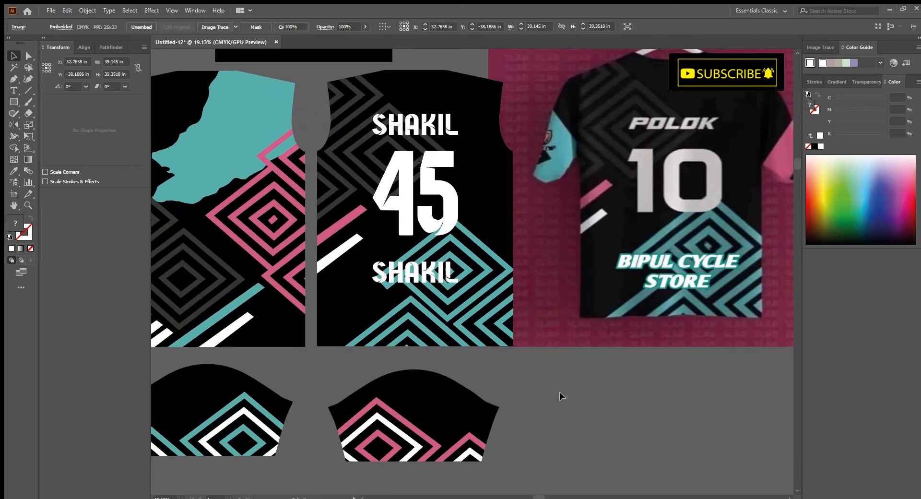
# - Replace the duplicated name below the number with BIPUL CYCLE on one line and STORE on a second line
pyautogui.doubleClick(407, 269)
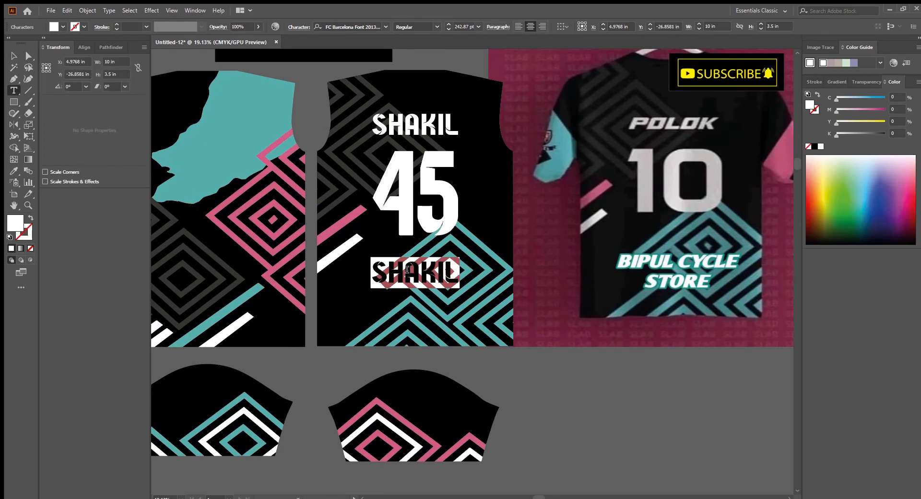
pyautogui.write('BIPUL')
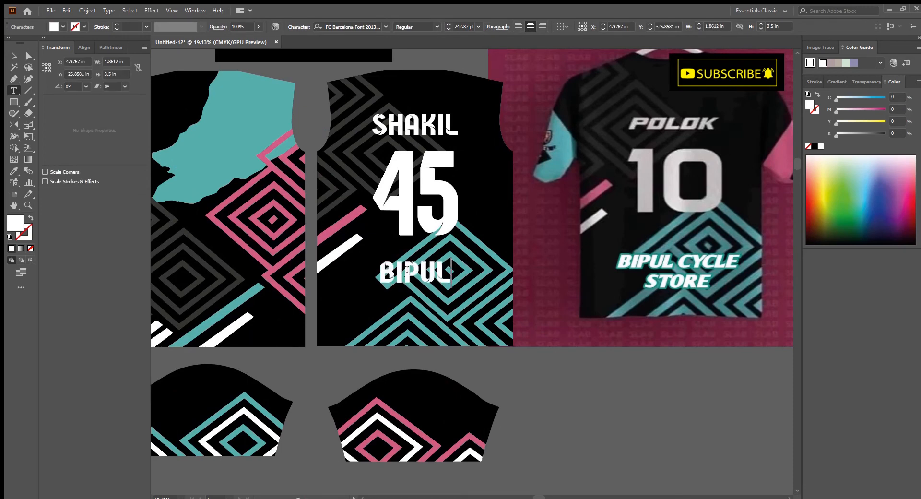
pyautogui.write(' CYCL')
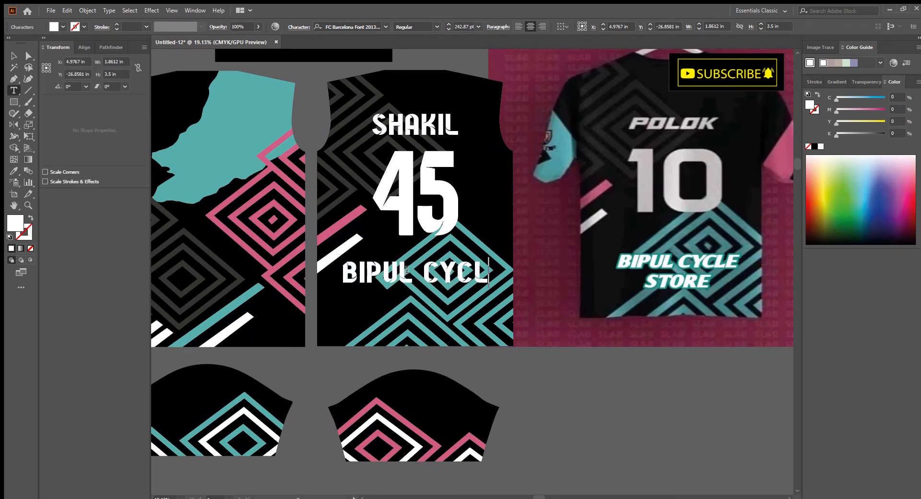
pyautogui.write('E STORE')
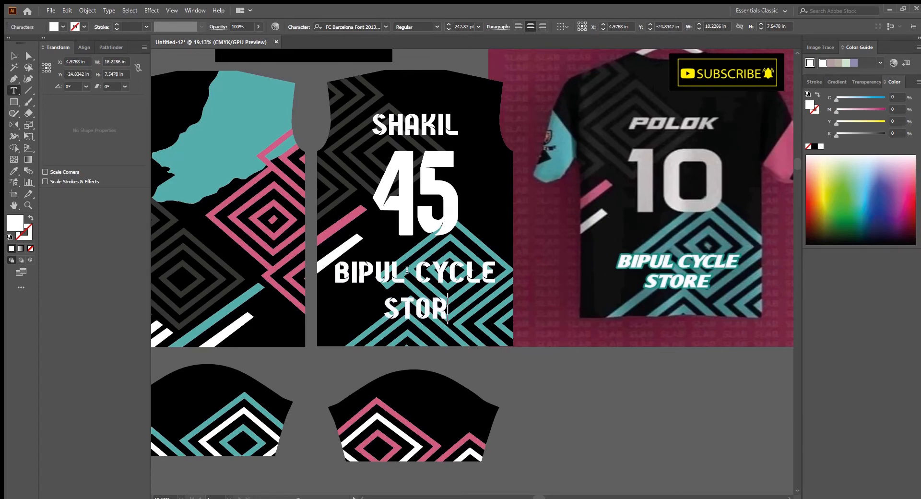
pyautogui.click(14, 56)
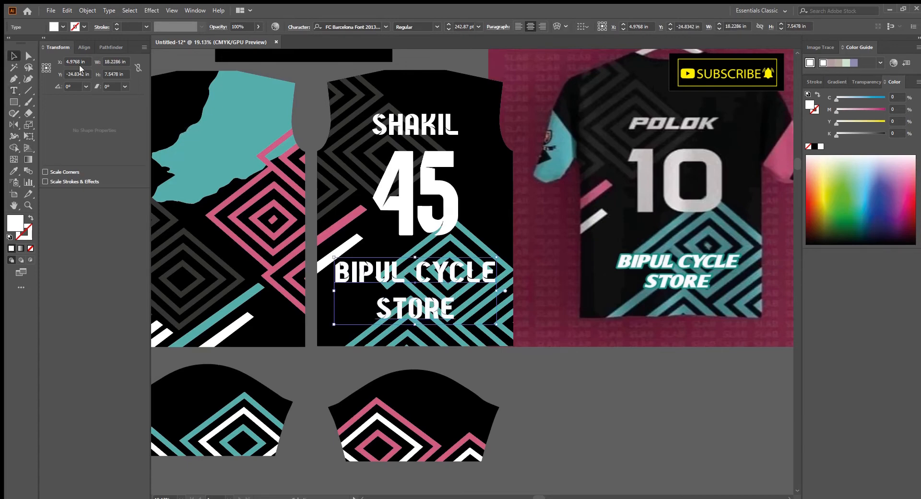
# - Size the BIPUL CYCLE STORE text 14 in wide by 5 in high
pyautogui.write('14')
pyautogui.press('Tab')
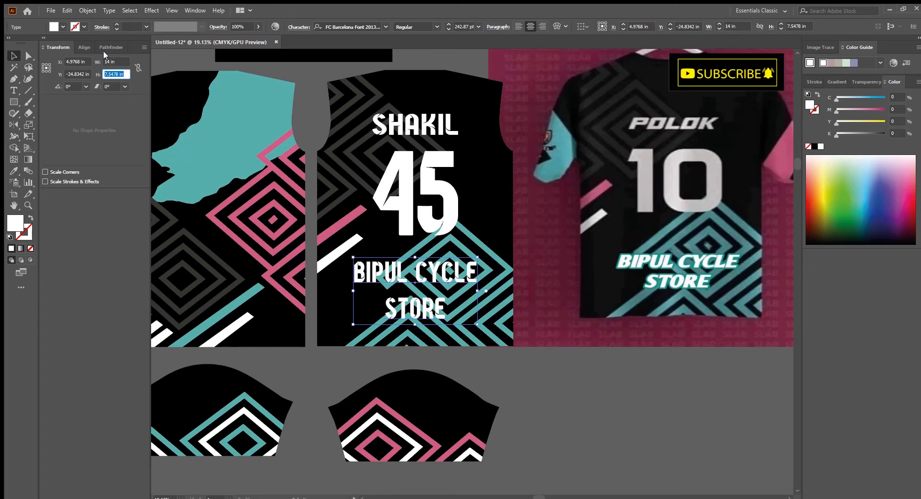
pyautogui.write('5')
pyautogui.press('Return')
# - Tighten the line spacing between BIPUL CYCLE and STORE
pyautogui.scroll(3, 419, 306)
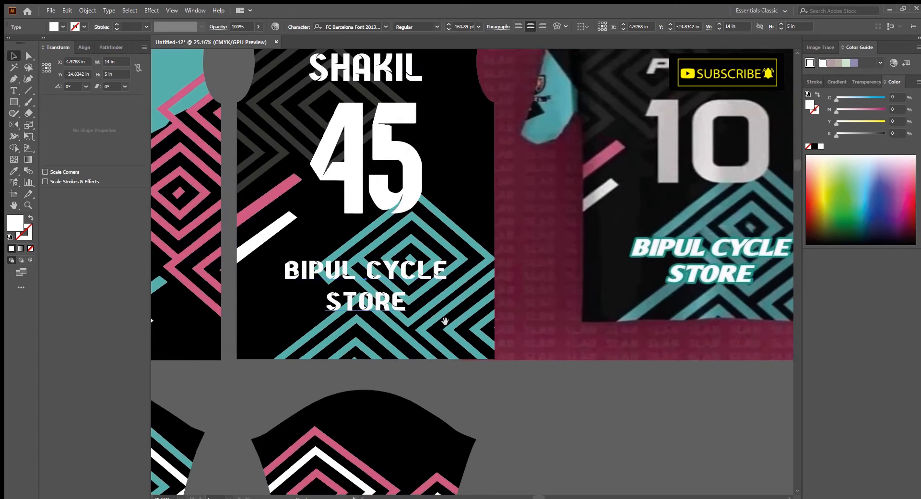
pyautogui.press('t')
pyautogui.moveTo(312, 308); pyautogui.dragTo(413, 310)
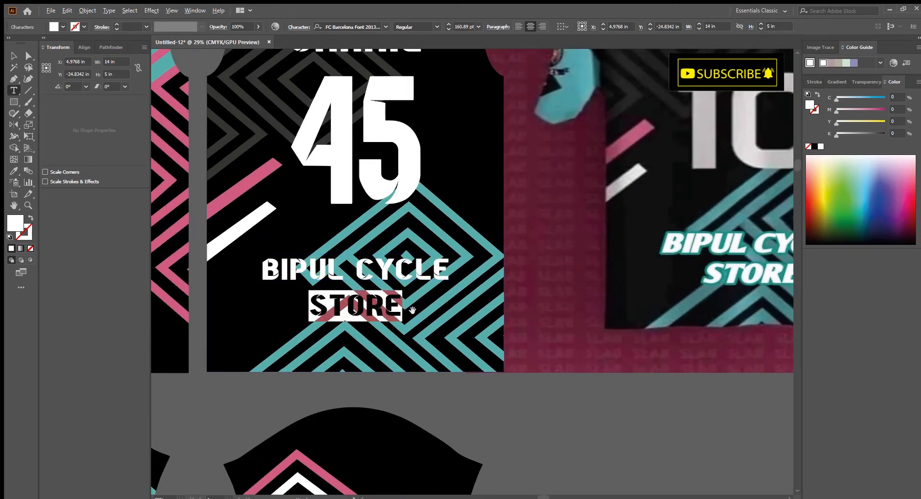
pyautogui.hotkey('alt', 'Up')
pyautogui.hotkey('alt', 'Up')
pyautogui.hotkey('alt', 'Up')
pyautogui.hotkey('alt', 'Up')
pyautogui.hotkey('alt', 'Up')
pyautogui.hotkey('alt', 'Up')
pyautogui.hotkey('alt', 'Up')
pyautogui.hotkey('alt', 'Up')
pyautogui.hotkey('alt', 'Up')
pyautogui.hotkey('alt', 'Up')
pyautogui.hotkey('alt', 'Up')
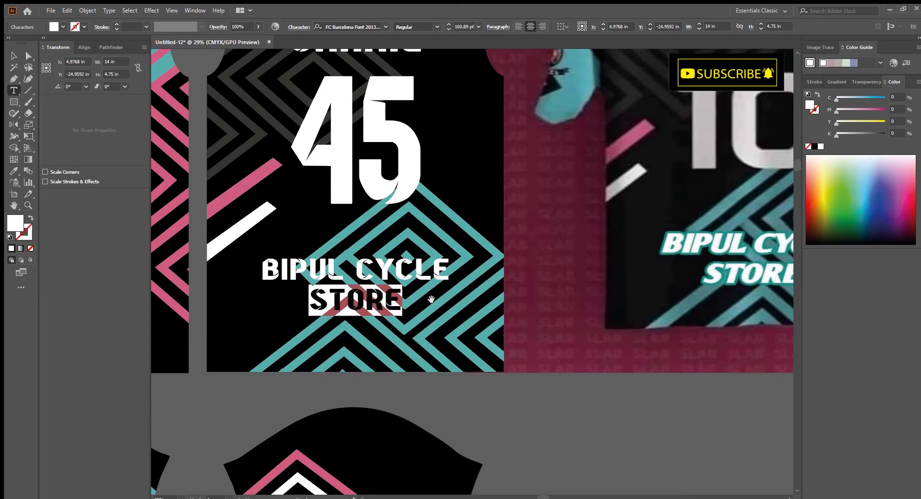
pyautogui.click(14, 56)
# - Set the height of the tightened BIPUL CYCLE STORE text to 5 in
pyautogui.doubleClick(121, 75)
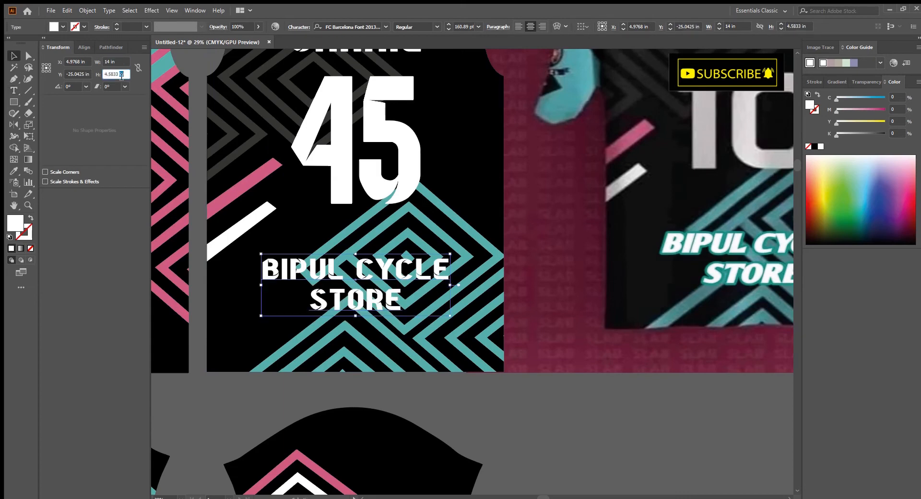
pyautogui.write('5')
pyautogui.press('Return')
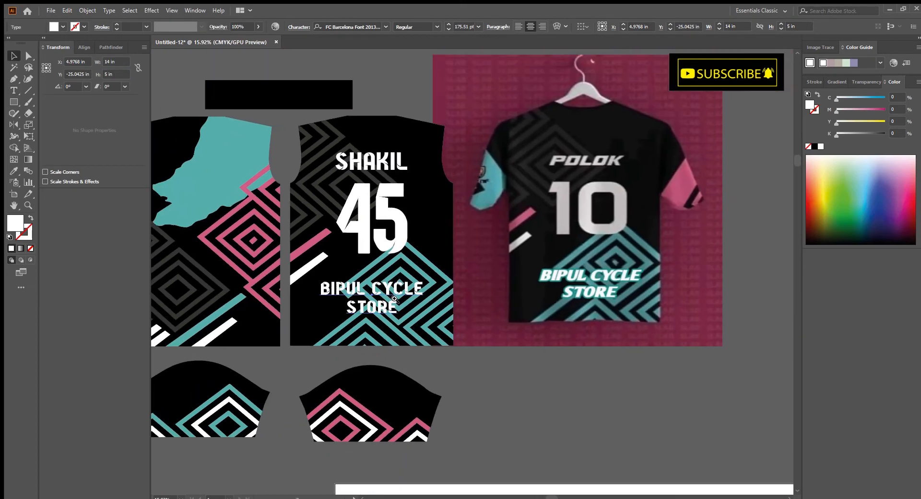
# - Shift the BIPUL CYCLE STORE text slightly up towards the number using a temporary spacer rectangle, and delete the spacer
pyautogui.scroll(2, 384, 329)
pyautogui.press('m')
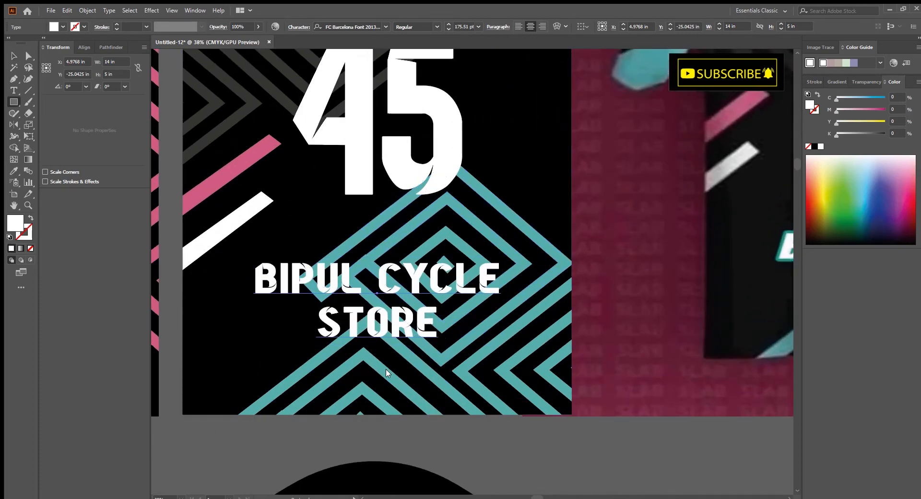
pyautogui.press('Return')
pyautogui.press('v')
pyautogui.moveTo(413, 410); pyautogui.dragTo(354, 368)
pyautogui.moveTo(357, 344); pyautogui.dragTo(466, 398)
pyautogui.moveTo(415, 329); pyautogui.dragTo(336, 326)
pyautogui.click(415, 354)
pyautogui.press('Delete')
# - Give the BIPUL CYCLE STORE text a white fill and a teal outline sampled from the diamond pattern
pyautogui.moveTo(529, 350); pyautogui.dragTo(437, 322)
pyautogui.moveTo(415, 308); pyautogui.dragTo(382, 305)
pyautogui.click(497, 281)
pyautogui.moveTo(462, 289); pyautogui.dragTo(448, 289)
pyautogui.moveTo(448, 289); pyautogui.dragTo(470, 305)
pyautogui.press('i')
pyautogui.click(466, 297)
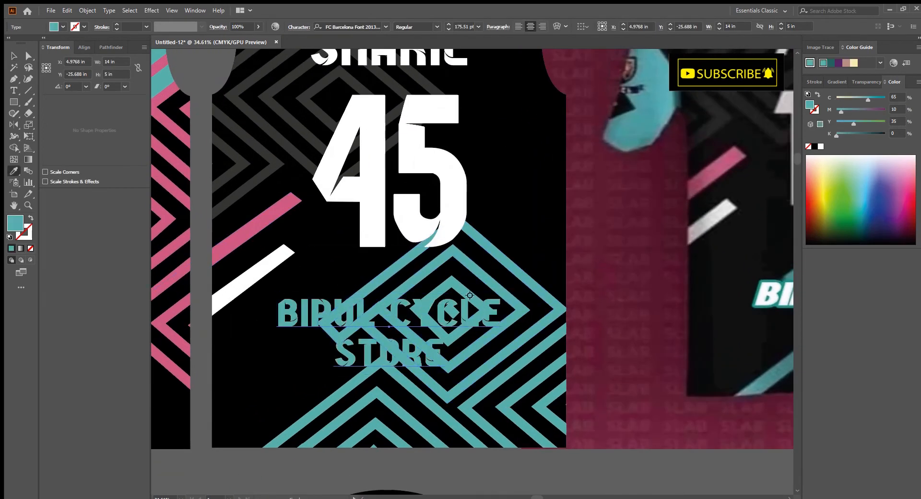
pyautogui.press('v')
pyautogui.hotkey('shift', 'x')
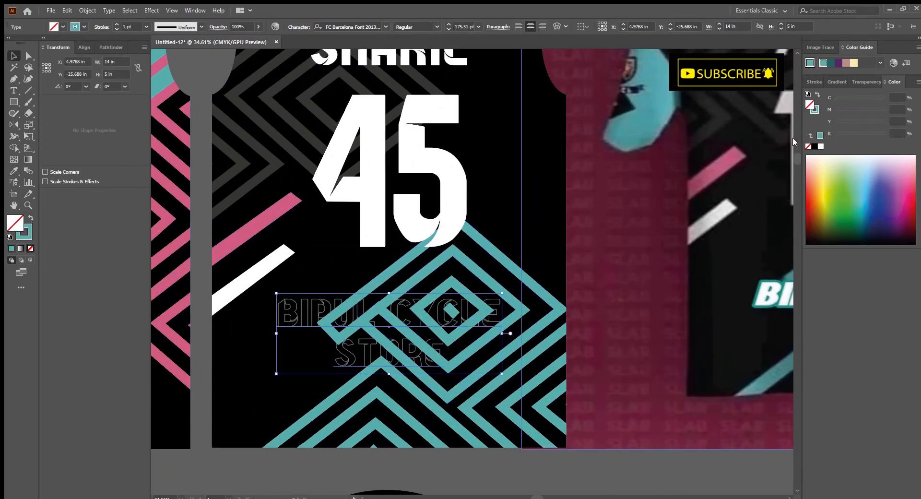
pyautogui.click(821, 147)
# - Set the teal outline weight of the BIPUL CYCLE STORE text to 2 pt and deselect it
pyautogui.click(815, 82)
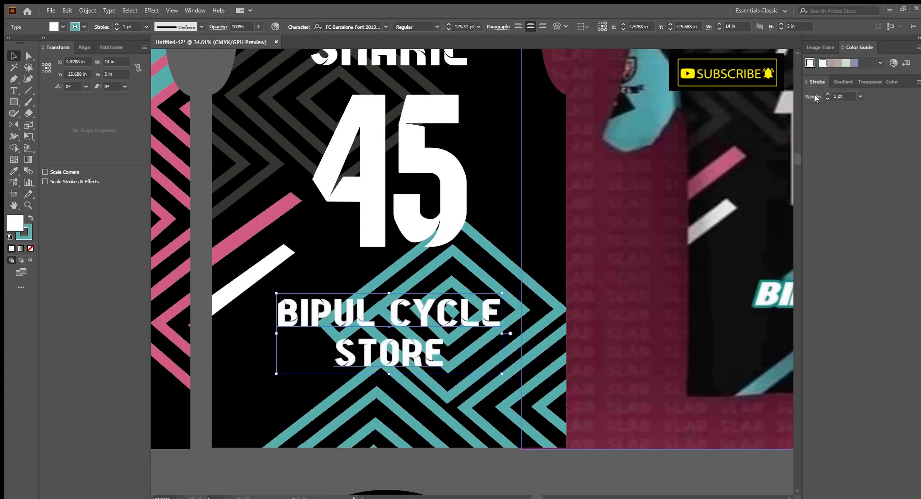
pyautogui.click(826, 93)
pyautogui.click(827, 94)
pyautogui.click(826, 93)
pyautogui.click(826, 93)
pyautogui.click(826, 93)
pyautogui.click(826, 94)
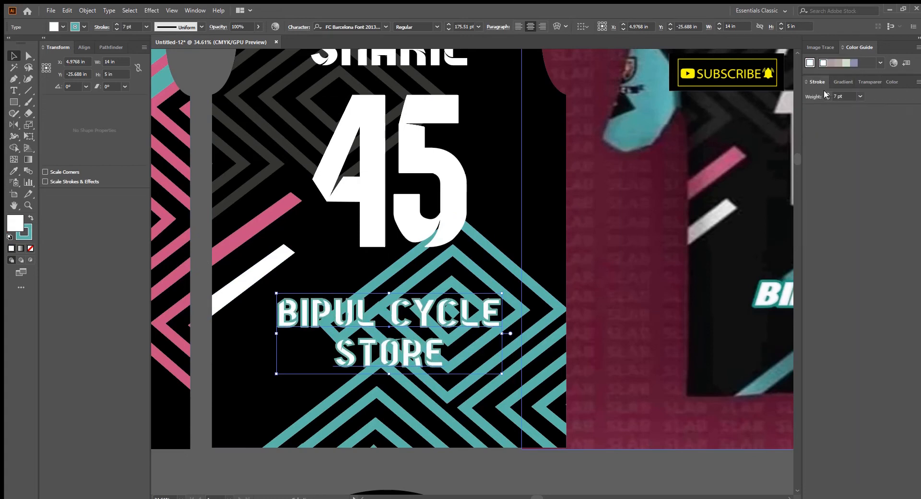
pyautogui.click(826, 99)
pyautogui.click(827, 99)
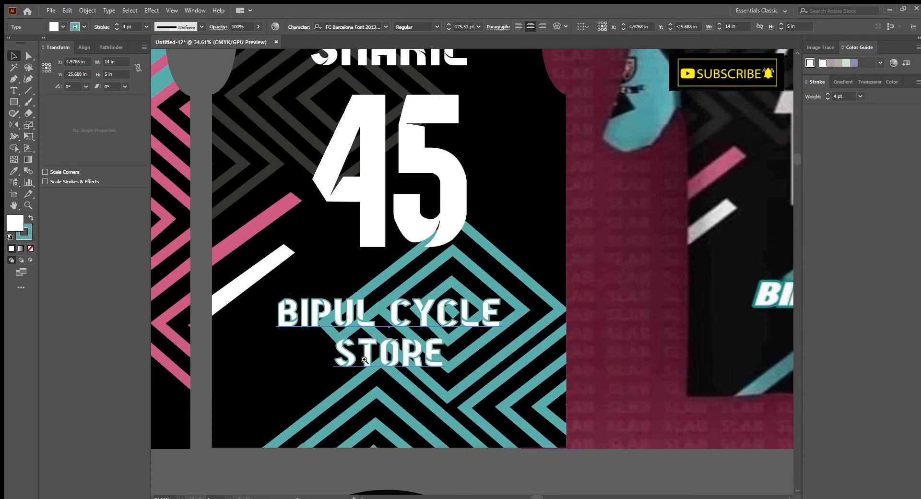
pyautogui.scroll(4, 353, 333)
pyautogui.click(827, 99)
pyautogui.click(827, 99)
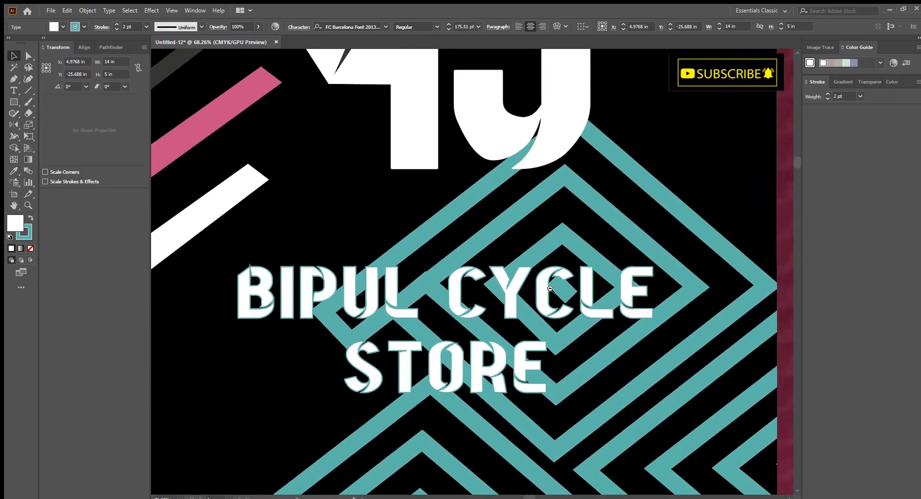
pyautogui.scroll(-6, 598, 289)
pyautogui.click(162, 123)
# - Compare the jersey's front panel with the lettering and logos on the front-view reference photo
pyautogui.scroll(-3, 412, 275)
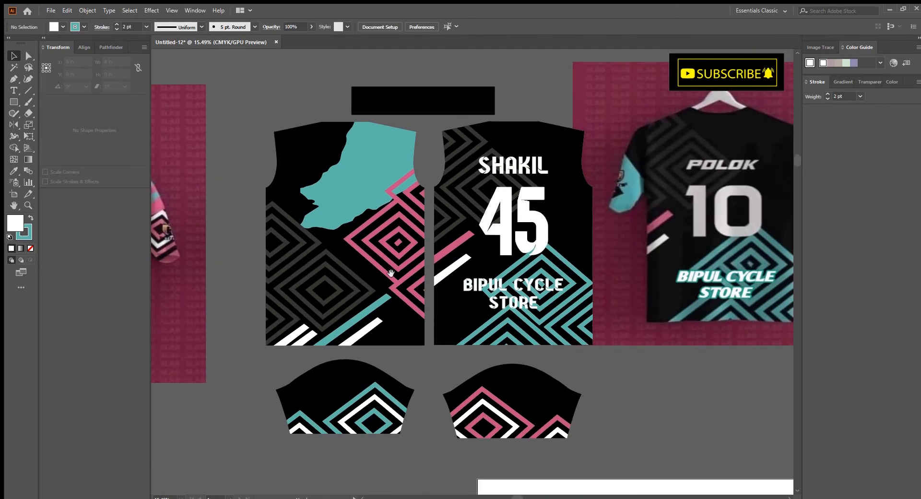
pyautogui.moveTo(383, 286); pyautogui.dragTo(509, 242)
pyautogui.scroll(-2, 395, 239)
pyautogui.scroll(-3, 440, 256)
pyautogui.scroll(4, 324, 212)
pyautogui.moveTo(603, 251); pyautogui.dragTo(455, 270)
pyautogui.scroll(-2, 441, 269)
pyautogui.moveTo(488, 321); pyautogui.dragTo(454, 306)
pyautogui.scroll(2, 545, 267)
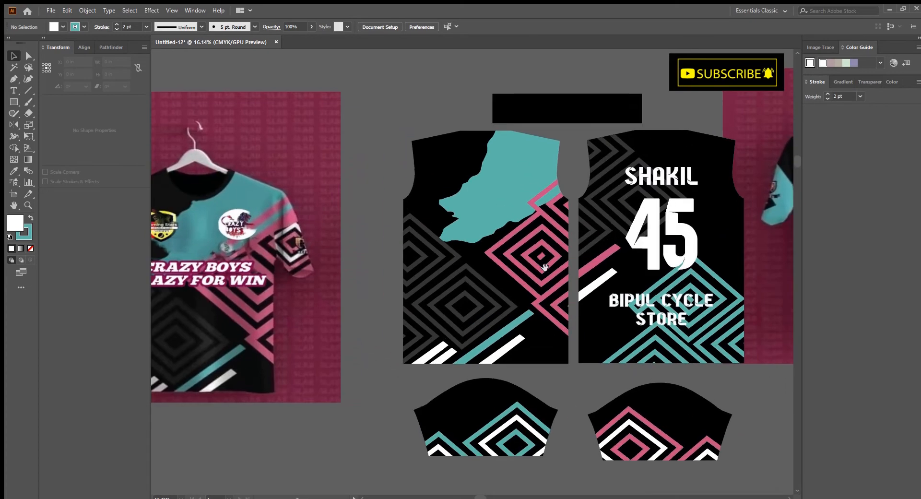
# - Copy the player's name text from the back panel and place the copy on the front panel at the teal shape's lower edge
pyautogui.click(652, 177)
pyautogui.hotkey('ctrl', 'c')
pyautogui.moveTo(467, 258); pyautogui.dragTo(494, 263)
pyautogui.scroll(2, 494, 263)
pyautogui.moveTo(494, 259); pyautogui.dragTo(585, 249)
pyautogui.hotkey('ctrl', 'v')
pyautogui.moveTo(552, 253); pyautogui.dragTo(616, 272)
pyautogui.scroll(-1, 609, 265)
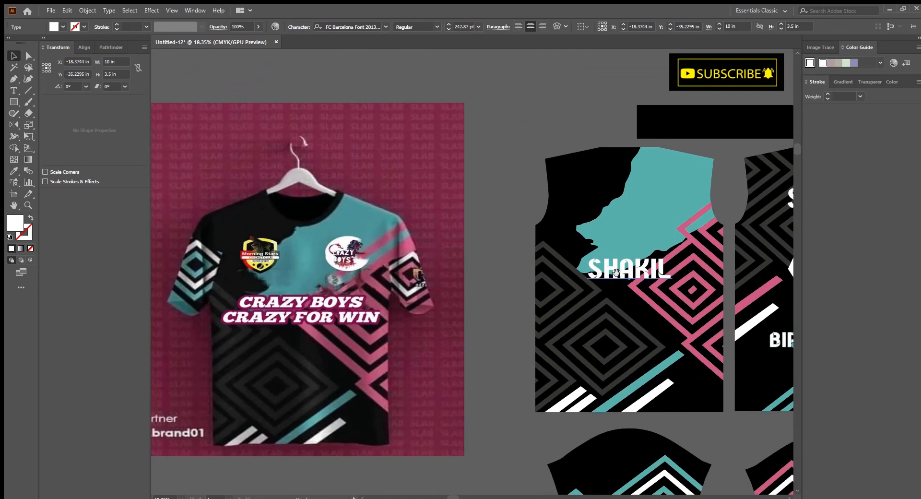
# - Replace the copied text with two lines reading CRAZY BOYS and CRAZY FOR WIN
pyautogui.doubleClick(620, 269)
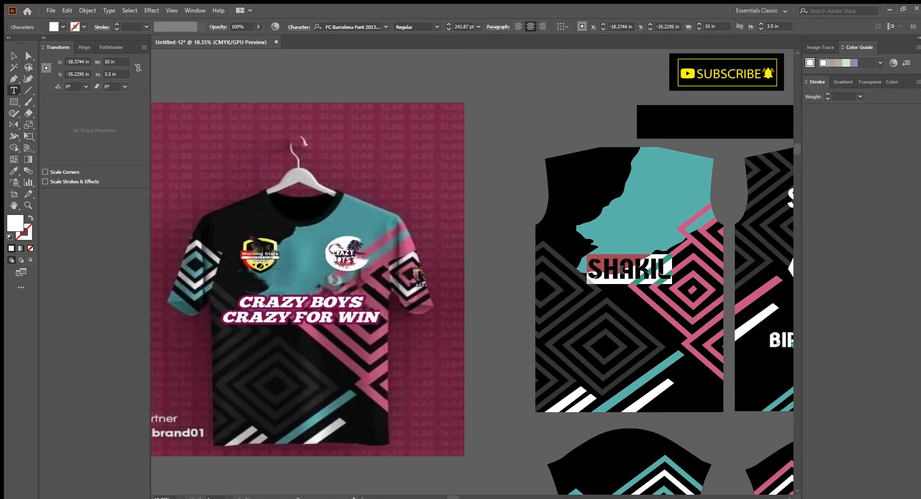
pyautogui.write('CRAZ')
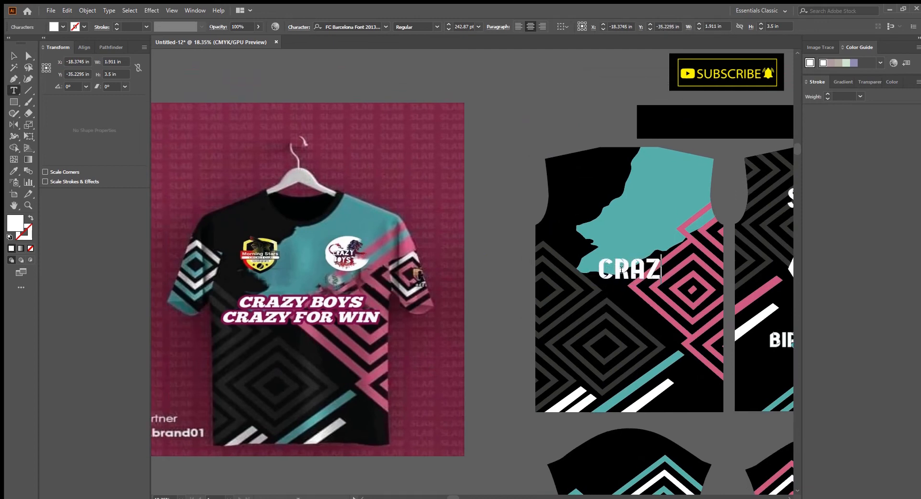
pyautogui.write('Y BOYS')
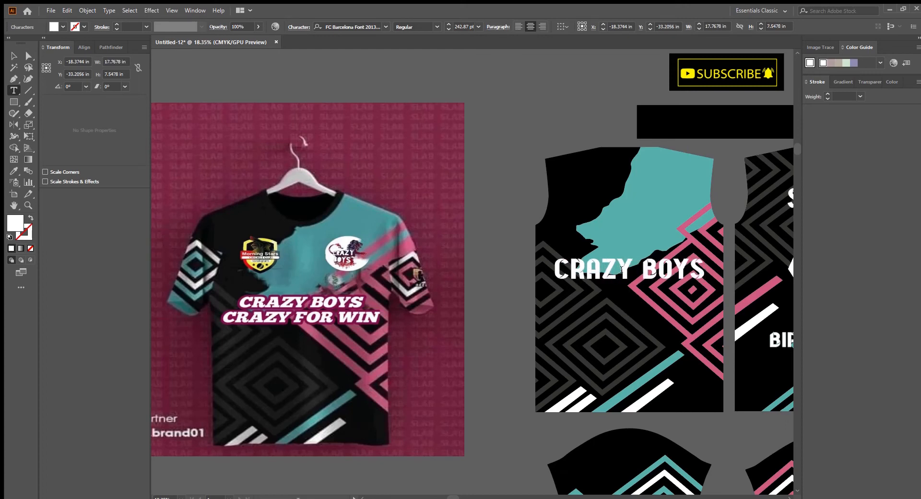
pyautogui.press('Return')
pyautogui.write('CR')
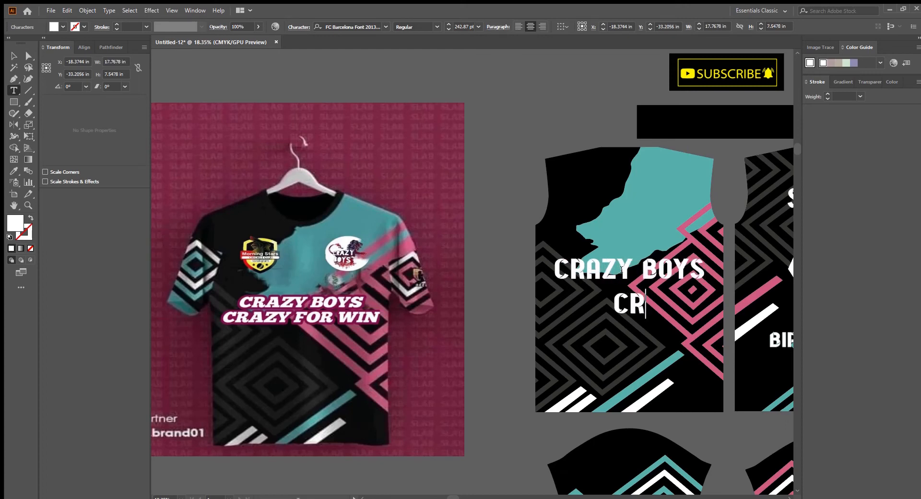
pyautogui.write('AZY F')
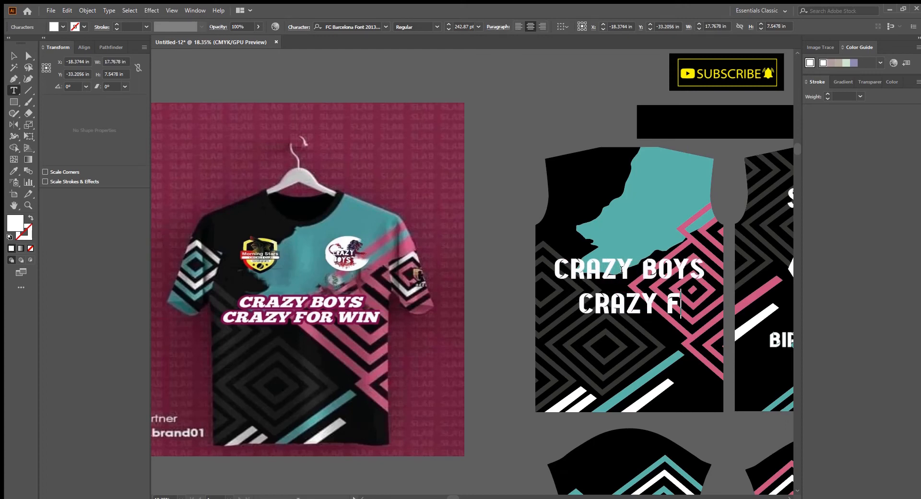
pyautogui.write('OR WIN')
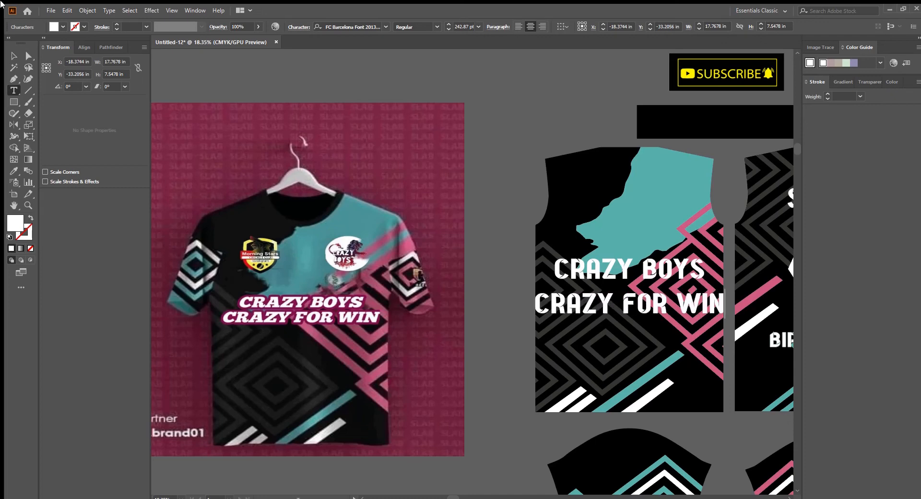
# - Tighten the line spacing so CRAZY FOR WIN sits closer beneath CRAZY BOYS
pyautogui.moveTo(533, 304); pyautogui.dragTo(752, 304)
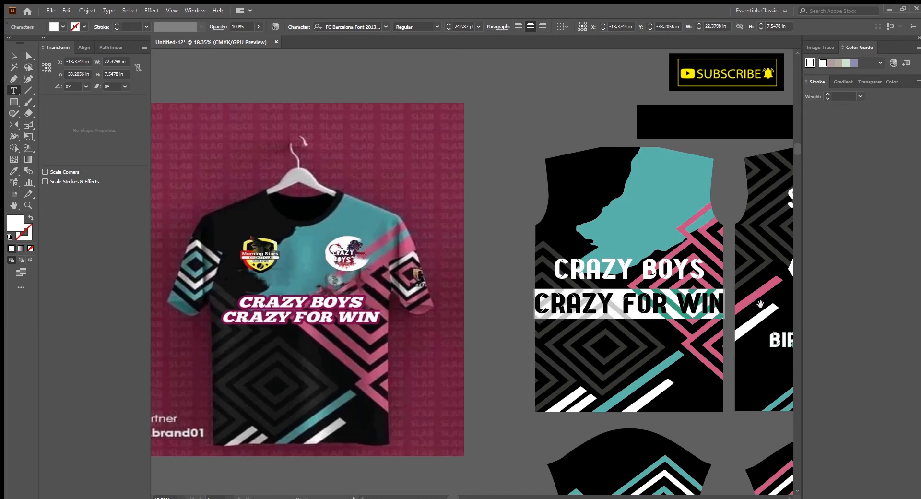
pyautogui.hotkey('alt', 'Up')
pyautogui.hotkey('alt', 'Up')
pyautogui.hotkey('alt', 'Up')
pyautogui.hotkey('alt', 'Up')
pyautogui.hotkey('alt', 'Up')
pyautogui.hotkey('alt', 'Up')
pyautogui.hotkey('alt', 'Up')
pyautogui.hotkey('alt', 'Up')
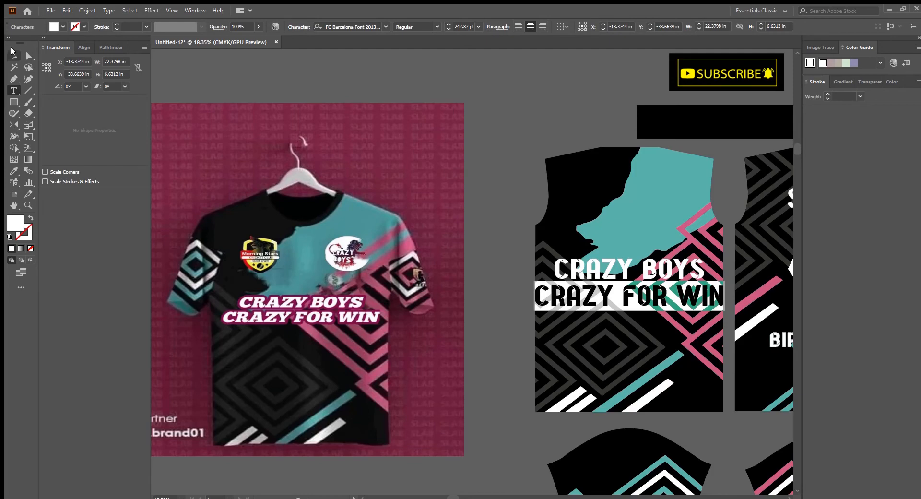
pyautogui.click(14, 55)
# - Scale down the two-line slogan on the front panel and set its size to 12 in wide by 3.5 in high
pyautogui.hscroll(3, 370, 304)
pyautogui.scroll(3, 611, 282)
pyautogui.moveTo(603, 284); pyautogui.dragTo(508, 278)
pyautogui.scroll(-3, 513, 283)
pyautogui.scroll(2, 564, 326)
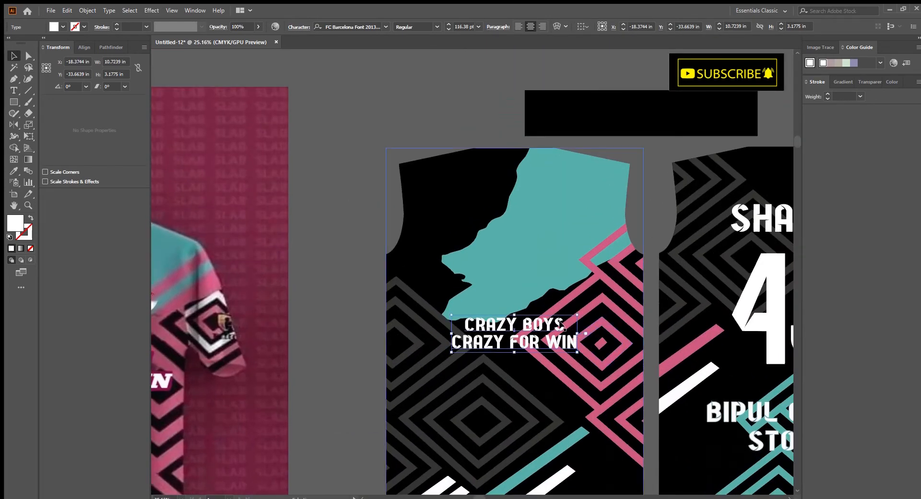
pyautogui.write('12')
pyautogui.press('Tab')
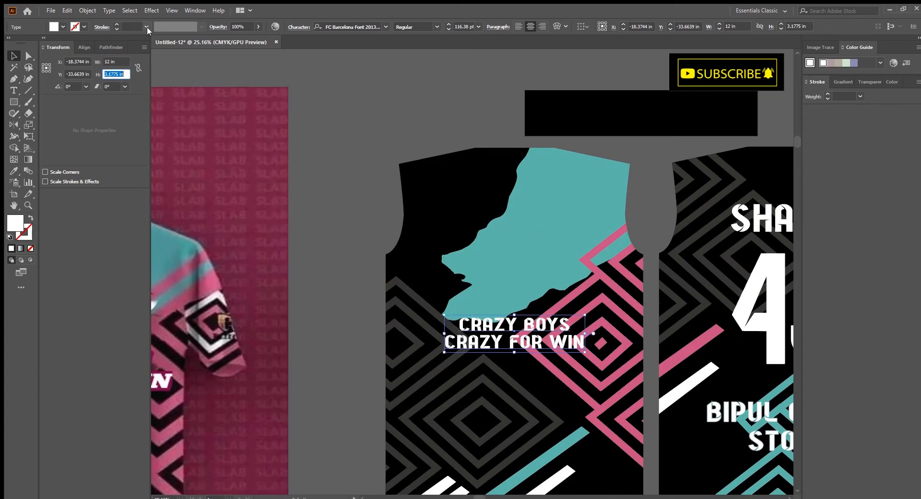
pyautogui.write('3.5')
pyautogui.press('Return')
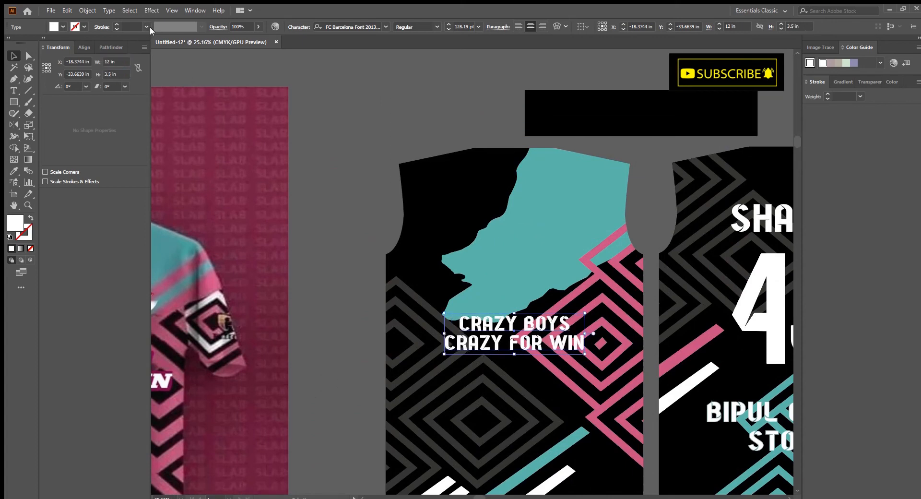
# - Select the slogan together with the front panel and align them to their horizontal and vertical centres
pyautogui.click(369, 181)
pyautogui.scroll(-3, 547, 300)
pyautogui.moveTo(547, 300); pyautogui.dragTo(570, 297)
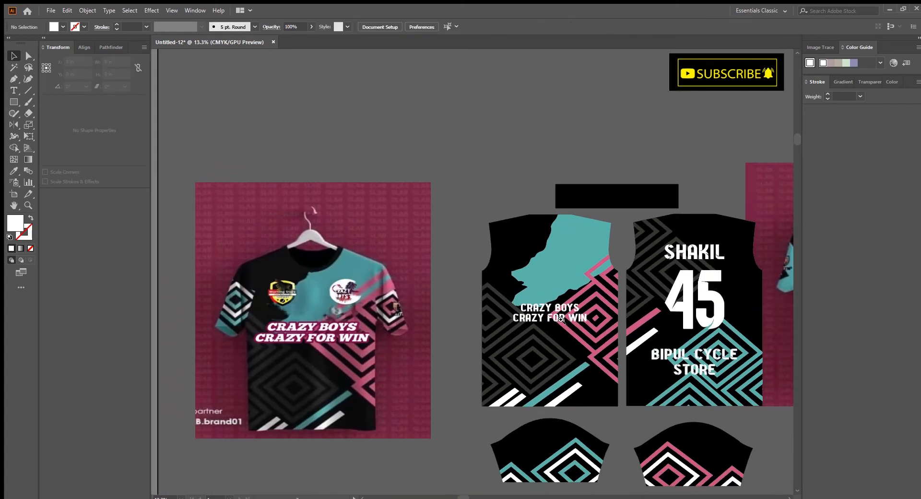
pyautogui.scroll(3, 548, 303)
pyautogui.moveTo(571, 332); pyautogui.dragTo(583, 307)
pyautogui.moveTo(582, 306); pyautogui.dragTo(575, 298)
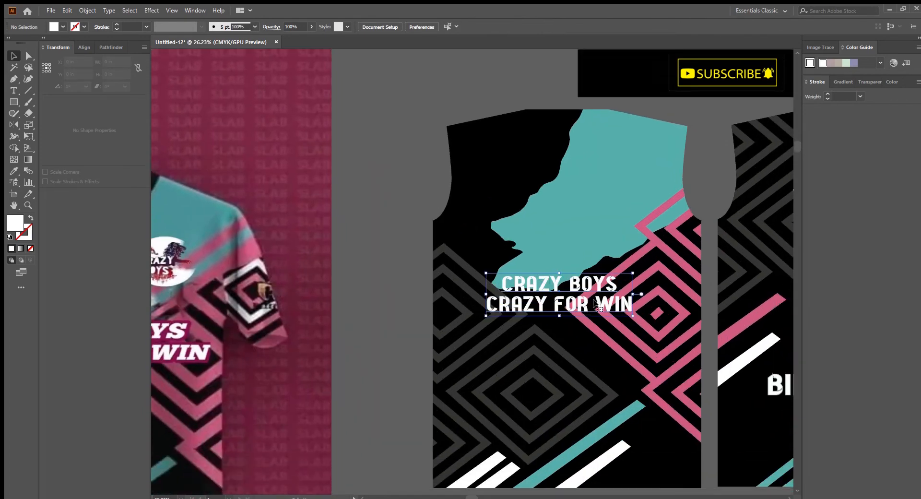
pyautogui.scroll(1, 672, 333)
pyautogui.moveTo(672, 333); pyautogui.dragTo(593, 322)
pyautogui.scroll(-3, 594, 326)
pyautogui.keyDown('shift'); pyautogui.click(550, 329); pyautogui.keyUp('shift')
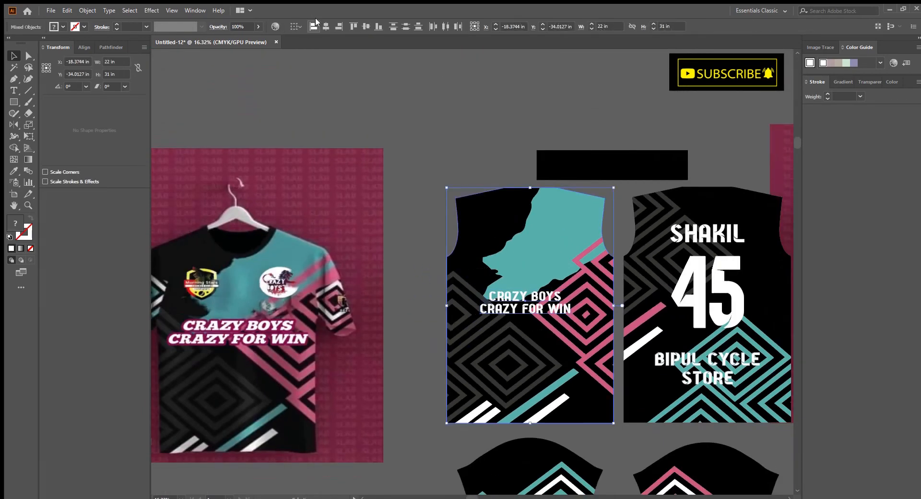
pyautogui.click(327, 26)
pyautogui.click(378, 27)
pyautogui.click(365, 26)
pyautogui.click(366, 27)
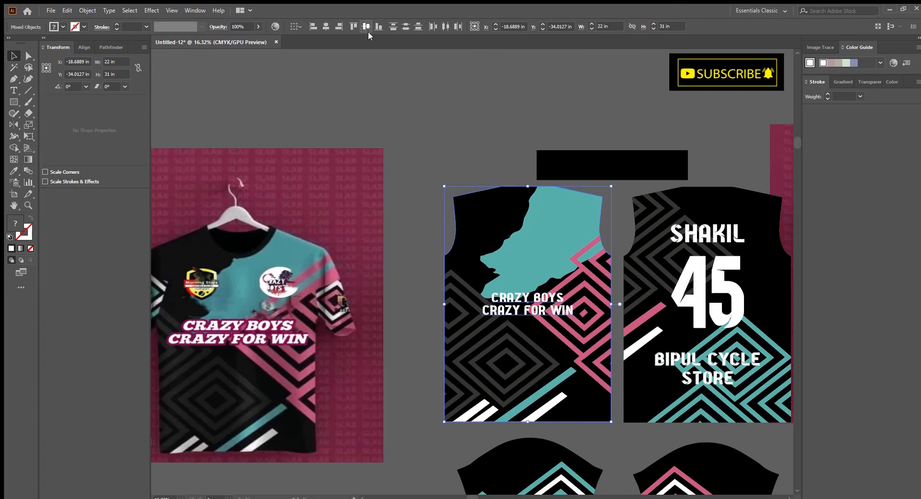
pyautogui.click(424, 120)
# - Move the slogan slightly up on the front panel and compare its placement with the front-view reference photo
pyautogui.moveTo(518, 304); pyautogui.dragTo(518, 294)
pyautogui.moveTo(518, 294); pyautogui.dragTo(599, 276)
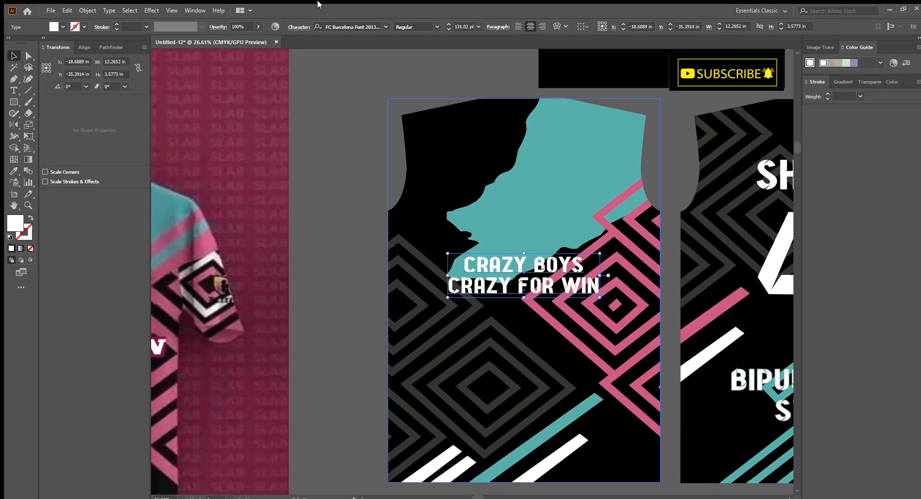
pyautogui.click(380, 175)
pyautogui.scroll(-6, 430, 230)
pyautogui.moveTo(515, 293); pyautogui.dragTo(492, 258)
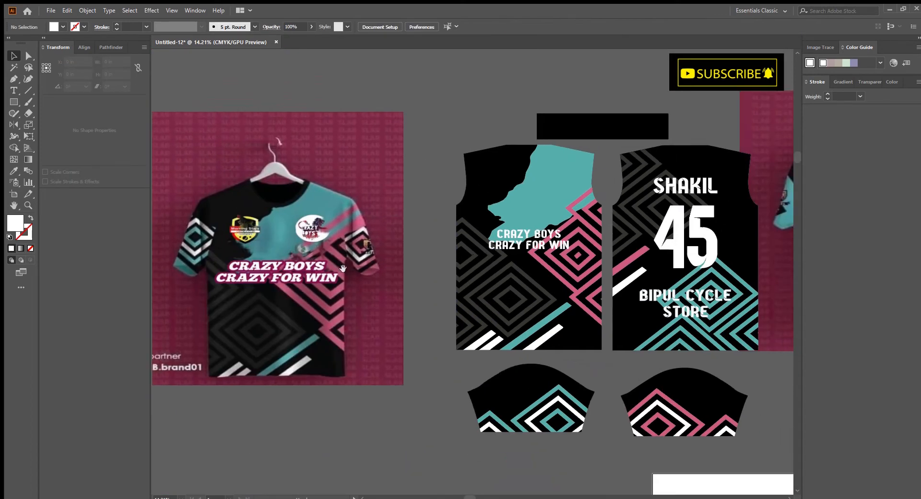
pyautogui.moveTo(448, 331); pyautogui.dragTo(391, 336)
pyautogui.moveTo(394, 295); pyautogui.dragTo(410, 306)
pyautogui.moveTo(379, 304); pyautogui.dragTo(413, 311)
pyautogui.moveTo(511, 224); pyautogui.dragTo(504, 259)
# - Duplicate the slogan just below itself and recolour the upper original with the maroon sampled from the reference lettering's outline
pyautogui.click(531, 325)
pyautogui.moveTo(554, 327); pyautogui.dragTo(544, 408)
pyautogui.moveTo(499, 341); pyautogui.dragTo(582, 341)
pyautogui.moveTo(581, 341); pyautogui.dragTo(609, 324)
pyautogui.moveTo(609, 325); pyautogui.dragTo(569, 300)
pyautogui.moveTo(355, 271); pyautogui.dragTo(441, 287)
pyautogui.moveTo(491, 332); pyautogui.dragTo(446, 338)
pyautogui.press('i')
pyautogui.click(399, 302)
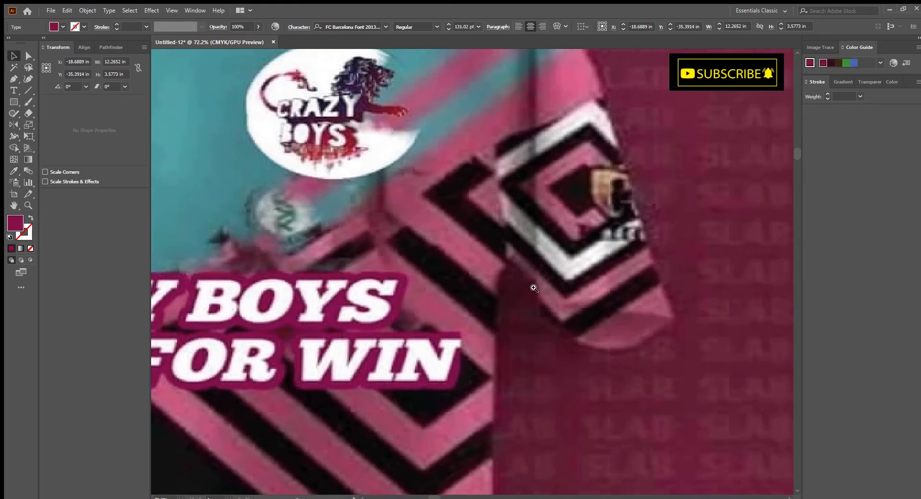
# - Swap the upper slogan's maroon fill to its stroke and raise the stroke weight to about 17 pt
pyautogui.moveTo(534, 288); pyautogui.dragTo(475, 288)
pyautogui.moveTo(542, 288); pyautogui.dragTo(270, 288)
pyautogui.moveTo(618, 269); pyautogui.dragTo(671, 276)
pyautogui.moveTo(720, 297); pyautogui.dragTo(557, 344)
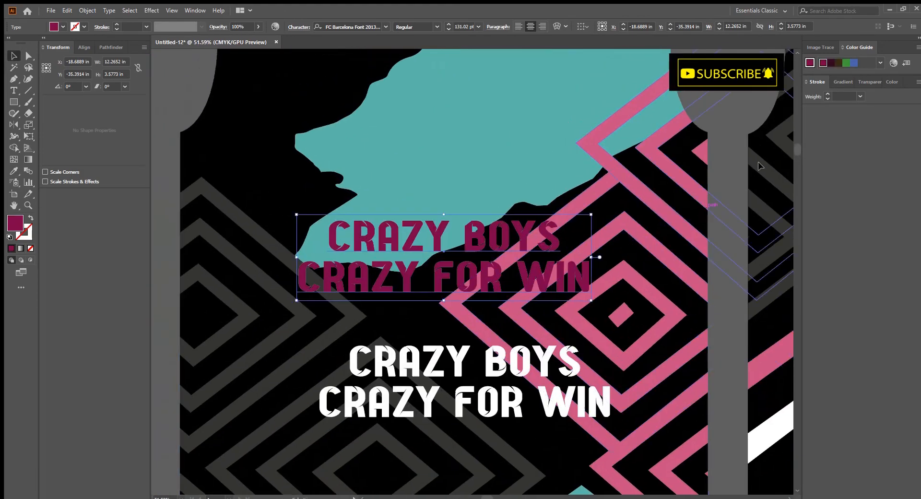
pyautogui.click(30, 218)
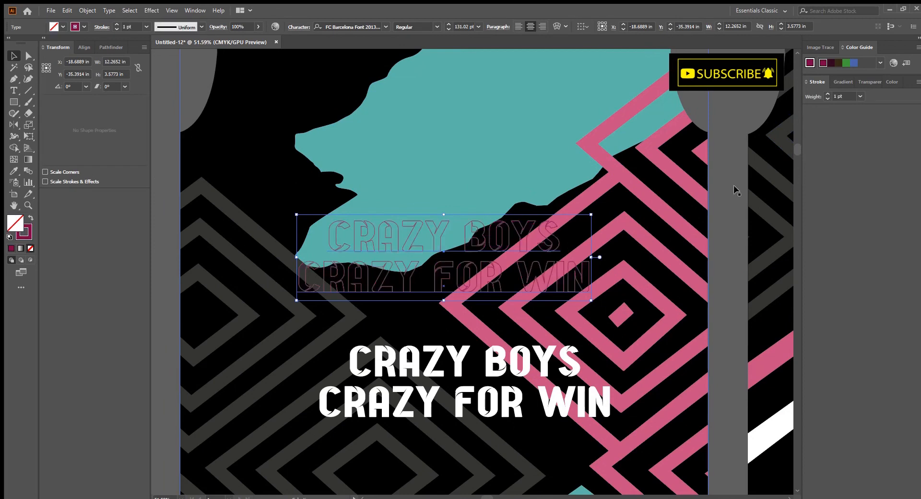
pyautogui.click(827, 94)
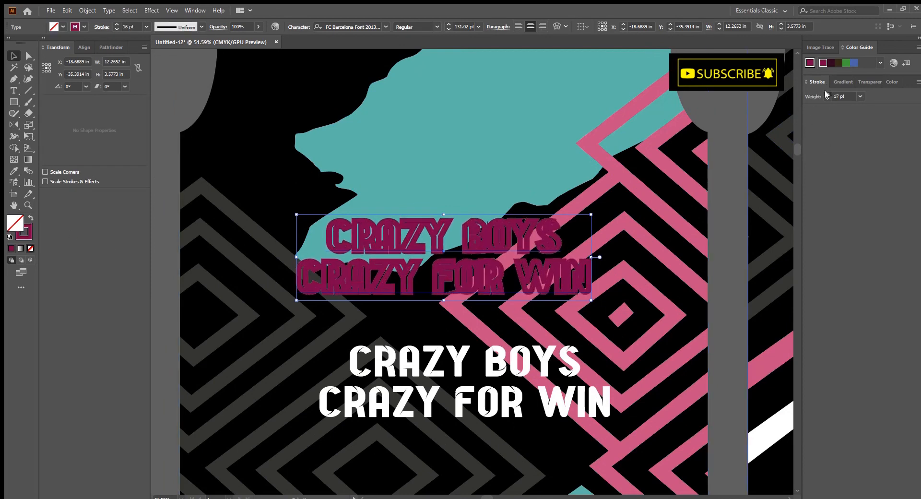
# - Move the white slogan copy exactly on top of the maroon outlined slogan
pyautogui.scroll(-3, 572, 368)
pyautogui.moveTo(572, 369)
pyautogui.mouseDown()
pyautogui.moveTo(590, 373)
pyautogui.moveTo(630, 314)
pyautogui.moveTo(627, 294)
pyautogui.mouseUp()
pyautogui.scroll(-2, 590, 373)
pyautogui.scroll(2, 633, 365)
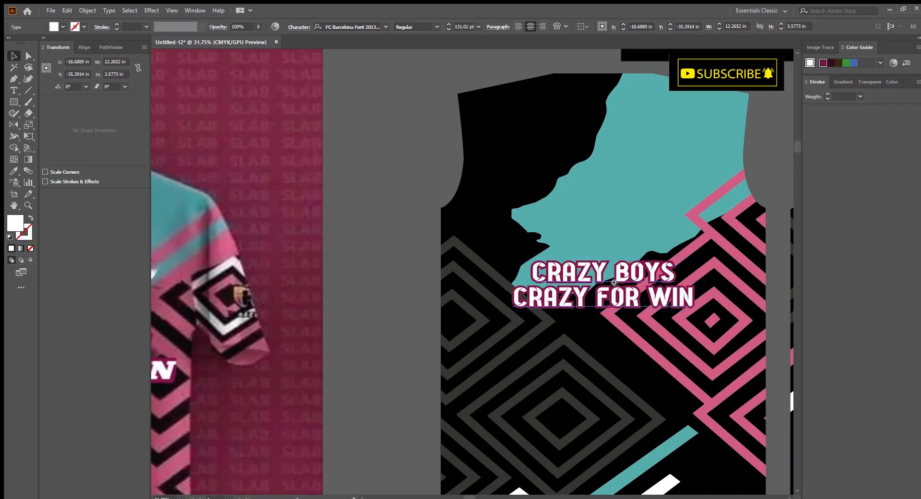
pyautogui.scroll(-2, 612, 283)
pyautogui.scroll(3, 562, 315)
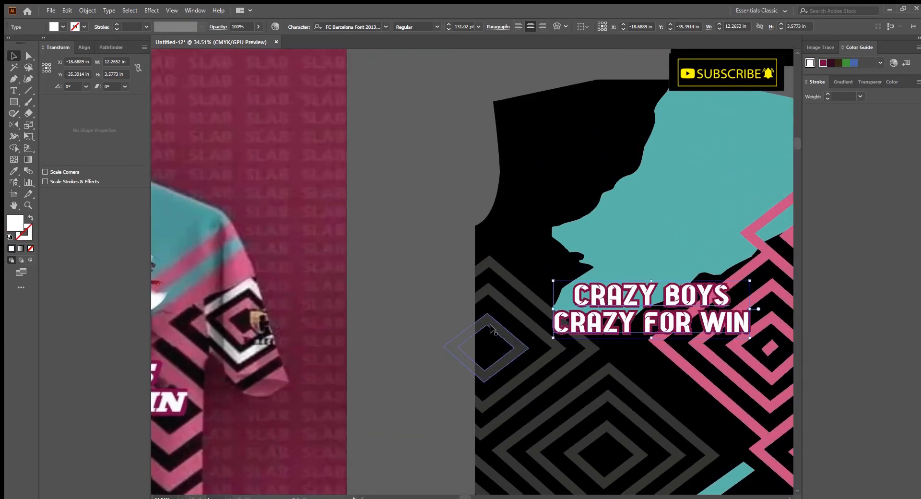
# - Temporarily hide the front panel artwork, select both stacked slogan texts, and show the panel again
pyautogui.click(499, 370)
pyautogui.click(502, 372)
pyautogui.click(619, 326)
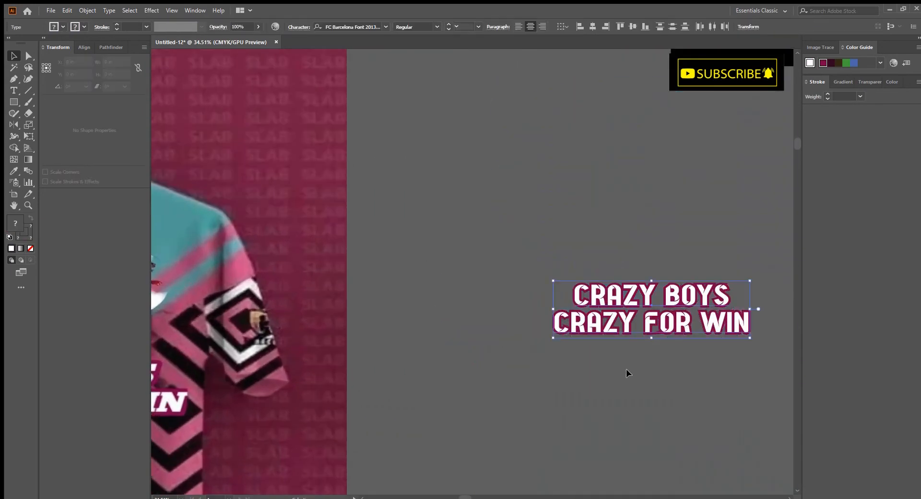
pyautogui.click(597, 412)
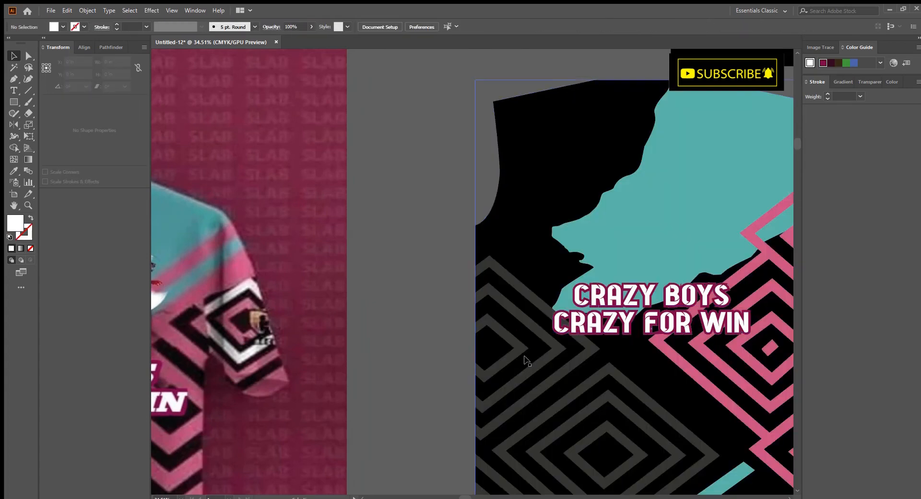
# - Paste the round Crazy Boys lion logo image into the document near the front-view reference photo
pyautogui.scroll(-3, 526, 360)
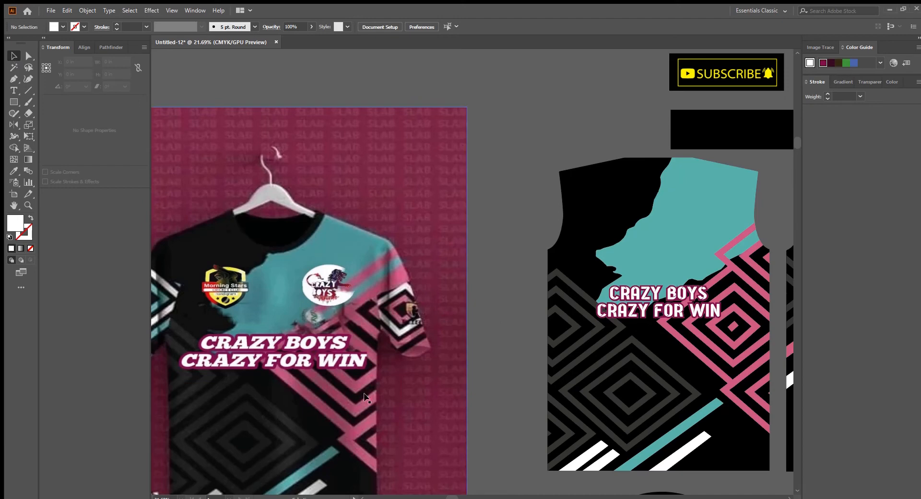
pyautogui.moveTo(494, 358); pyautogui.dragTo(591, 363)
pyautogui.hotkey('ctrl', 'v')
pyautogui.moveTo(549, 315); pyautogui.dragTo(576, 302)
# - Draw a circle about 7.6 in across over the logo's white badge and clip the image to it
pyautogui.press('l')
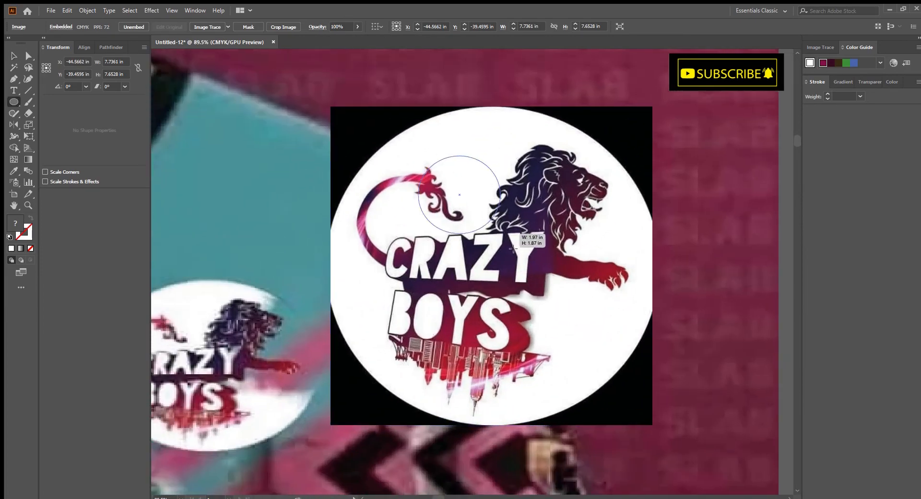
pyautogui.moveTo(489, 263); pyautogui.dragTo(561, 407)
pyautogui.press('v')
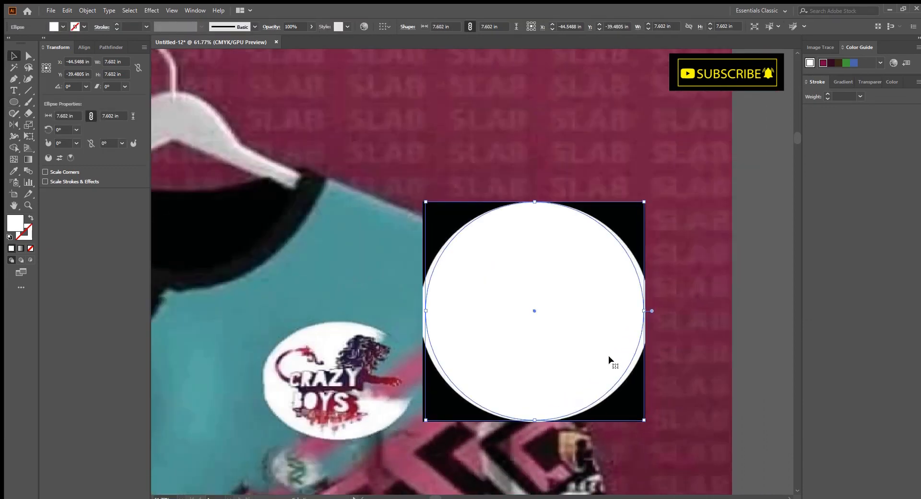
pyautogui.hotkey('ctrl', '7')
pyautogui.scroll(-3, 317, 321)
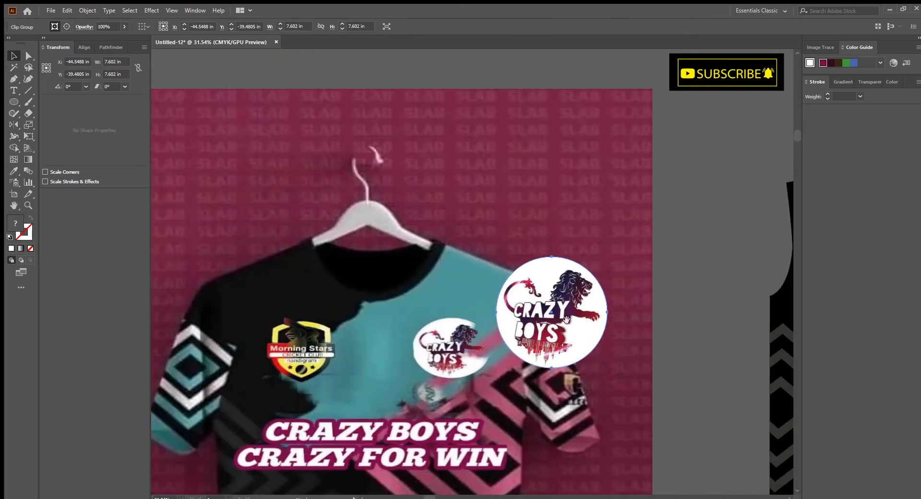
# - Move the clipped Crazy Boys logo onto the front panel and scale it proportionally to 3 in
pyautogui.moveTo(417, 315); pyautogui.dragTo(581, 294)
pyautogui.moveTo(580, 294); pyautogui.dragTo(439, 304)
pyautogui.moveTo(438, 304); pyautogui.dragTo(700, 285)
pyautogui.scroll(2, 700, 284)
pyautogui.click(138, 68)
pyautogui.click(115, 74)
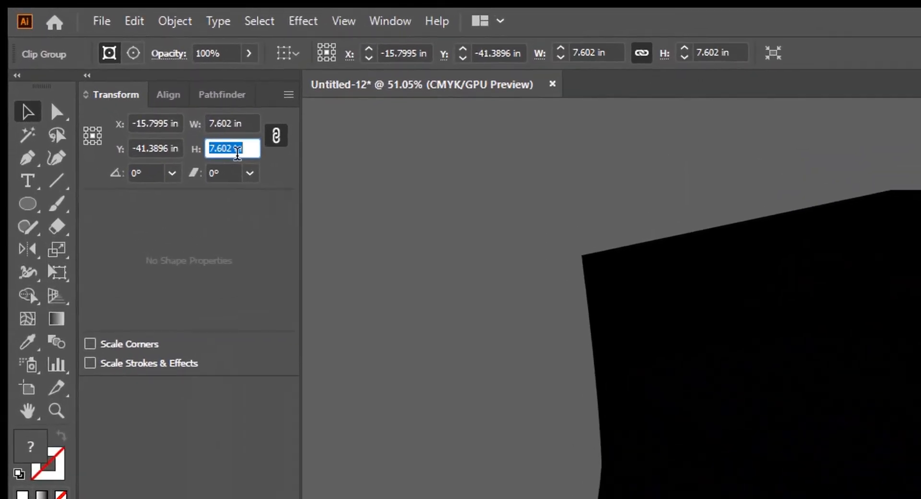
pyautogui.write('3')
pyautogui.press('Return')
pyautogui.click(275, 137)
# - Position the Crazy Boys logo on the teal chest area above the slogan's end, as in the reference photo
pyautogui.hotkey('ctrl', 'shift', 'a')
pyautogui.moveTo(911, 307); pyautogui.dragTo(699, 259)
pyautogui.moveTo(591, 319); pyautogui.dragTo(641, 340)
pyautogui.moveTo(743, 368); pyautogui.dragTo(447, 278)
pyautogui.moveTo(448, 278); pyautogui.dragTo(552, 261)
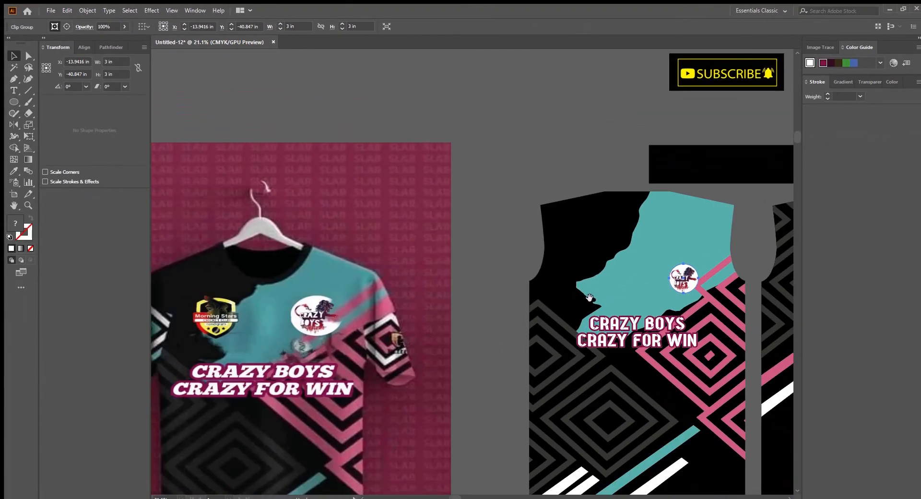
pyautogui.moveTo(592, 307); pyautogui.dragTo(576, 257)
pyautogui.moveTo(576, 257); pyautogui.dragTo(551, 329)
pyautogui.moveTo(551, 328); pyautogui.dragTo(583, 319)
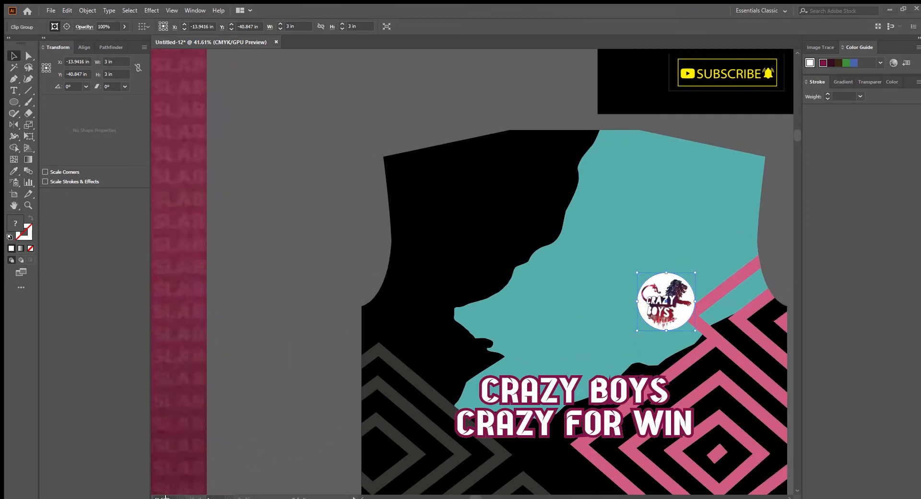
# - Paste the Morning Stars Cricket Club logo image and place it beside the front panel
pyautogui.moveTo(361, 363); pyautogui.dragTo(418, 384)
pyautogui.hotkey('ctrl', 'v')
pyautogui.moveTo(496, 269); pyautogui.dragTo(375, 215)
pyautogui.moveTo(352, 209); pyautogui.dragTo(418, 298)
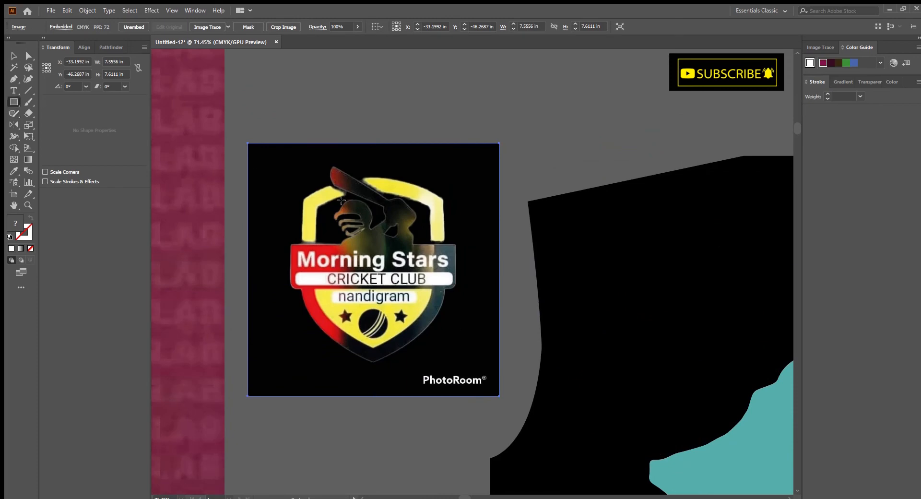
# - Draw a rectangle about 5.05 by 5.92 in around the Morning Stars emblem and clip the image to it
pyautogui.moveTo(289, 166); pyautogui.dragTo(324, 189)
pyautogui.moveTo(455, 359); pyautogui.dragTo(458, 363)
pyautogui.scroll(-1, 405, 312)
pyautogui.moveTo(404, 311); pyautogui.dragTo(435, 351)
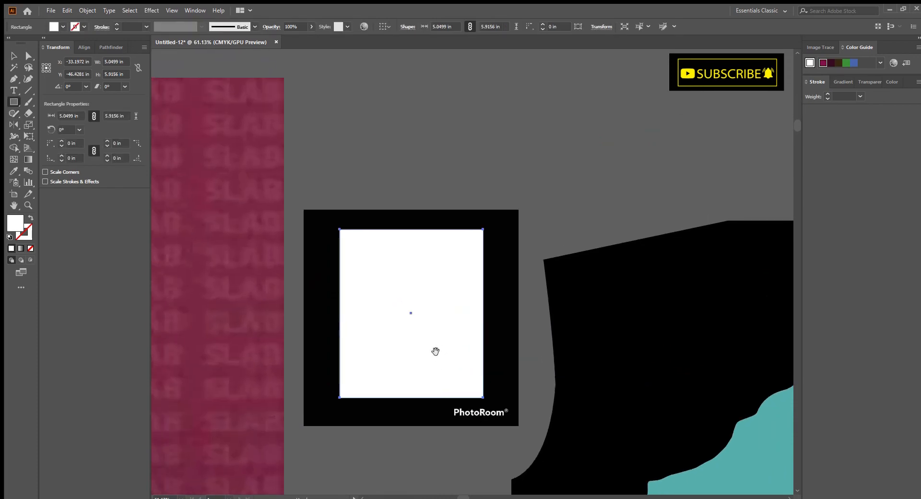
pyautogui.press('v')
pyautogui.moveTo(376, 197)
pyautogui.mouseDown()
pyautogui.moveTo(415, 284)
pyautogui.moveTo(325, 293)
pyautogui.mouseUp()
pyautogui.hotkey('ctrl', '7')
pyautogui.hotkey('ctrl', 'shift', 'a')
# - Move the clipped Morning Stars logo onto the front panel's black chest area and scale it proportionally to 3 in high
pyautogui.scroll(-2, 446, 273)
pyautogui.scroll(-2, 326, 293)
pyautogui.moveTo(466, 376); pyautogui.dragTo(467, 377)
pyautogui.scroll(2, 518, 391)
pyautogui.moveTo(517, 391); pyautogui.dragTo(488, 353)
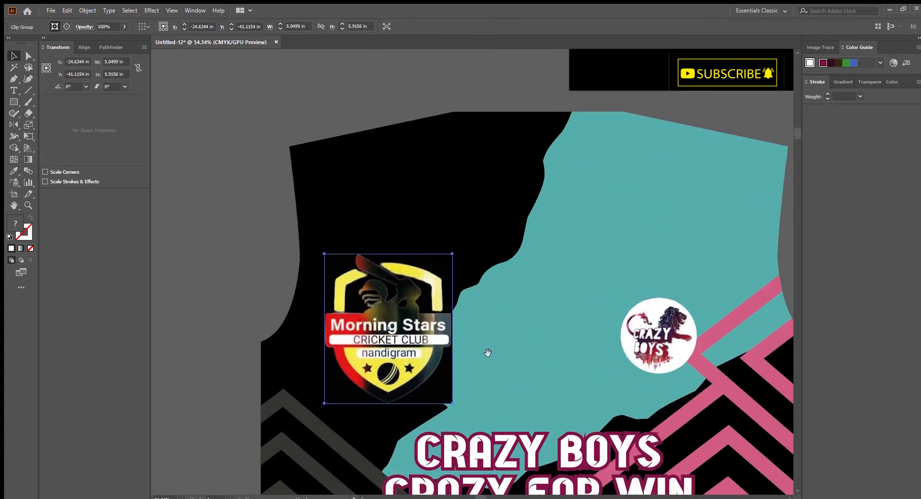
pyautogui.press('Return')
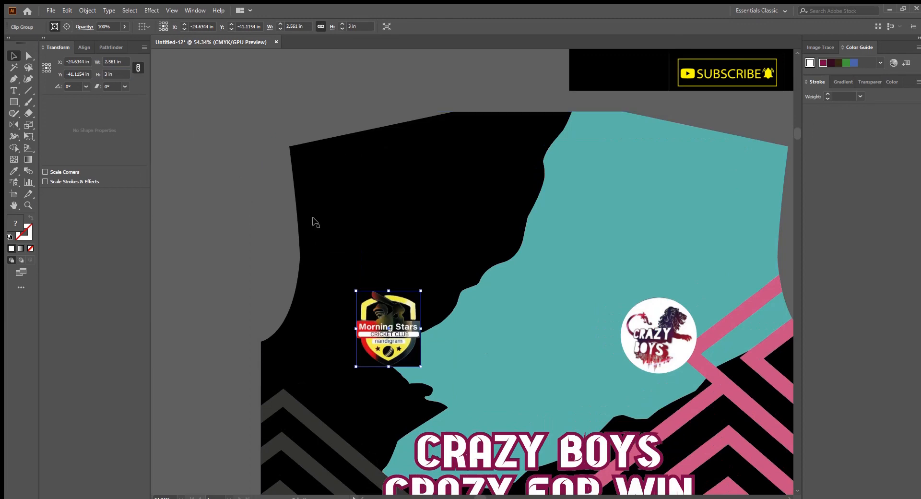
pyautogui.hotkey('ctrl', 'shift', 'a')
# - Create a white guide rectangle centred horizontally on the front panel at the neckline
pyautogui.scroll(2, 456, 329)
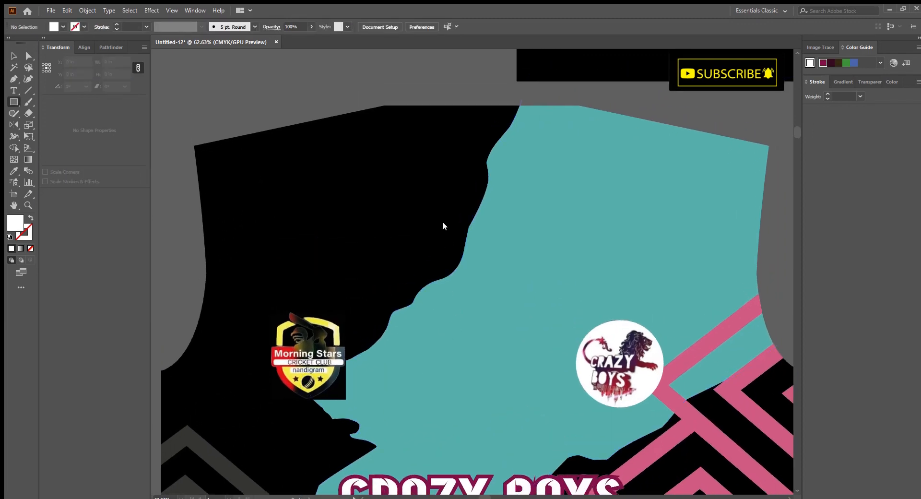
pyautogui.press('Return')
pyautogui.press('v')
pyautogui.moveTo(558, 313); pyautogui.dragTo(514, 195)
pyautogui.moveTo(456, 144); pyautogui.dragTo(438, 199)
pyautogui.click(416, 27)
pyautogui.click(457, 109)
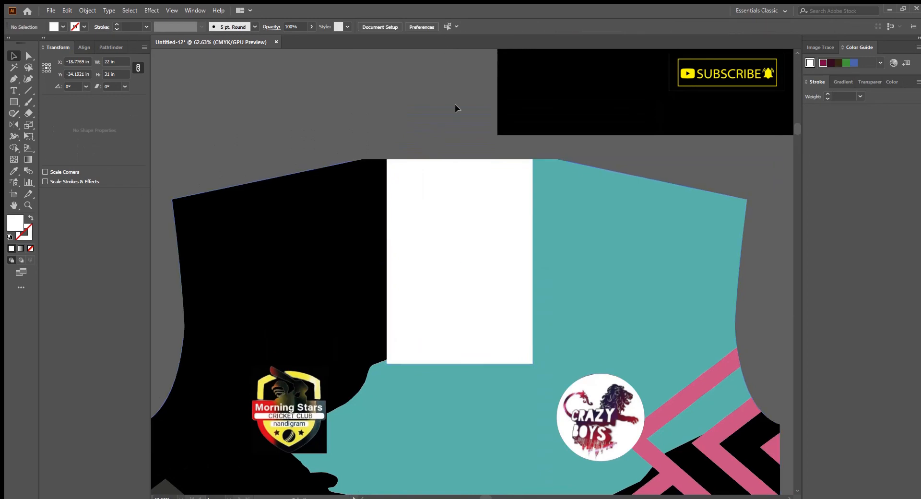
# - Place the two club logos flush with the guide rectangle's opposite edges, level them vertically, and delete the guide
pyautogui.moveTo(509, 405); pyautogui.dragTo(475, 287)
pyautogui.moveTo(475, 287); pyautogui.dragTo(490, 287)
pyautogui.moveTo(572, 300); pyautogui.dragTo(541, 289)
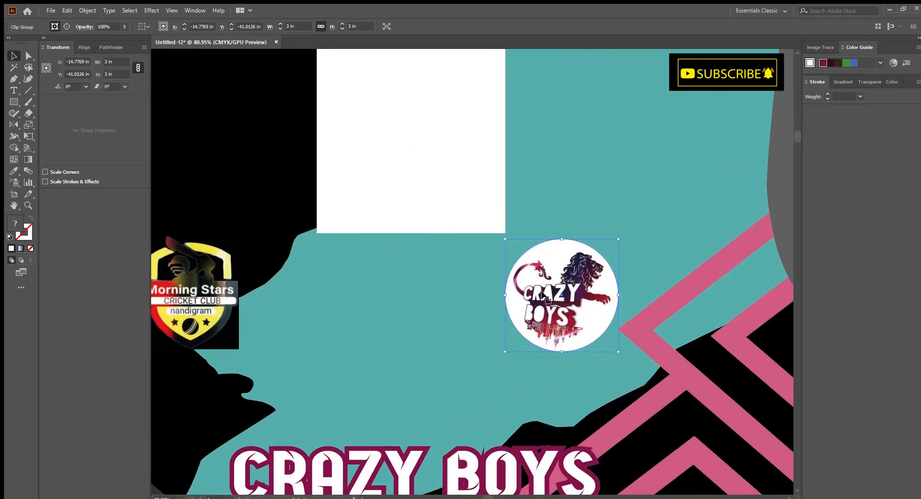
pyautogui.moveTo(230, 294); pyautogui.dragTo(308, 291)
pyautogui.keyDown('shift'); pyautogui.click(542, 280); pyautogui.keyUp('shift')
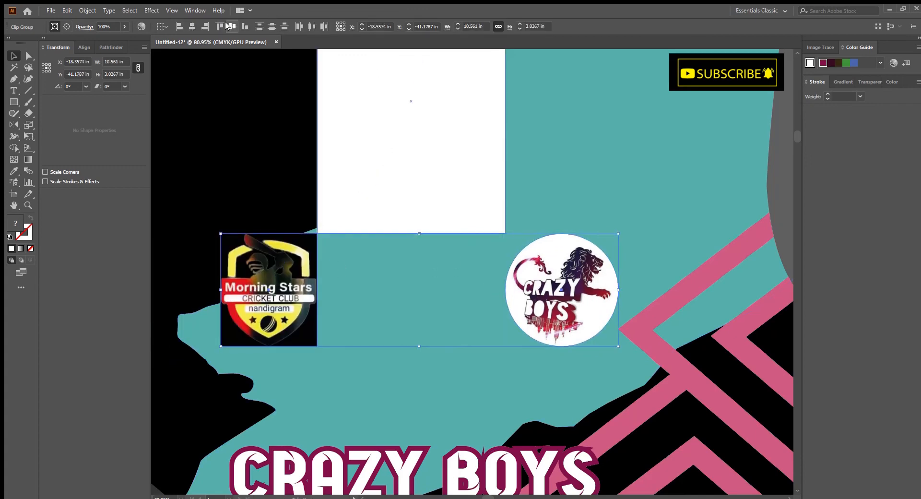
pyautogui.click(377, 149)
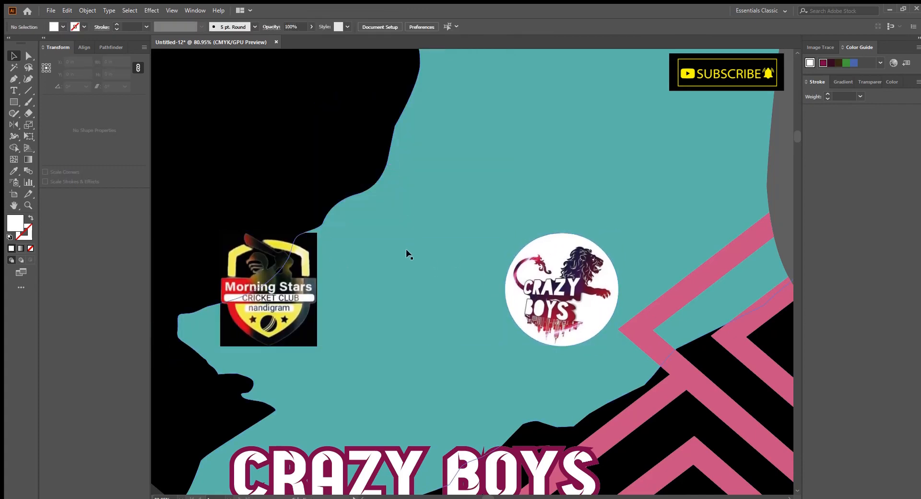
# - Group the front panel's artwork with its slogan and club logos
pyautogui.scroll(-11, 335, 259)
pyautogui.moveTo(506, 337); pyautogui.dragTo(473, 275)
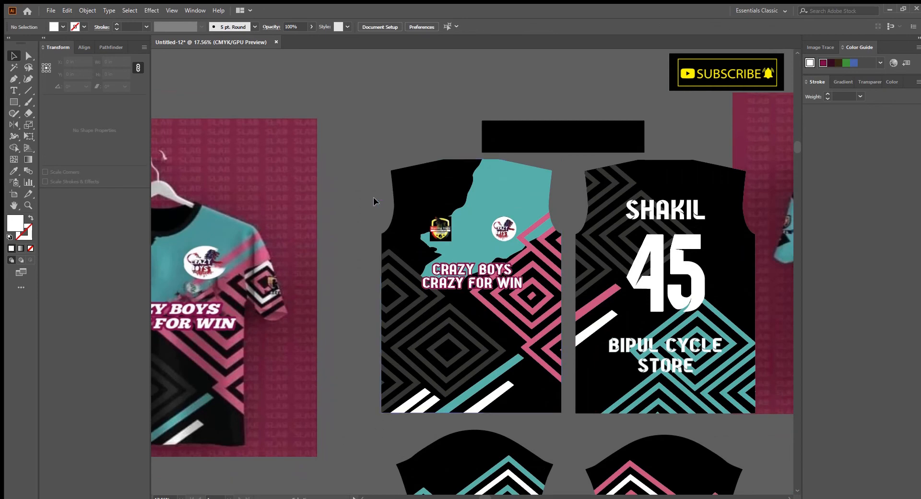
pyautogui.moveTo(536, 357); pyautogui.dragTo(534, 355)
pyautogui.hotkey('ctrl', 'g')
pyautogui.click(570, 230)
# - Copy the player-name text from the back panel and place the copy in the middle of the black collar strip
pyautogui.scroll(2, 575, 237)
pyautogui.scroll(-3, 533, 310)
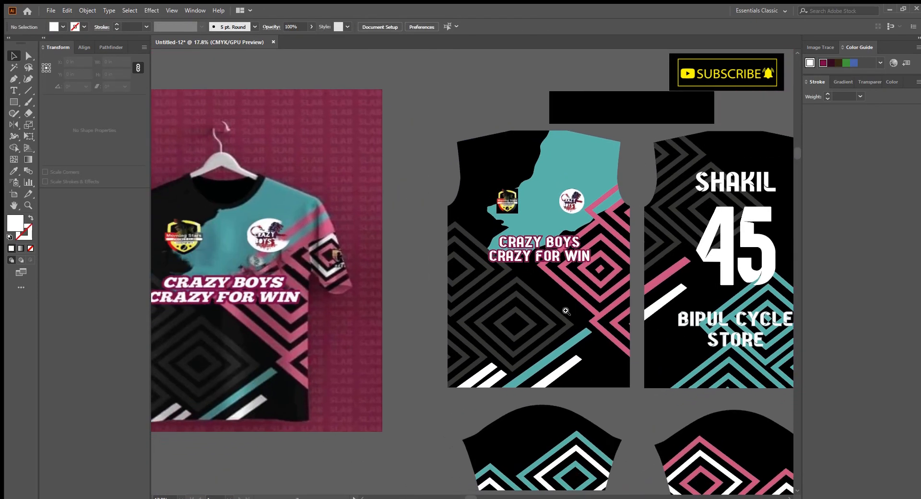
pyautogui.scroll(3, 577, 303)
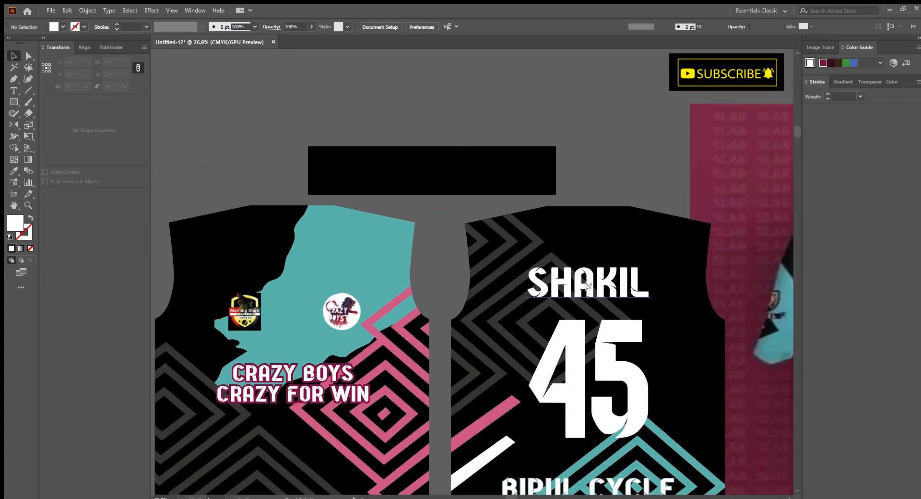
pyautogui.click(605, 346)
pyautogui.hotkey('ctrl', 'c')
pyautogui.moveTo(471, 246); pyautogui.dragTo(536, 331)
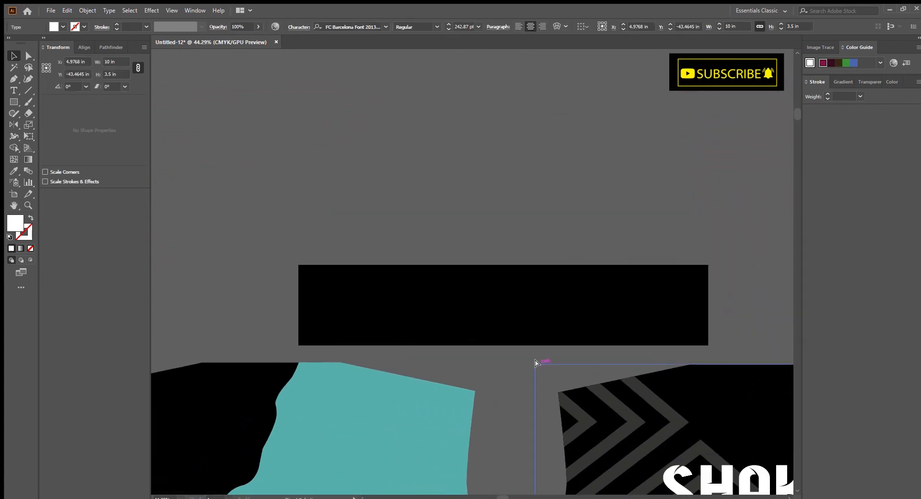
pyautogui.hotkey('ctrl', 'v')
pyautogui.moveTo(475, 268); pyautogui.dragTo(521, 301)
# - Change the copied collar text to GOLGOLA
pyautogui.doubleClick(521, 304)
pyautogui.hotkey('ctrl', 'a')
pyautogui.write('GOLGOLA')
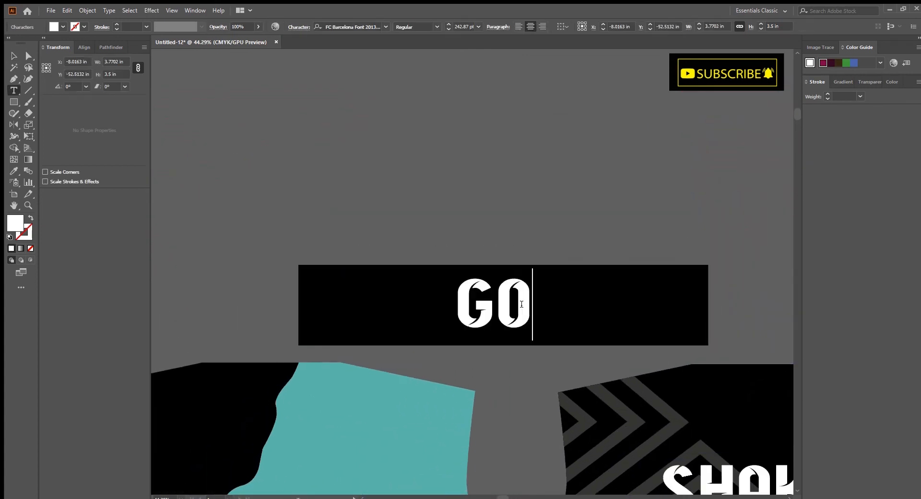
pyautogui.click(14, 55)
pyautogui.click(302, 146)
# - Move the back-view reference photo away from the back panel so the two no longer overlap
pyautogui.scroll(-5, 507, 199)
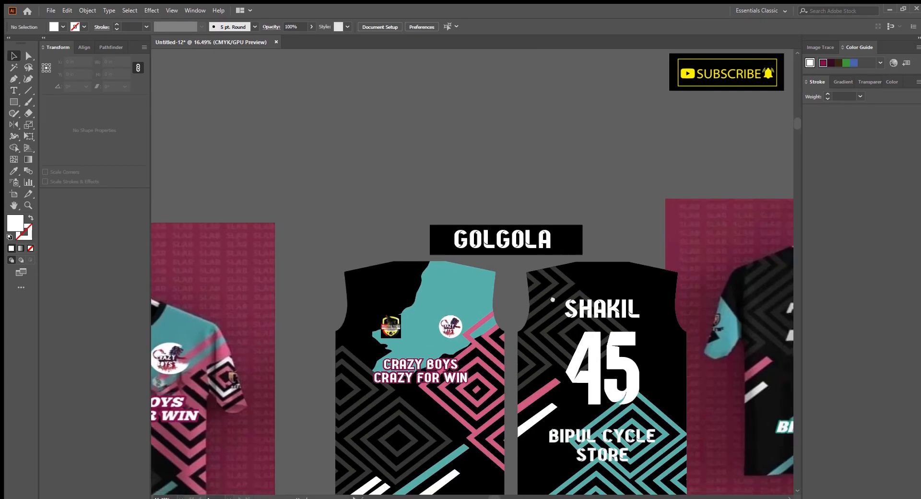
pyautogui.moveTo(550, 300); pyautogui.dragTo(472, 248)
pyautogui.scroll(-2, 569, 210)
pyautogui.moveTo(687, 316); pyautogui.dragTo(665, 282)
pyautogui.moveTo(666, 279); pyautogui.dragTo(739, 287)
pyautogui.moveTo(649, 334)
pyautogui.mouseDown()
pyautogui.moveTo(670, 321)
pyautogui.moveTo(608, 345)
pyautogui.moveTo(637, 335)
pyautogui.mouseUp()
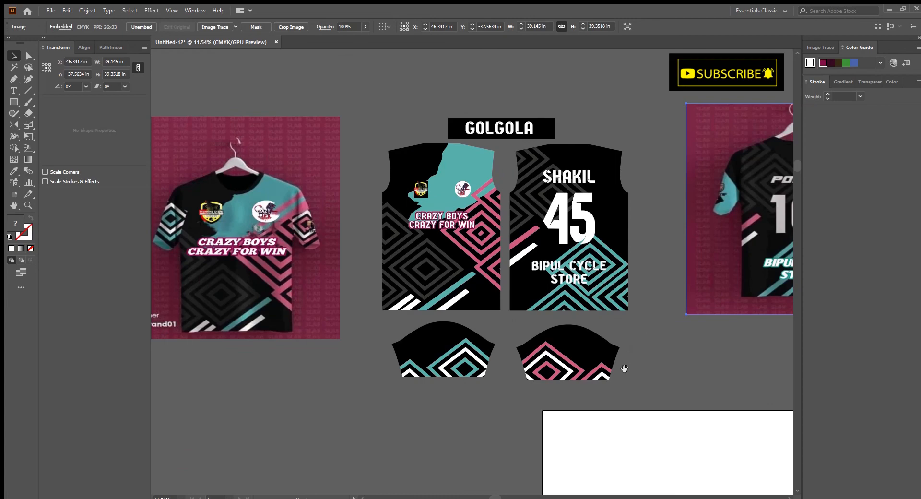
# - Give the BIPUL CYCLE STORE text a 2 pt teal stroke and duplicate it directly below the original
pyautogui.moveTo(567, 274); pyautogui.dragTo(615, 278)
pyautogui.moveTo(609, 231); pyautogui.dragTo(631, 267)
pyautogui.moveTo(718, 291); pyautogui.dragTo(532, 286)
pyautogui.moveTo(420, 285); pyautogui.dragTo(523, 314)
pyautogui.click(385, 285)
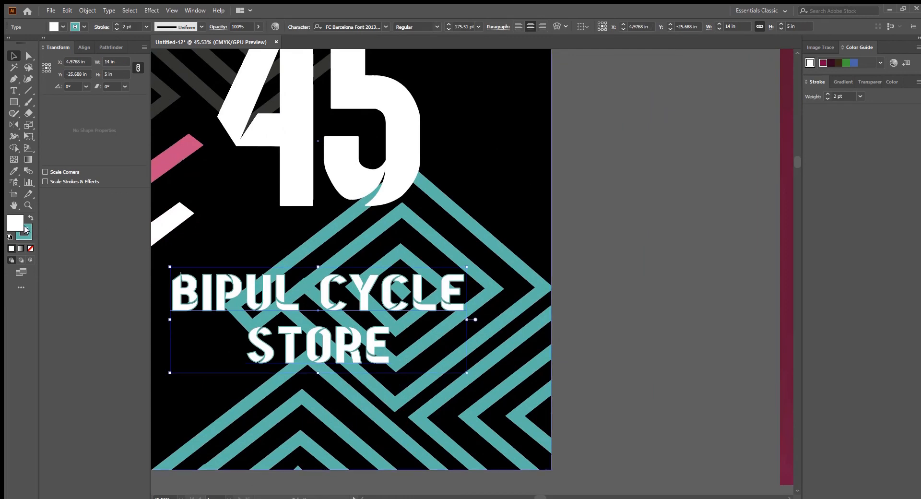
pyautogui.keyDown('alt'); pyautogui.moveTo(364, 307); pyautogui.dragTo(370, 414); pyautogui.keyUp('alt')
pyautogui.click(235, 253)
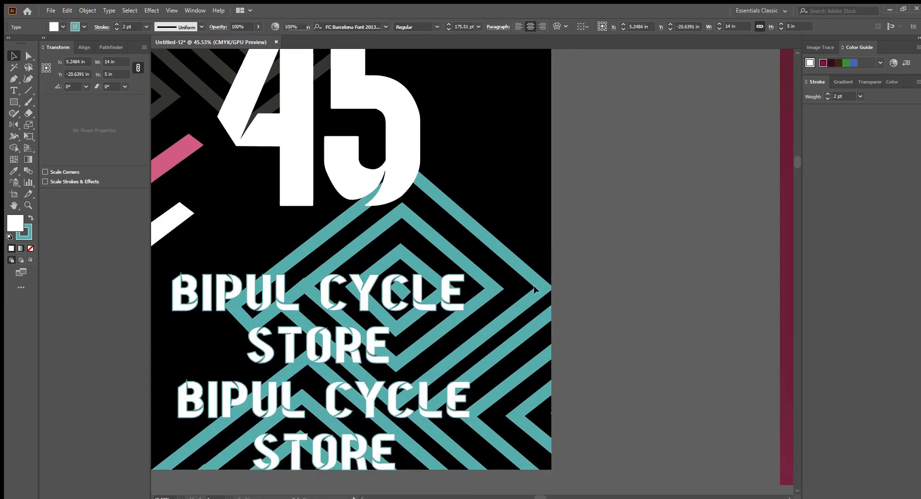
# - Remove the fill from the upper BIPUL CYCLE STORE text and set its teal stroke weight to 21 pt
pyautogui.click(430, 299)
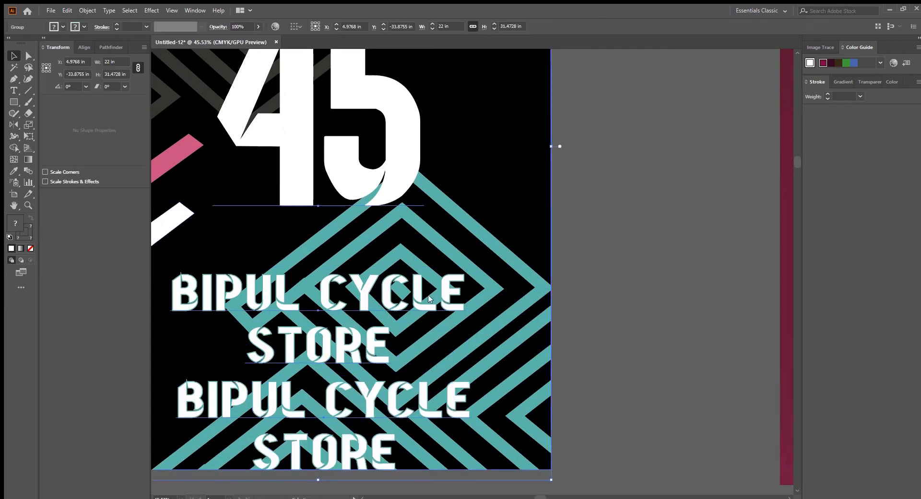
pyautogui.scroll(-2, 508, 369)
pyautogui.click(467, 289)
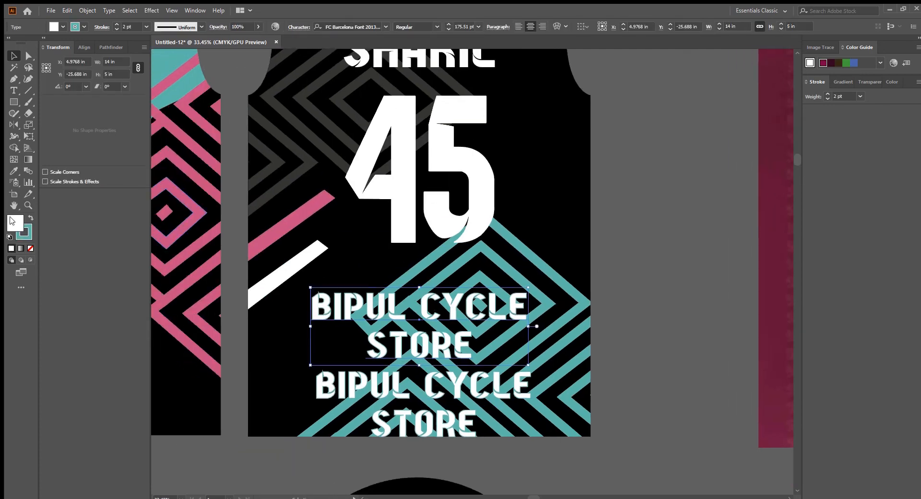
pyautogui.click(29, 248)
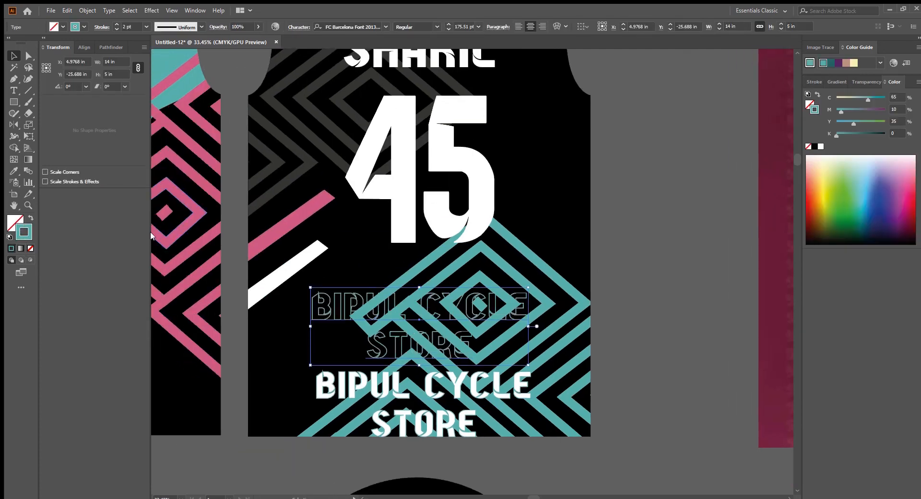
pyautogui.click(818, 82)
pyautogui.click(828, 94)
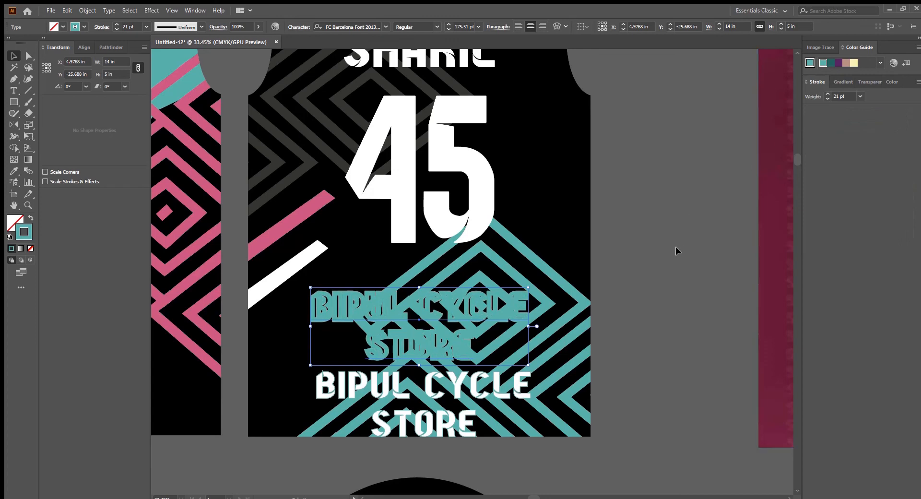
pyautogui.click(677, 250)
# - Remove the stroke from the lower white BIPUL CYCLE STORE copy and align it exactly over the teal outlined text
pyautogui.scroll(-1, 531, 331)
pyautogui.click(482, 344)
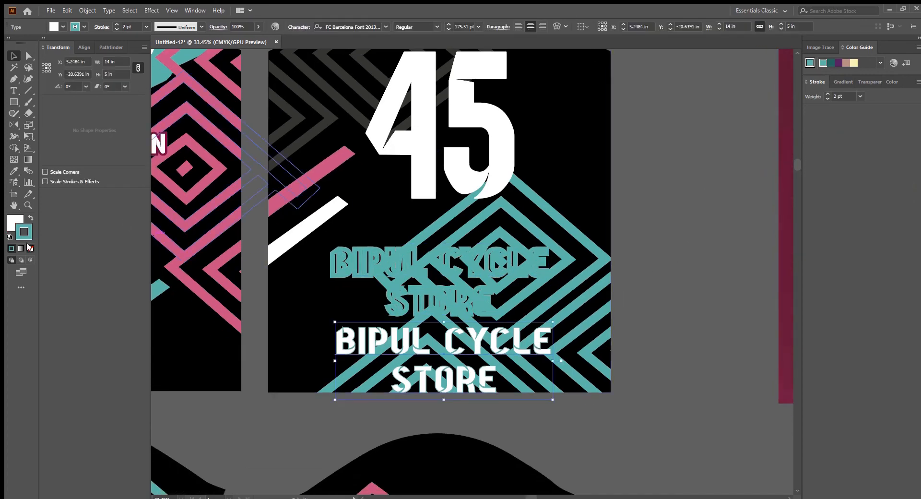
pyautogui.click(29, 248)
pyautogui.moveTo(440, 354); pyautogui.dragTo(440, 275)
pyautogui.click(490, 282)
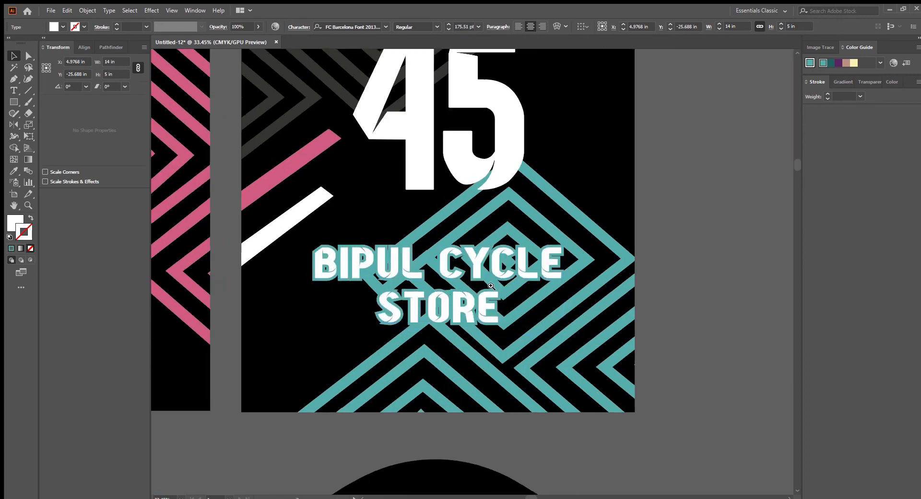
pyautogui.scroll(-1, 490, 286)
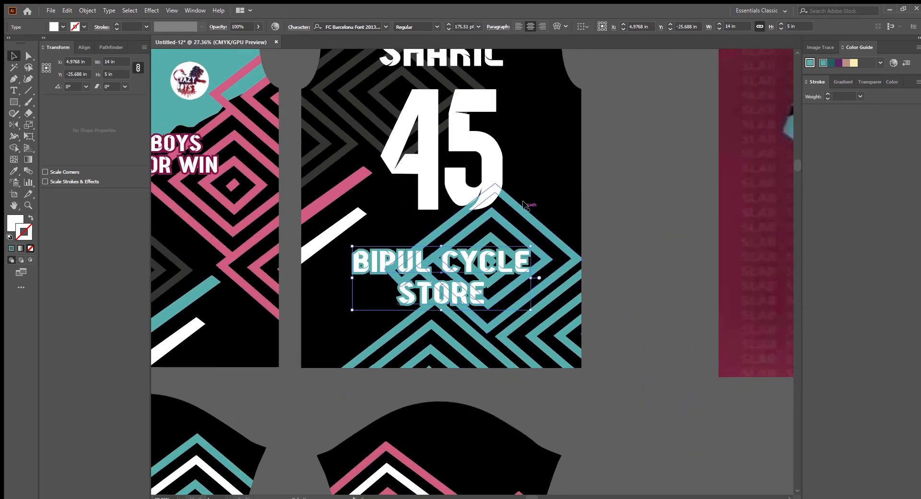
# - Temporarily hide the back panel's clipped artwork to select its lettering on its own, and show the artwork again
pyautogui.click(523, 202)
pyautogui.press('Delete')
pyautogui.hotkey('ctrl', 'a')
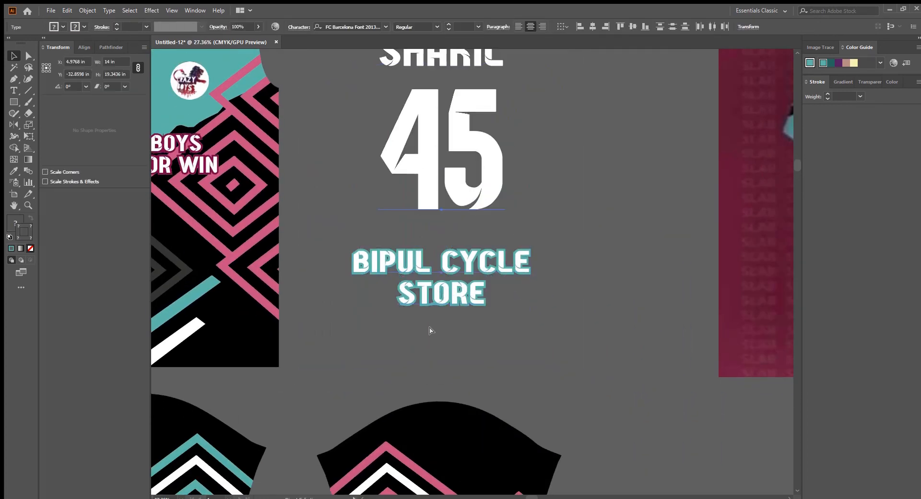
pyautogui.click(582, 228)
pyautogui.click(502, 280)
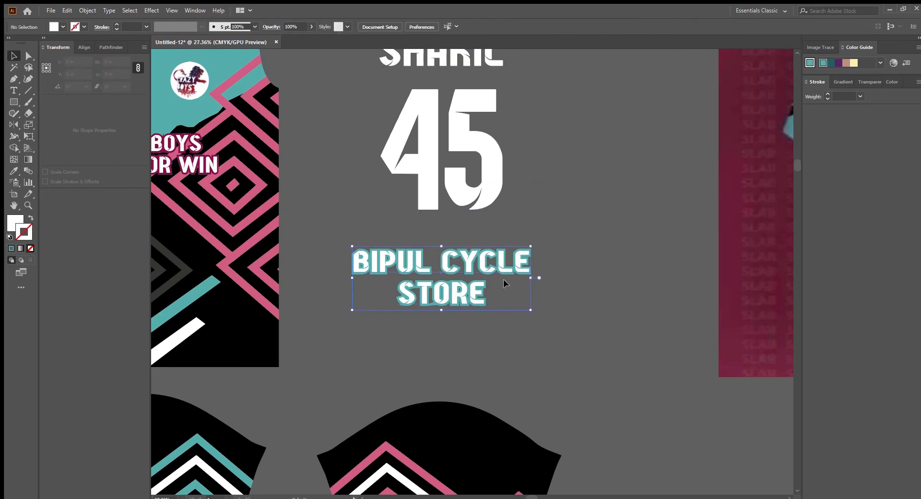
pyautogui.hotkey('ctrl', '2')
pyautogui.hotkey('ctrl', 'alt', '3')
pyautogui.scroll(-3, 608, 275)
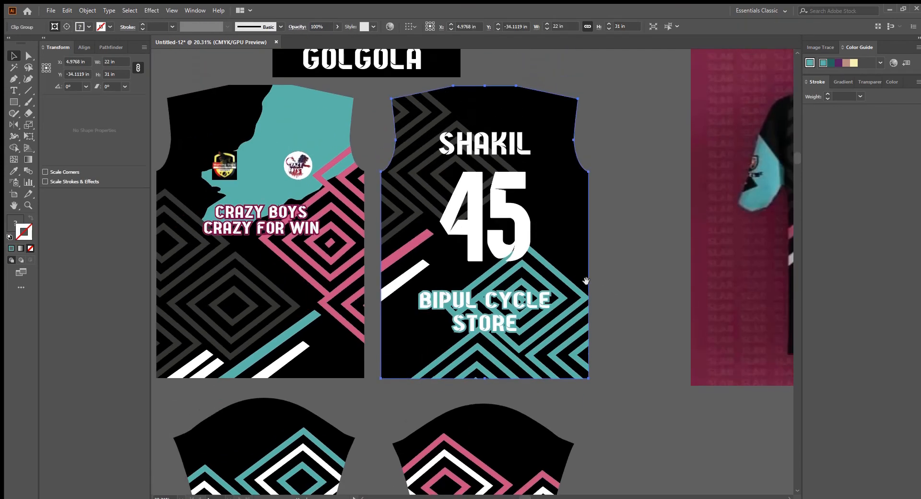
pyautogui.click(629, 270)
# - Group the back panel's artwork with its name, number and sponsor lettering
pyautogui.moveTo(554, 258); pyautogui.dragTo(544, 264)
pyautogui.scroll(-1, 569, 254)
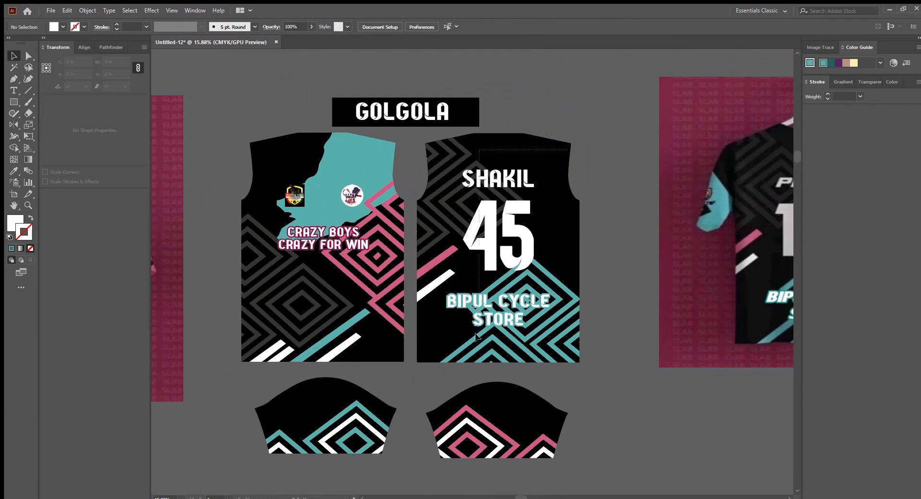
pyautogui.moveTo(476, 336); pyautogui.dragTo(446, 146)
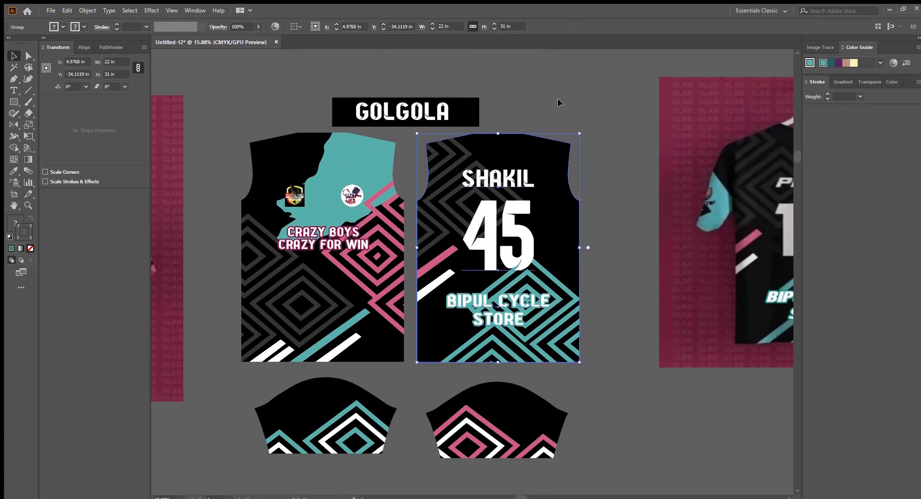
pyautogui.click(559, 103)
# - Align the bottom edges of the two sleeve pieces
pyautogui.hscroll(-1, 582, 231)
pyautogui.scroll(-1, 614, 264)
pyautogui.click(476, 410)
pyautogui.moveTo(476, 410); pyautogui.dragTo(478, 402)
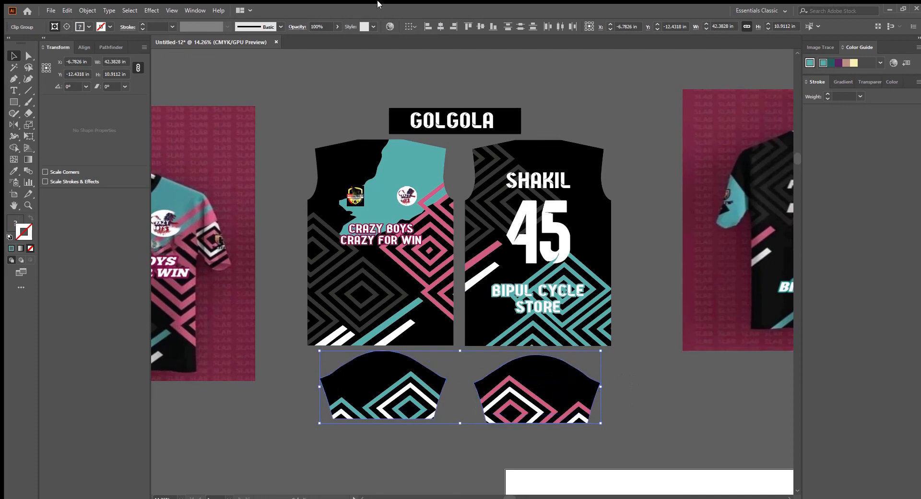
pyautogui.click(484, 26)
pyautogui.click(631, 349)
pyautogui.scroll(2, 632, 348)
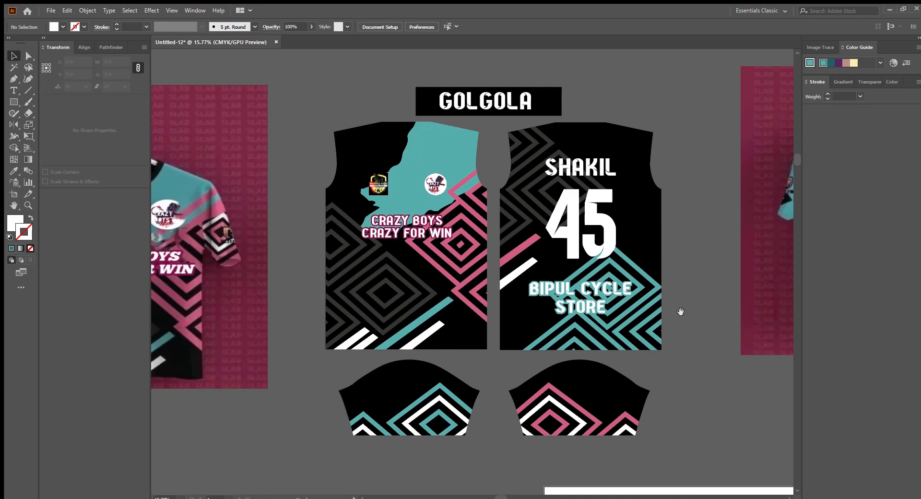
pyautogui.scroll(1, 686, 303)
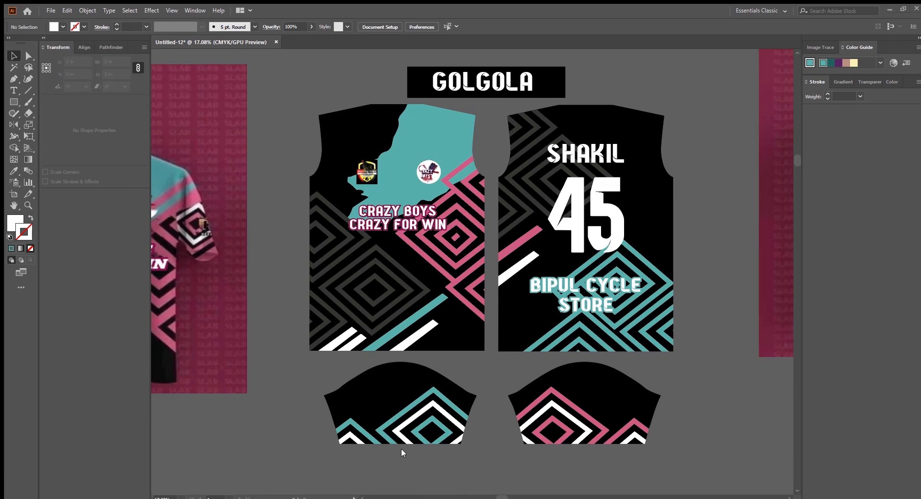
pyautogui.scroll(-2, 405, 285)
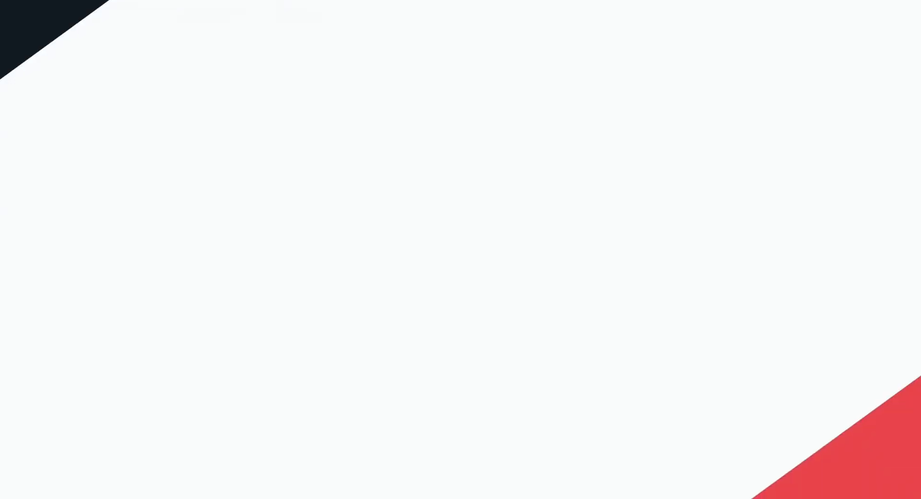